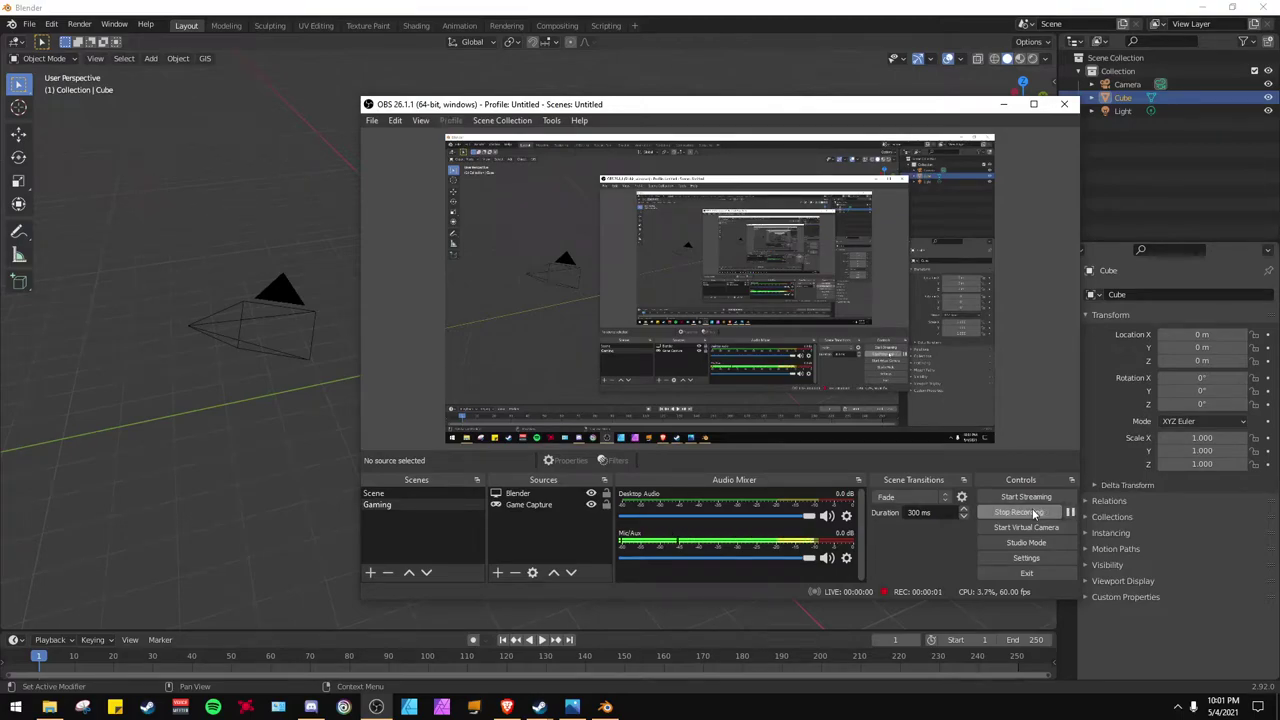
Step: Switch to Front Orthographic view and select the default cube at the origin
click(320, 508)
click(320, 509)
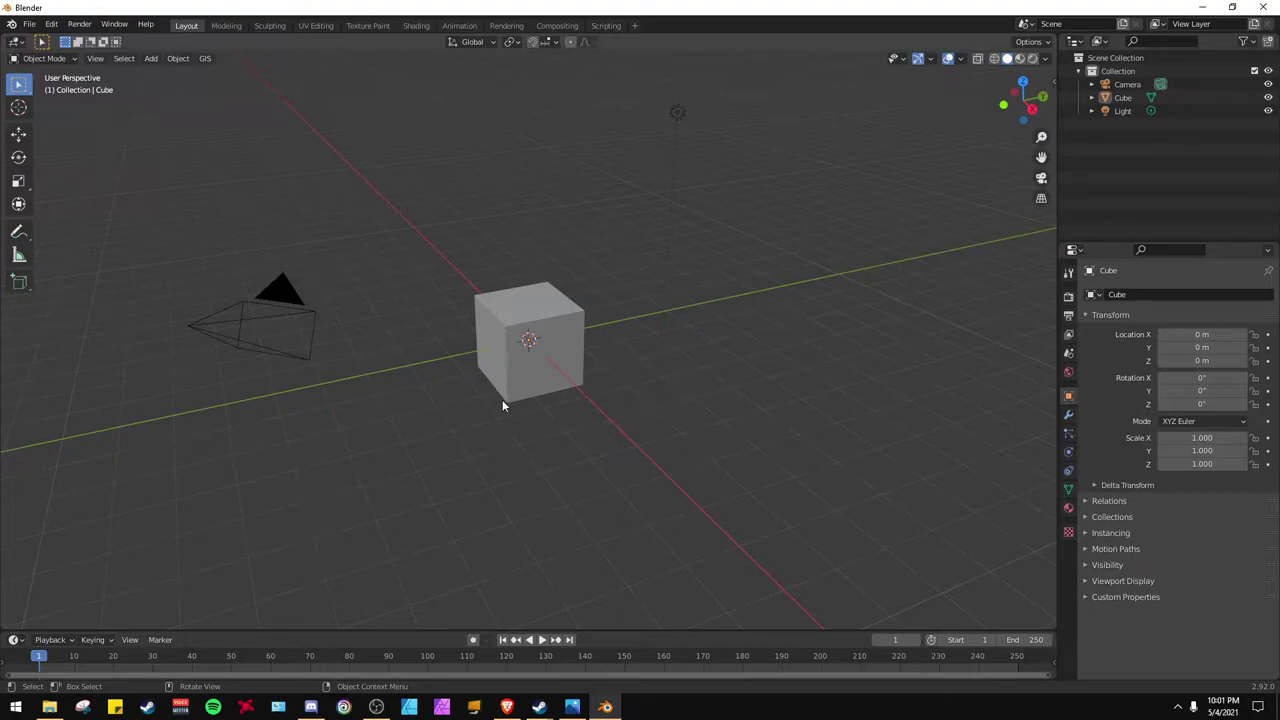
key(KP_1)
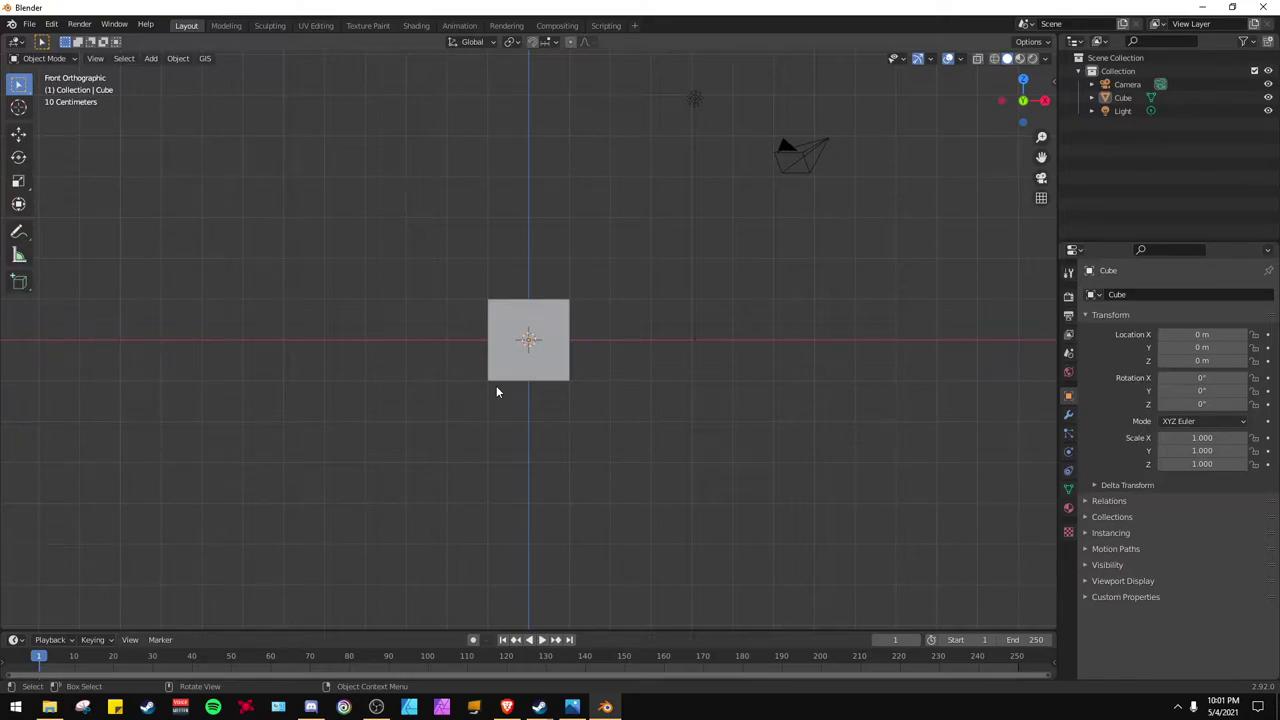
key(shift)
click(526, 366)
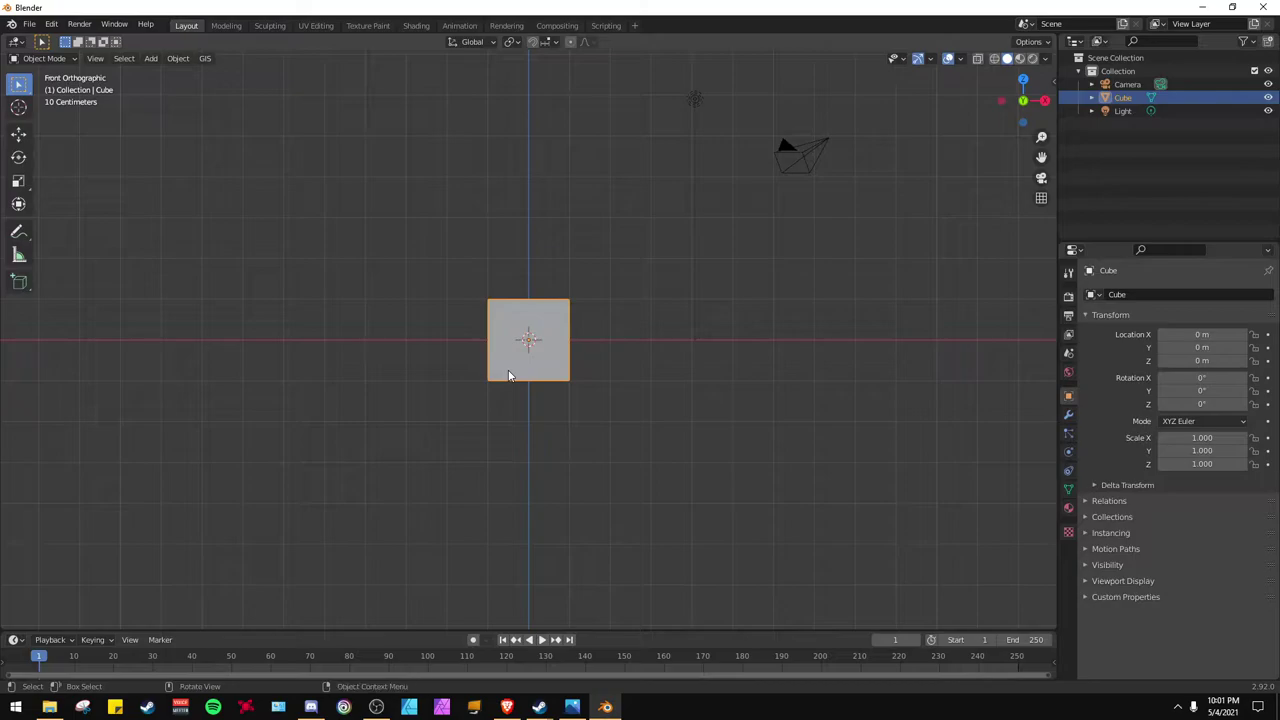
Step: Scale the cube to 5.045 on X and 0.223 on Z to form a flat plank
key(s)
key(x)
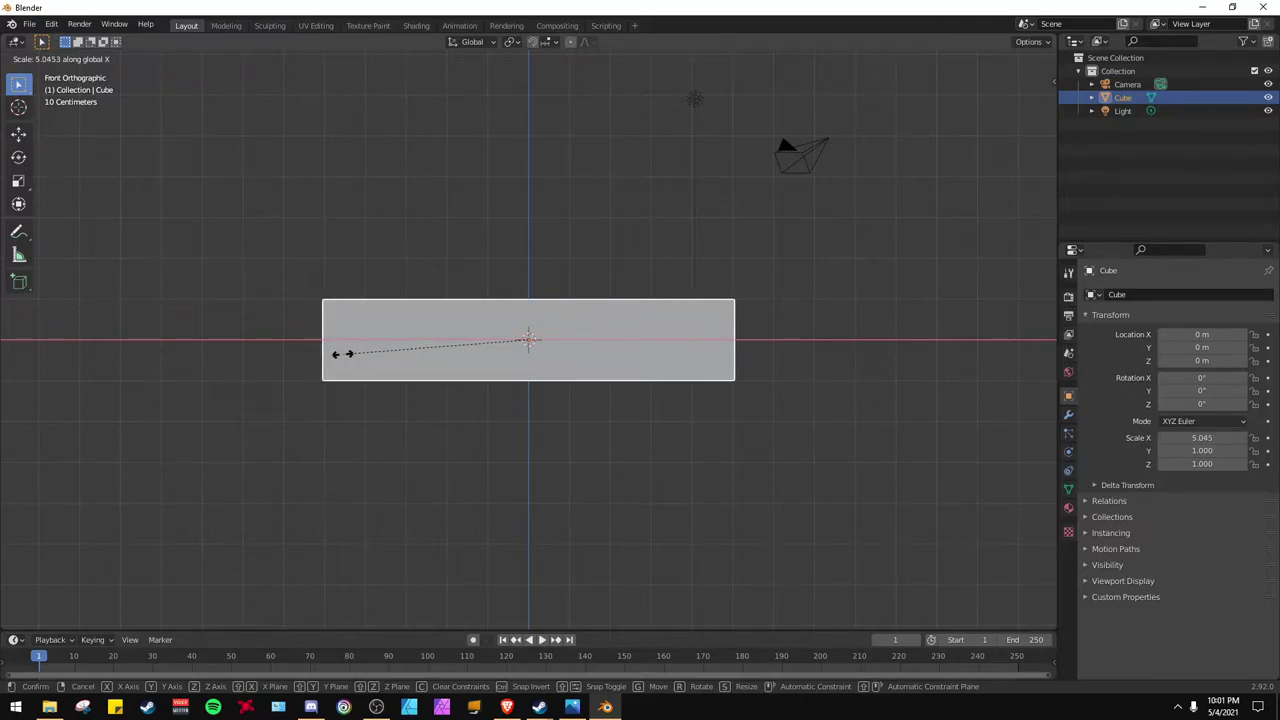
click(342, 358)
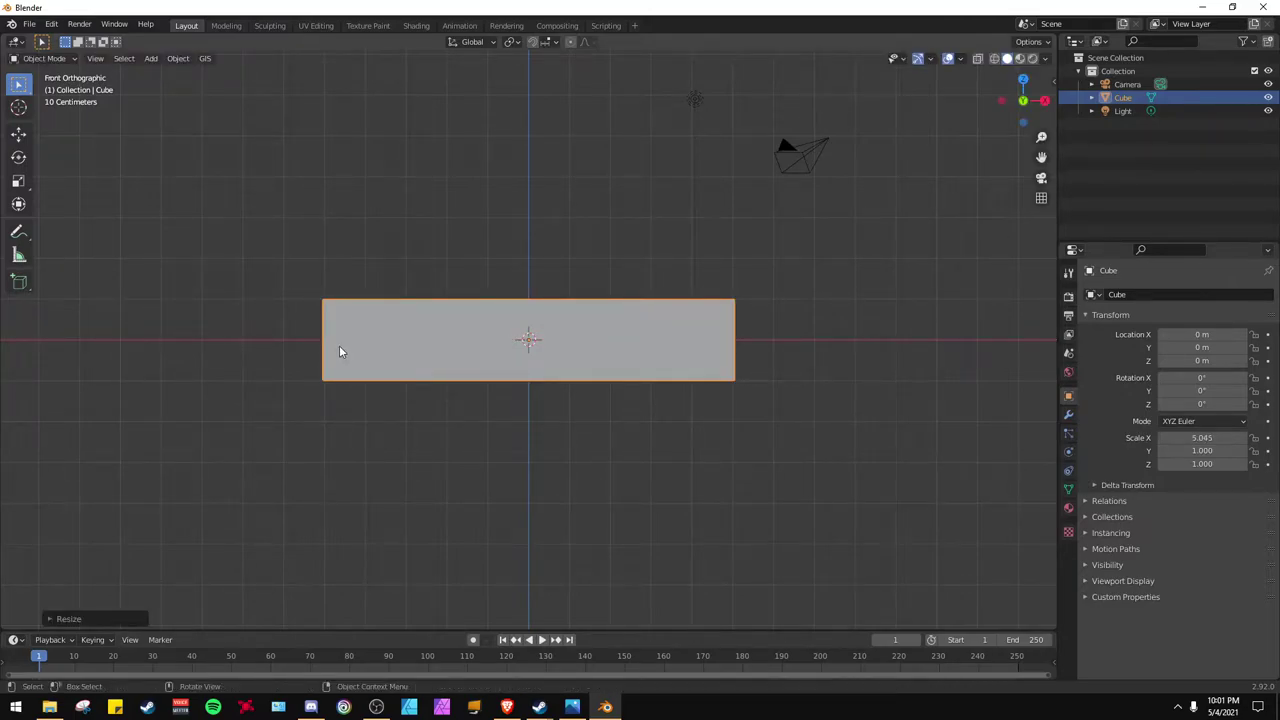
key(s)
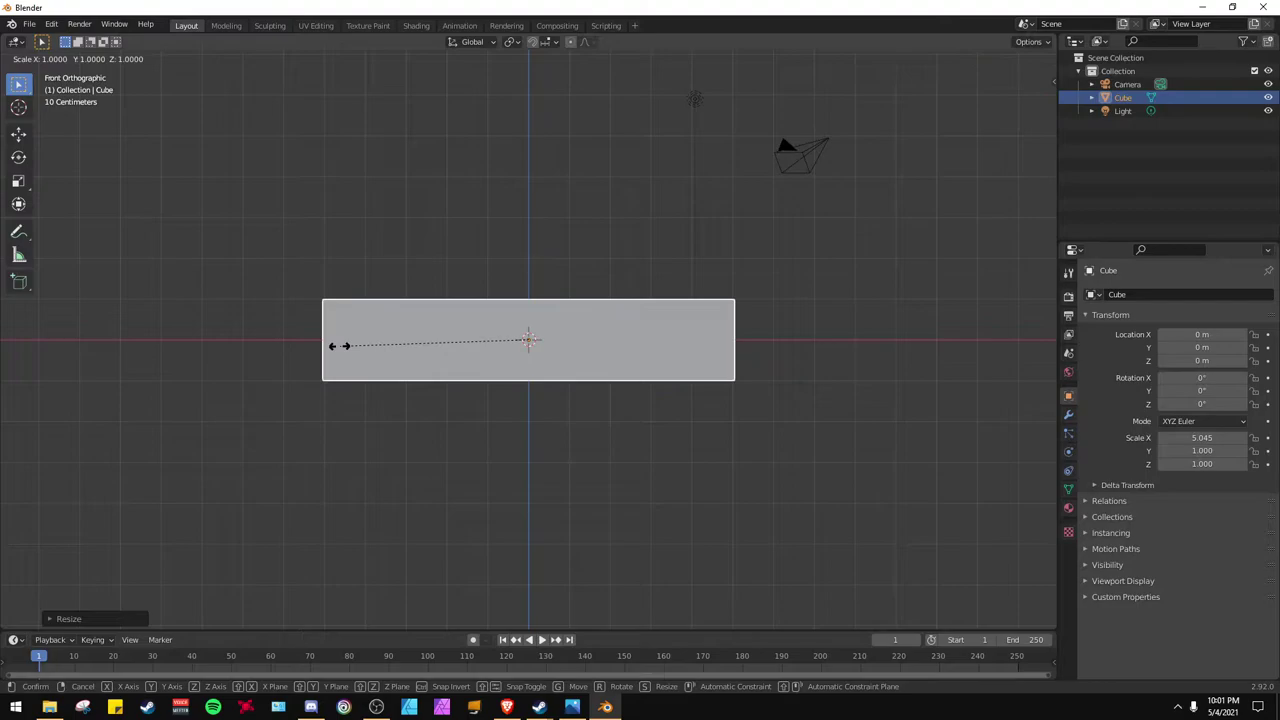
key(z)
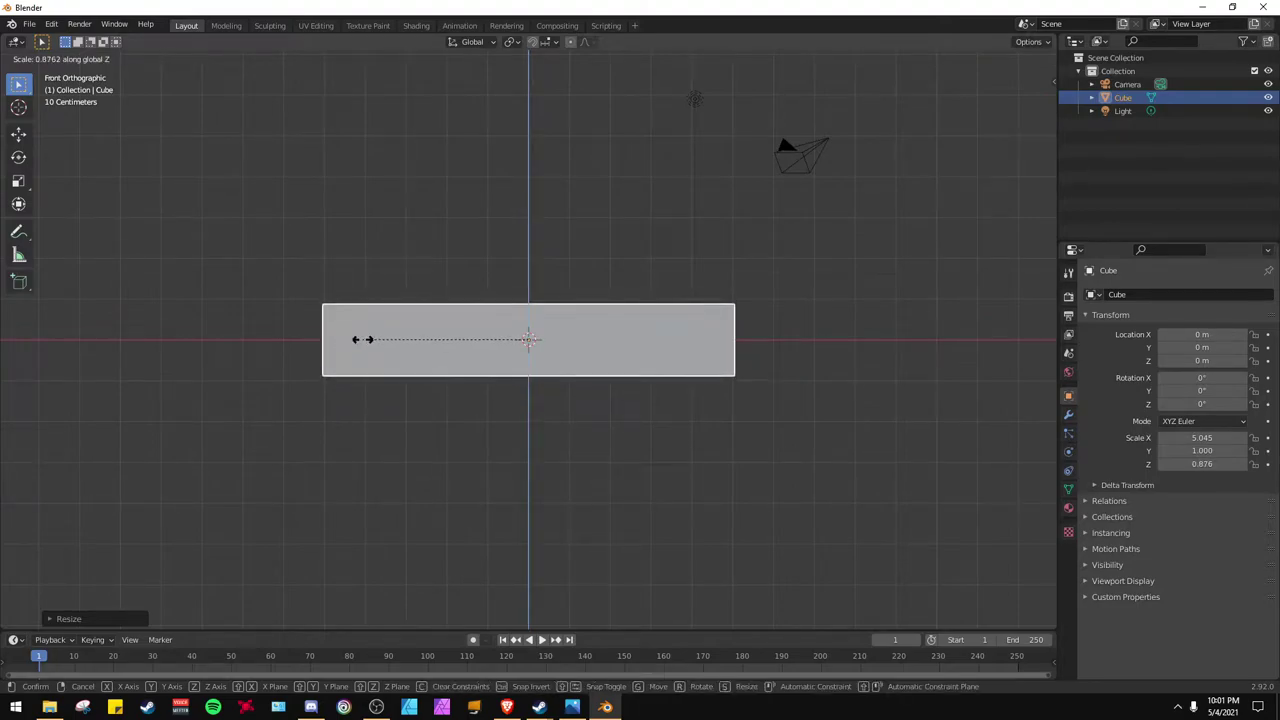
click(478, 345)
middle_drag(478, 345, 510, 400)
scroll(512, 385, up, 3)
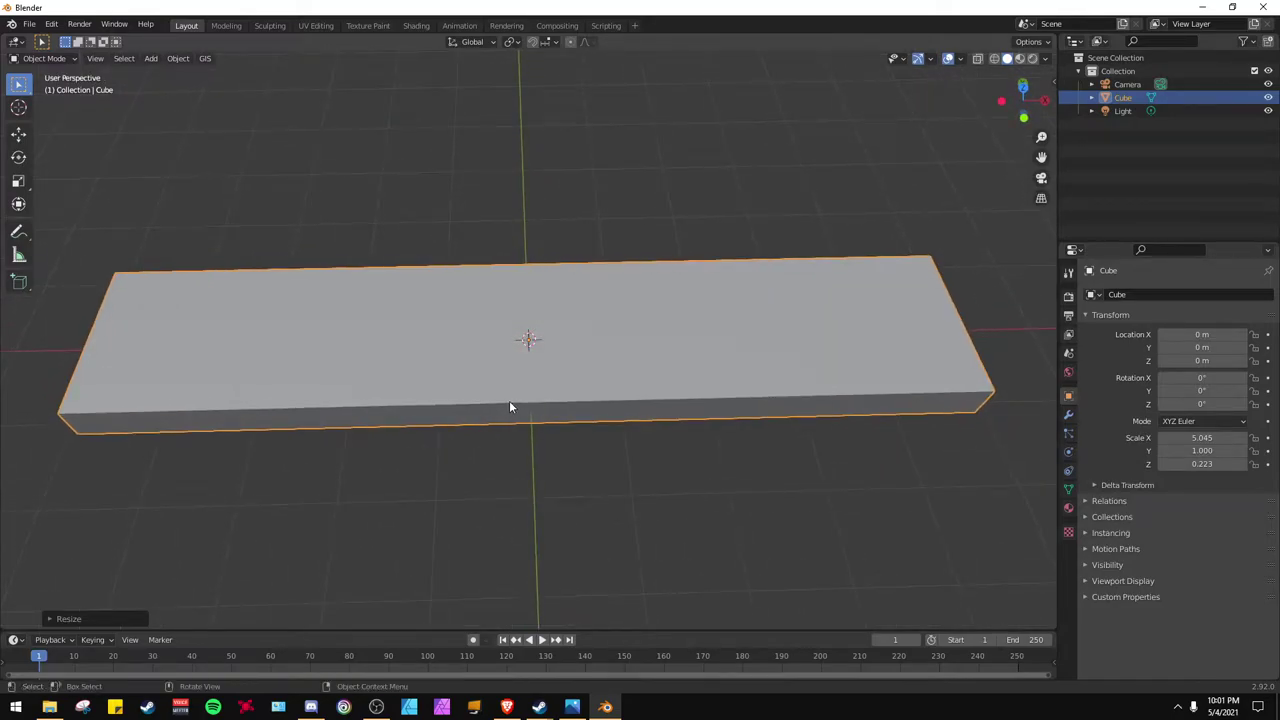
Step: In Edit Mode, add two evenly spaced lengthwise loop cuts to the plank
key(Tab)
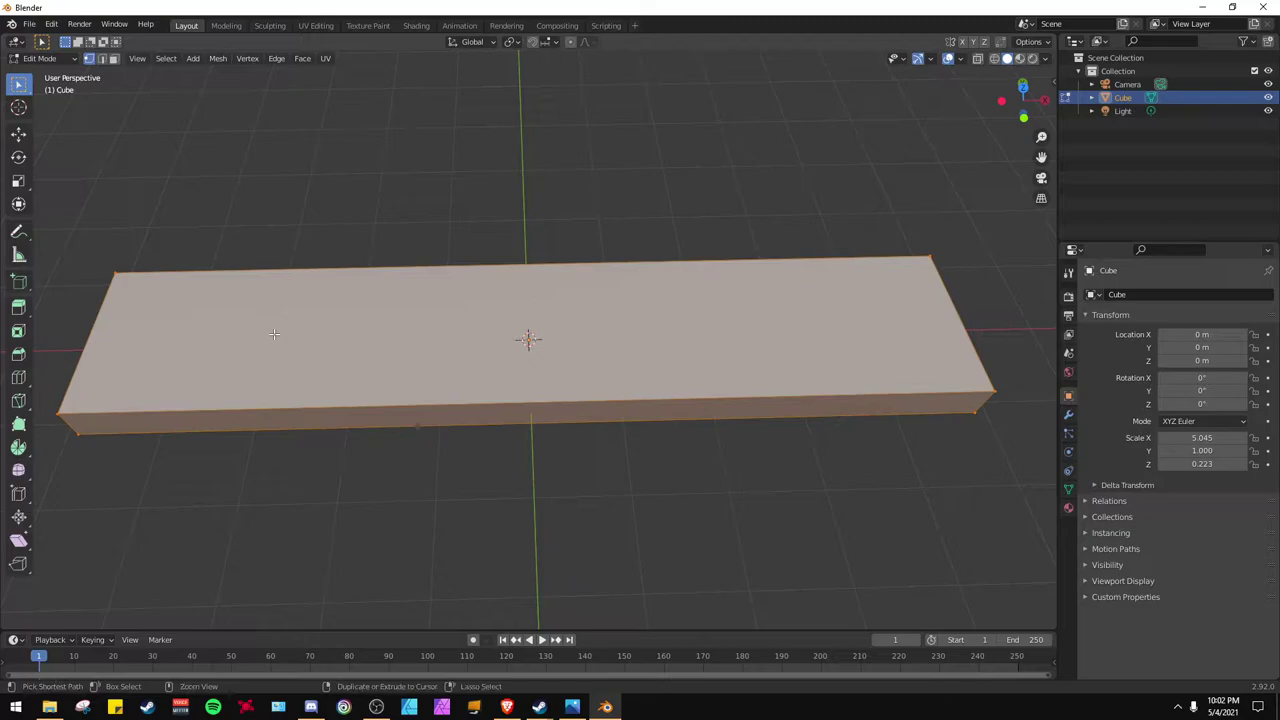
key(ctrl+r)
scroll(85, 327, up, 2)
scroll(85, 327, down, 1)
click(85, 327)
right_click(86, 324)
middle_drag(86, 324, 214, 331)
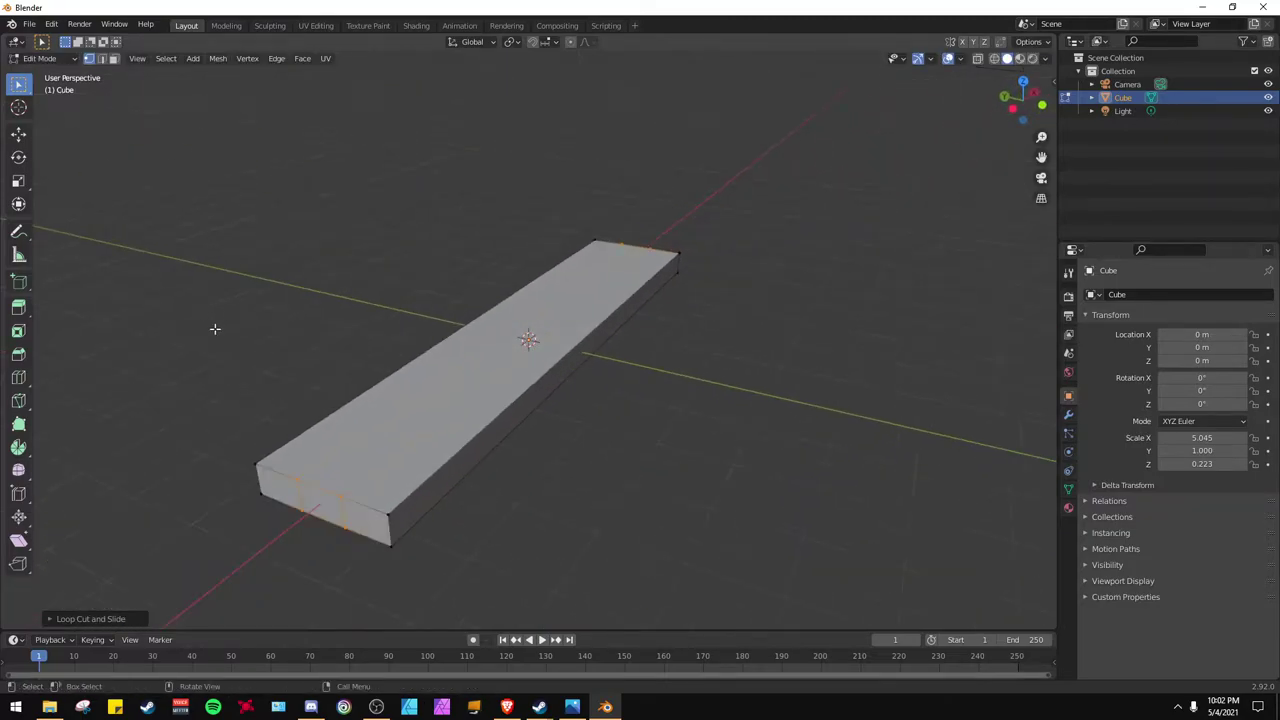
Step: Move one end's edge and corner vertices along X to shape that end
alt+click(345, 522)
key(g)
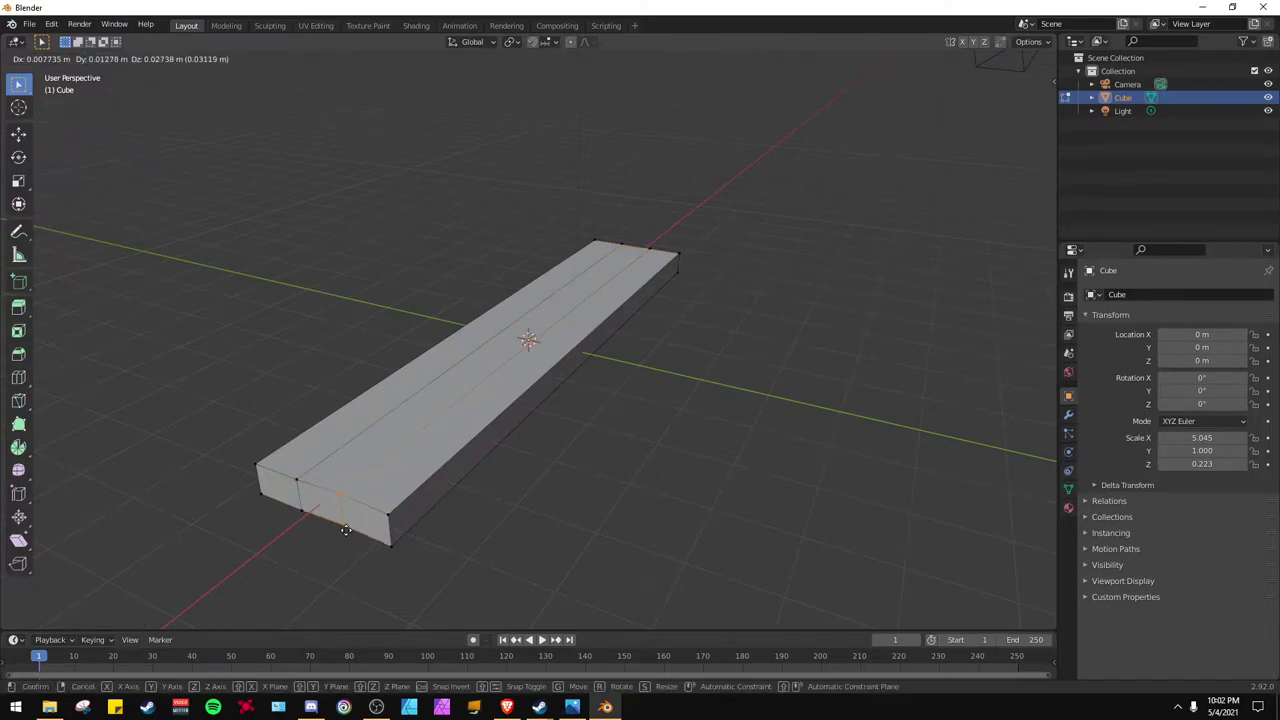
key(x)
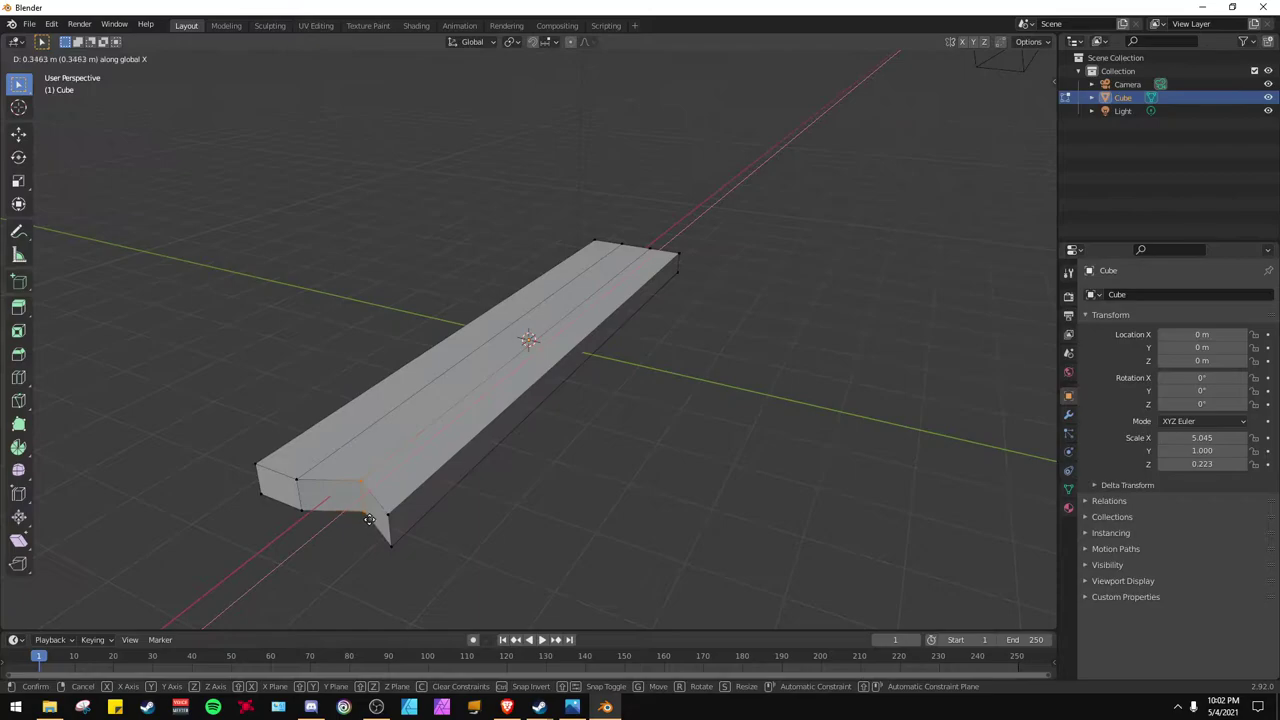
click(368, 520)
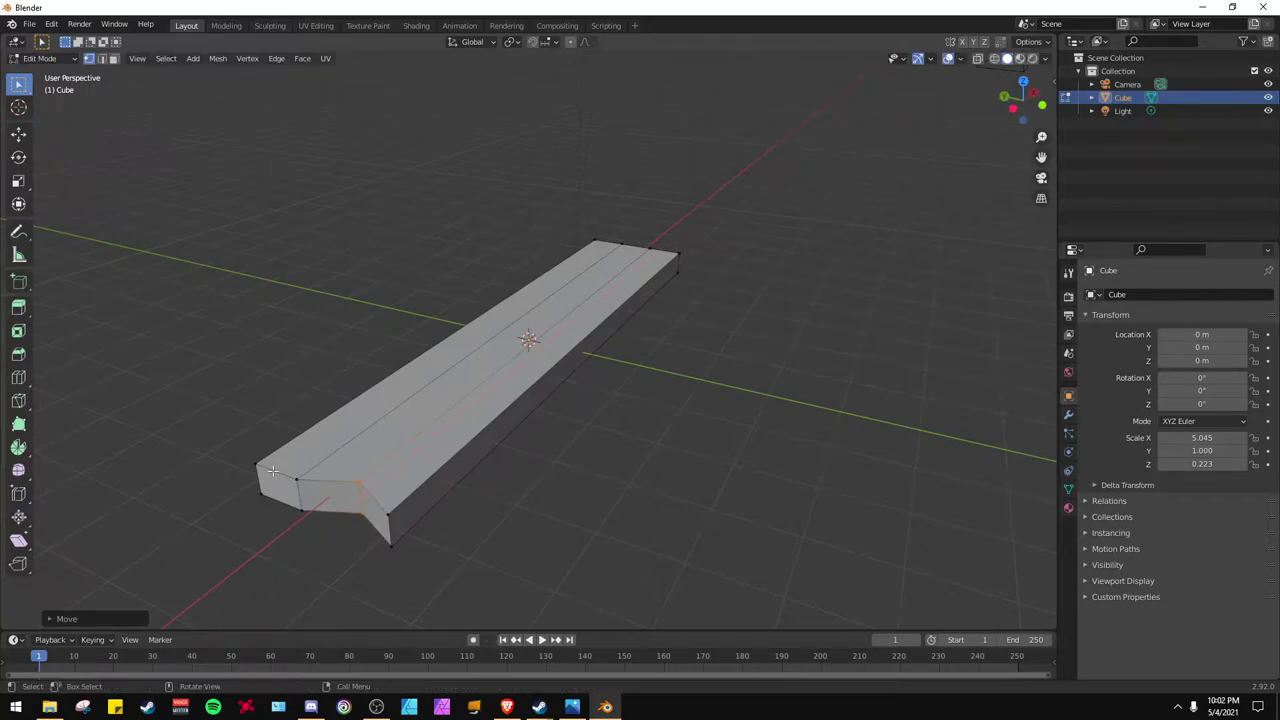
drag(281, 462, 312, 525)
key(g)
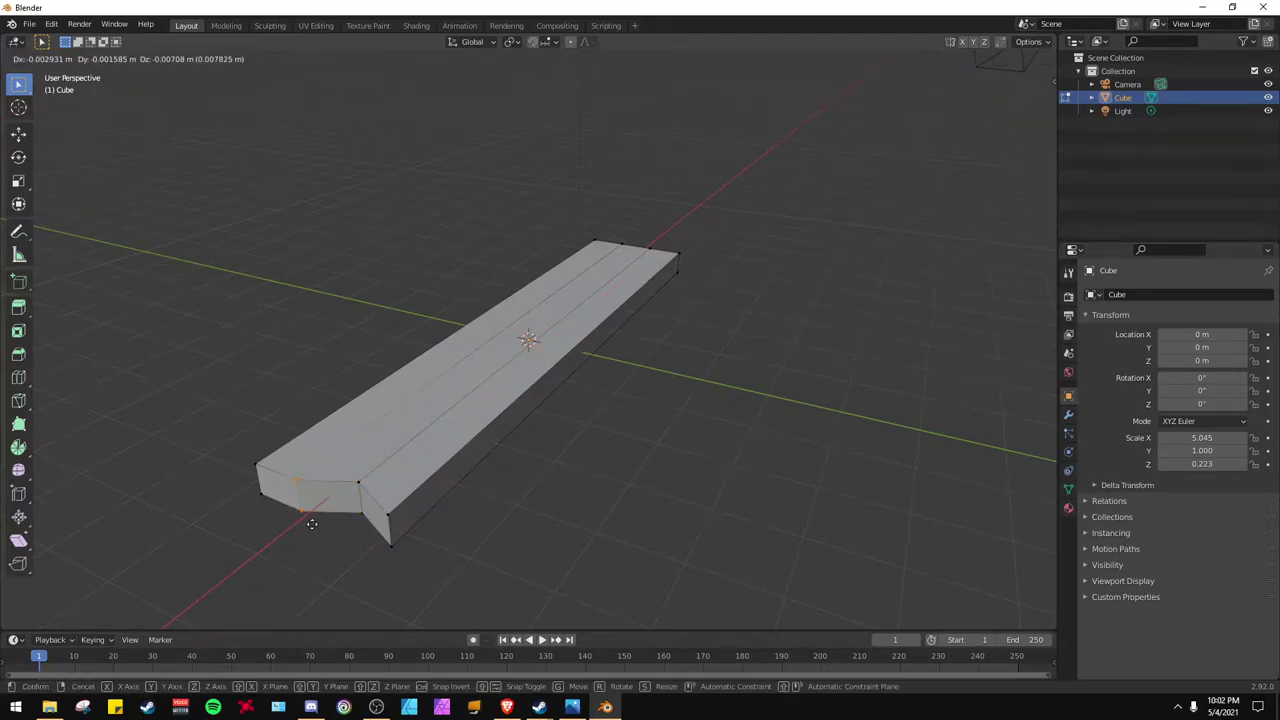
key(x)
click(303, 531)
middle_drag(303, 531, 435, 485)
Step: Move the far end's edge and bottom corner along X to reshape it
middle_drag(734, 362, 517, 330)
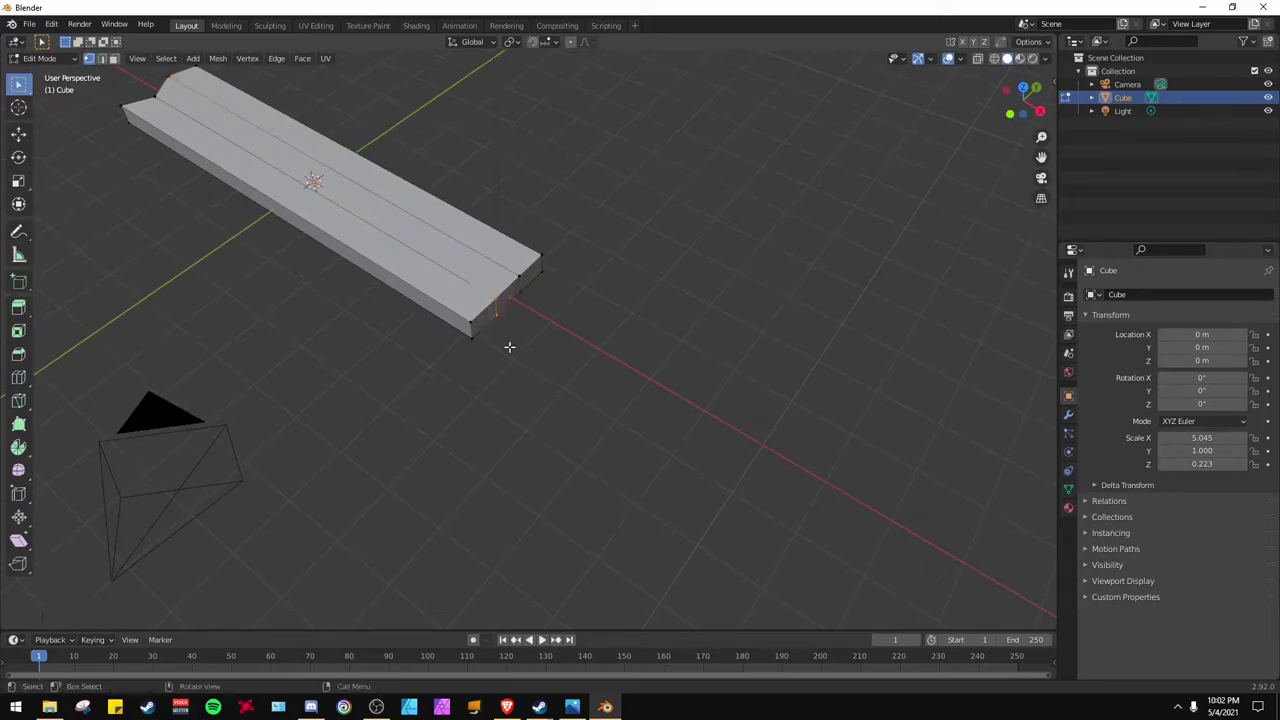
key(g)
key(x)
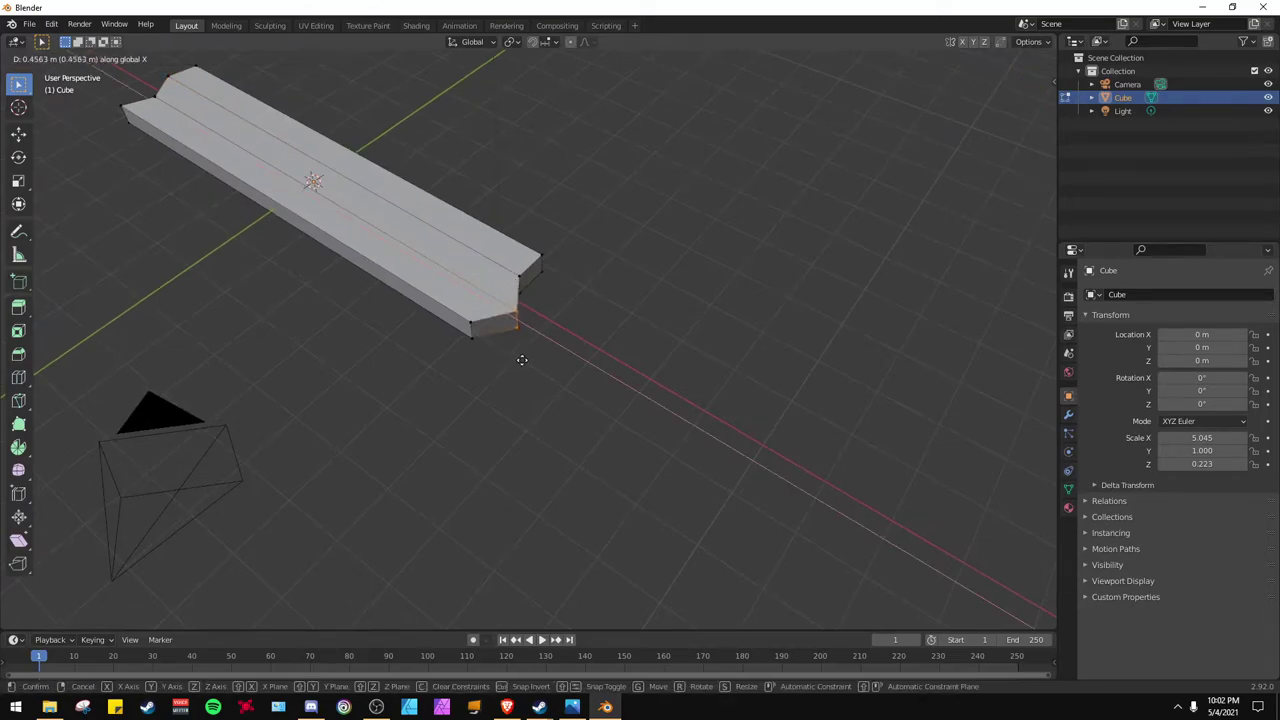
click(510, 350)
middle_drag(478, 298, 448, 337)
click(470, 345)
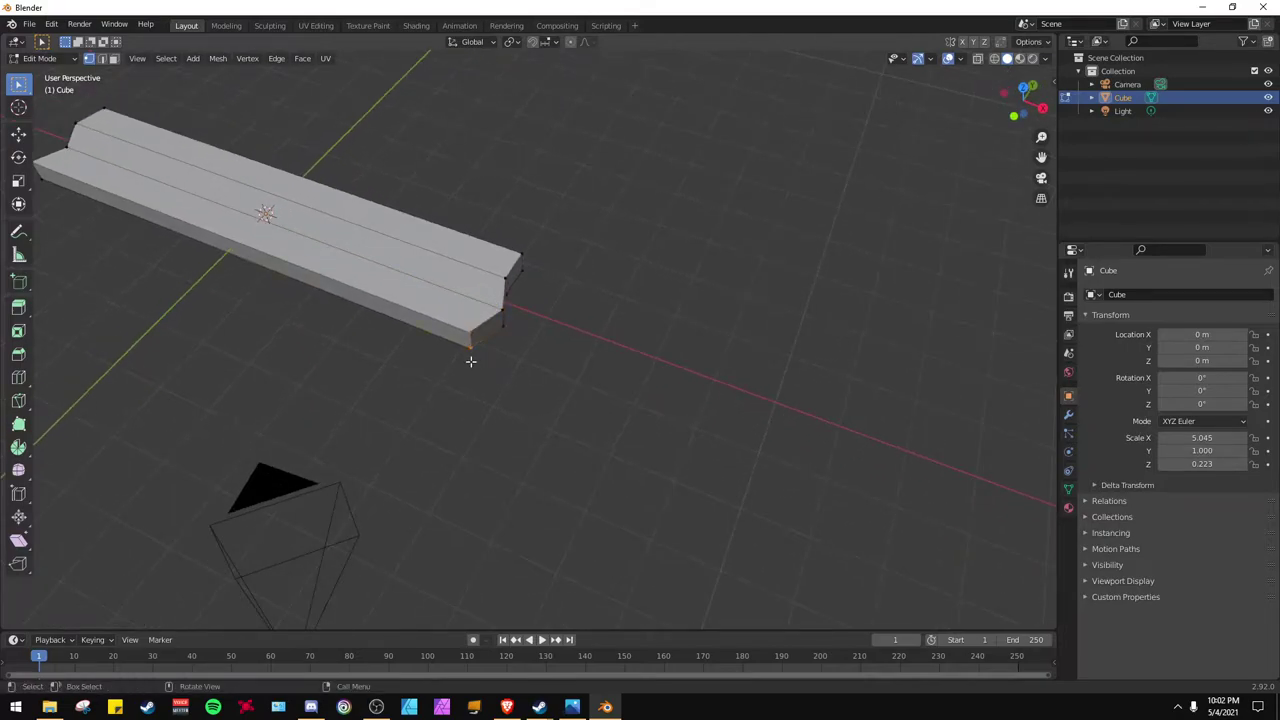
key(g)
key(x)
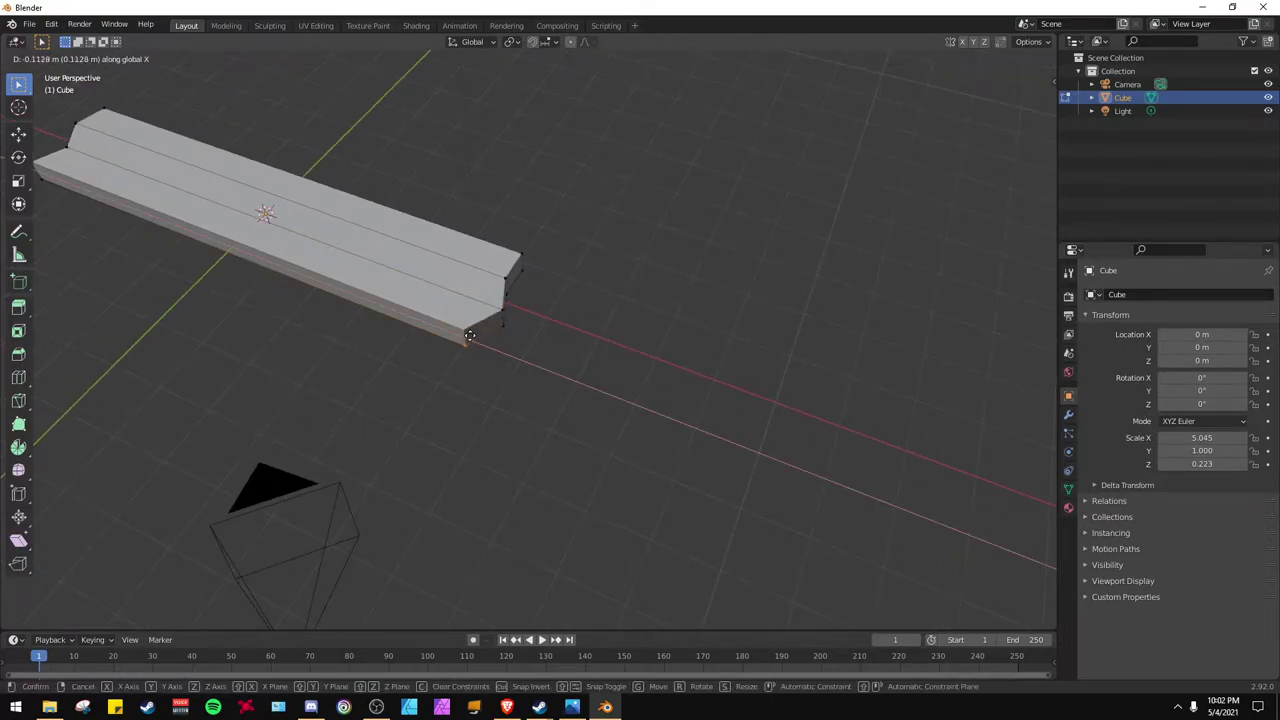
click(458, 328)
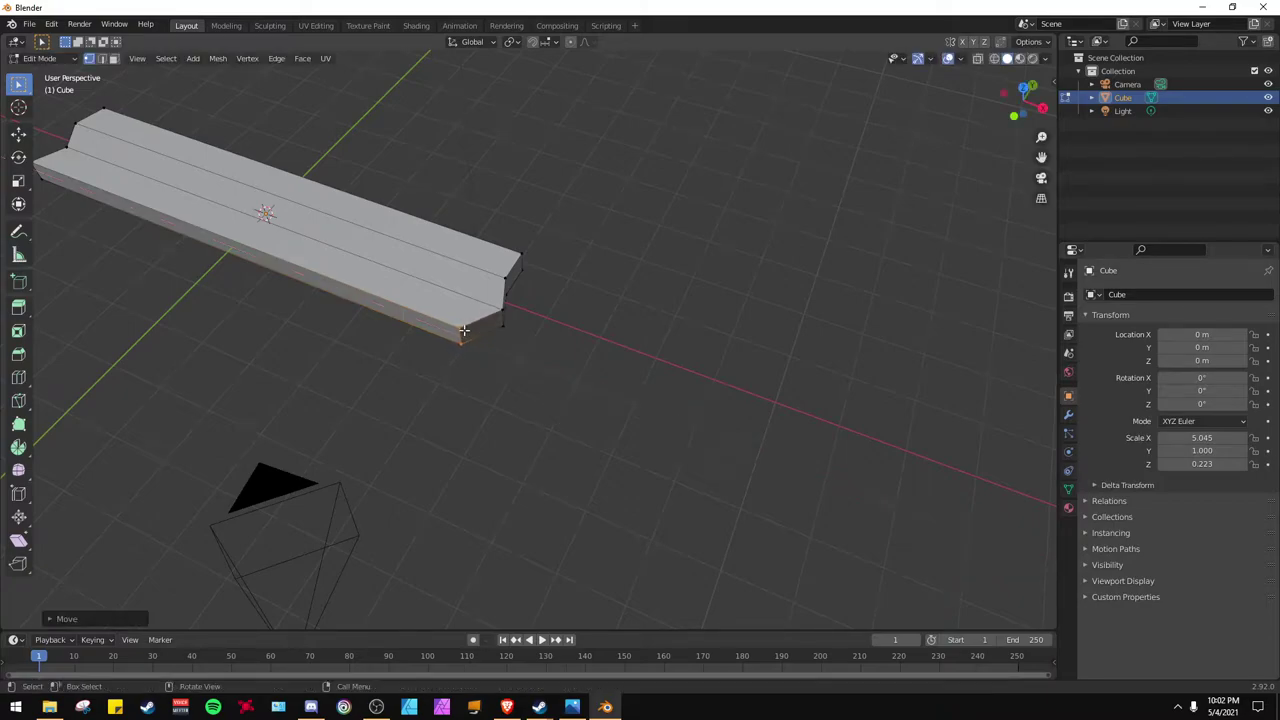
middle_drag(458, 328, 675, 263)
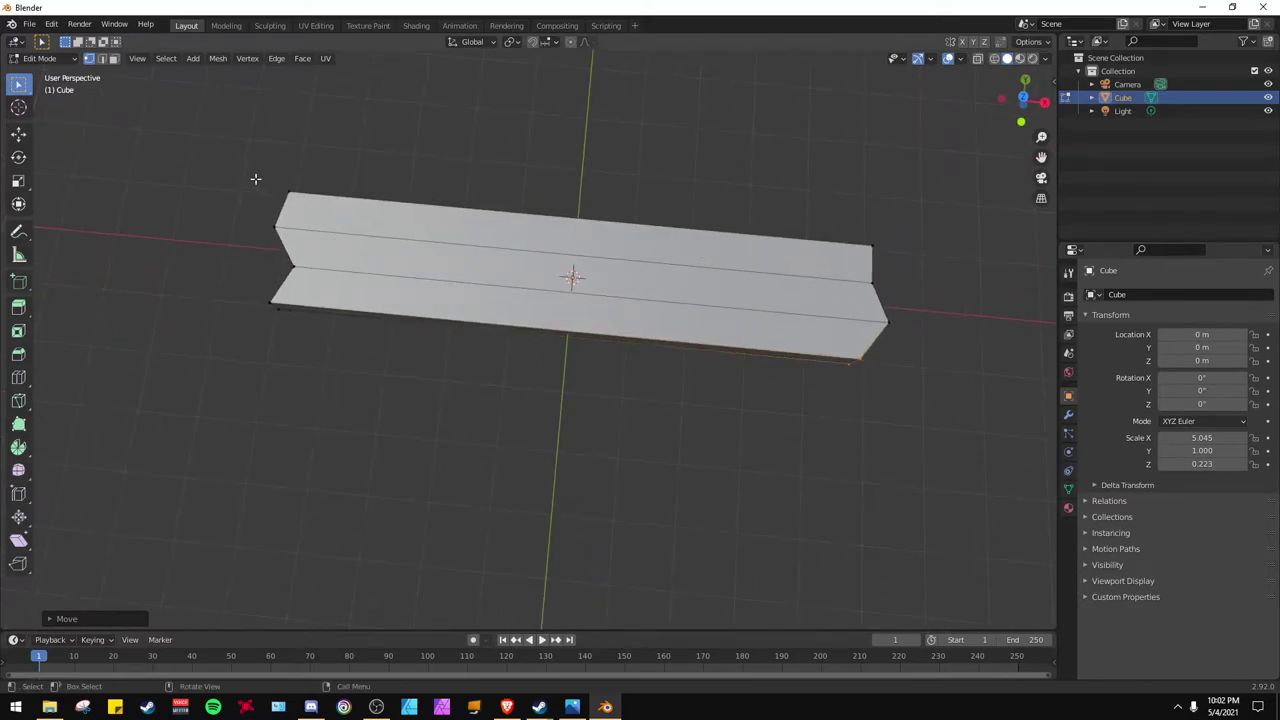
Step: Pull the left end's corner vertices along X and check the chevron outline from top view
middle_drag(257, 178, 373, 233)
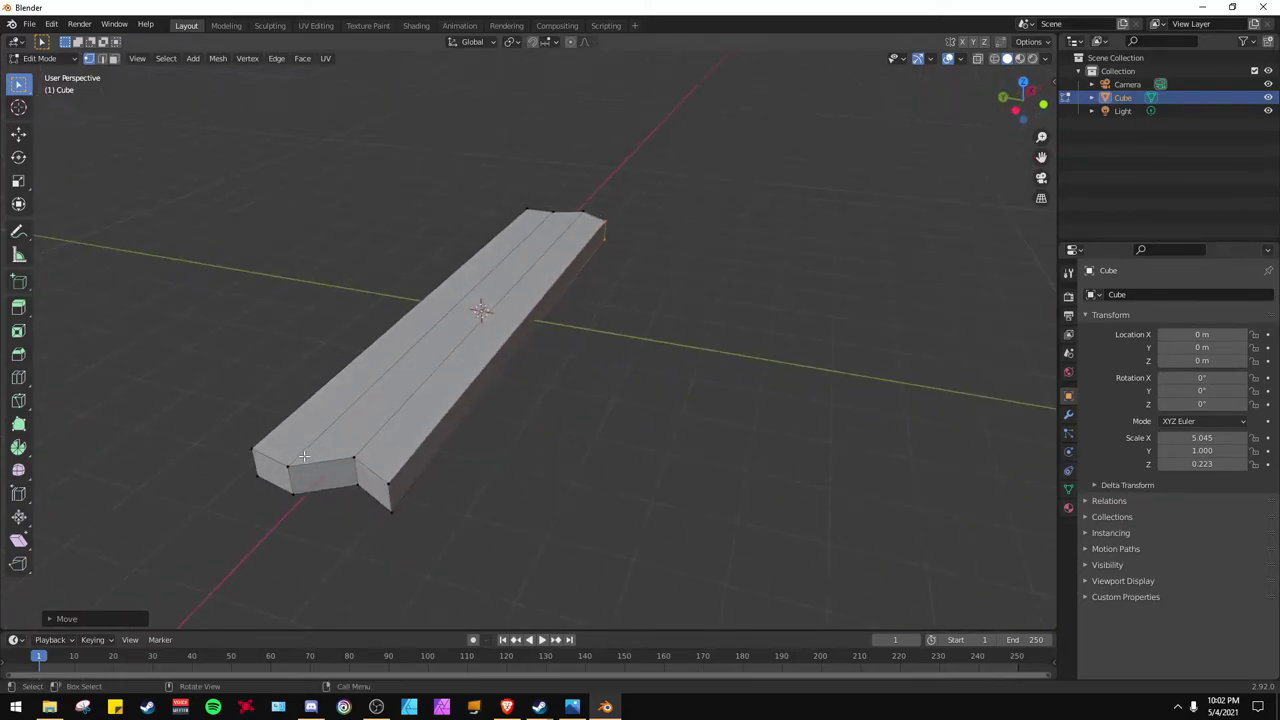
drag(235, 422, 273, 505)
key(g)
key(x)
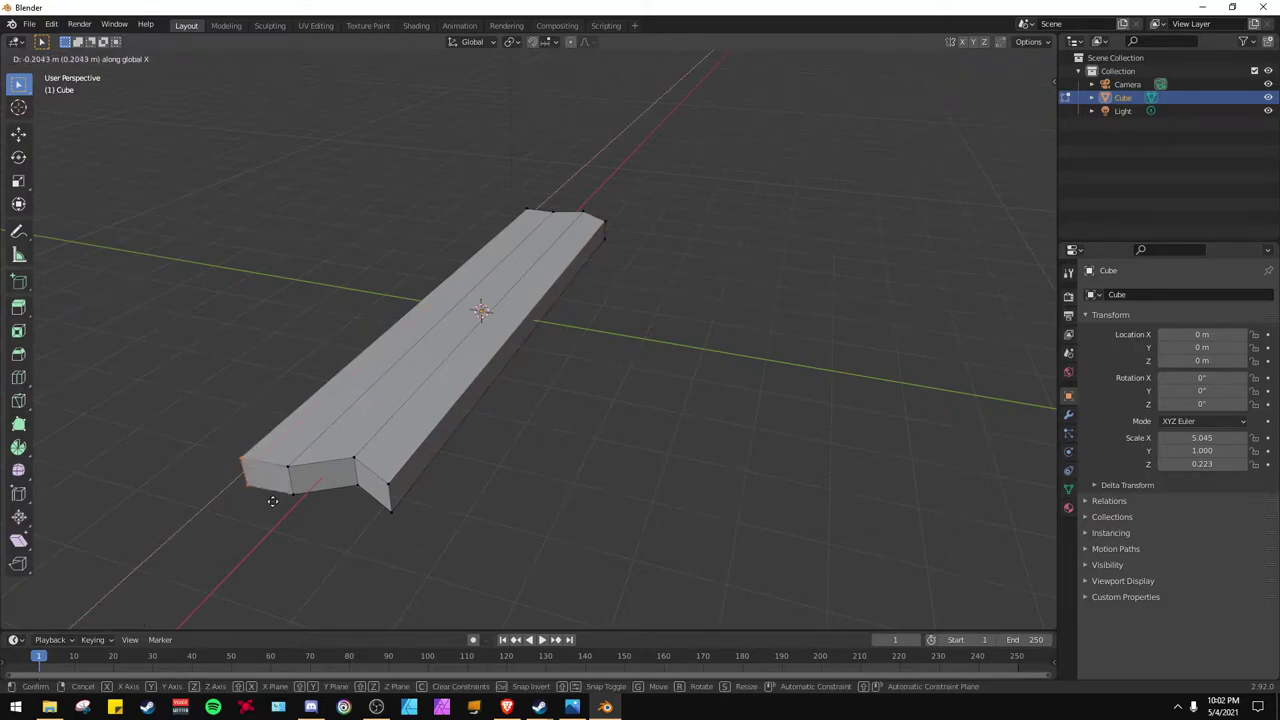
click(314, 470)
mouse_move(314, 470)
middle_down()
mouse_move(346, 494)
mouse_move(326, 478)
middle_up()
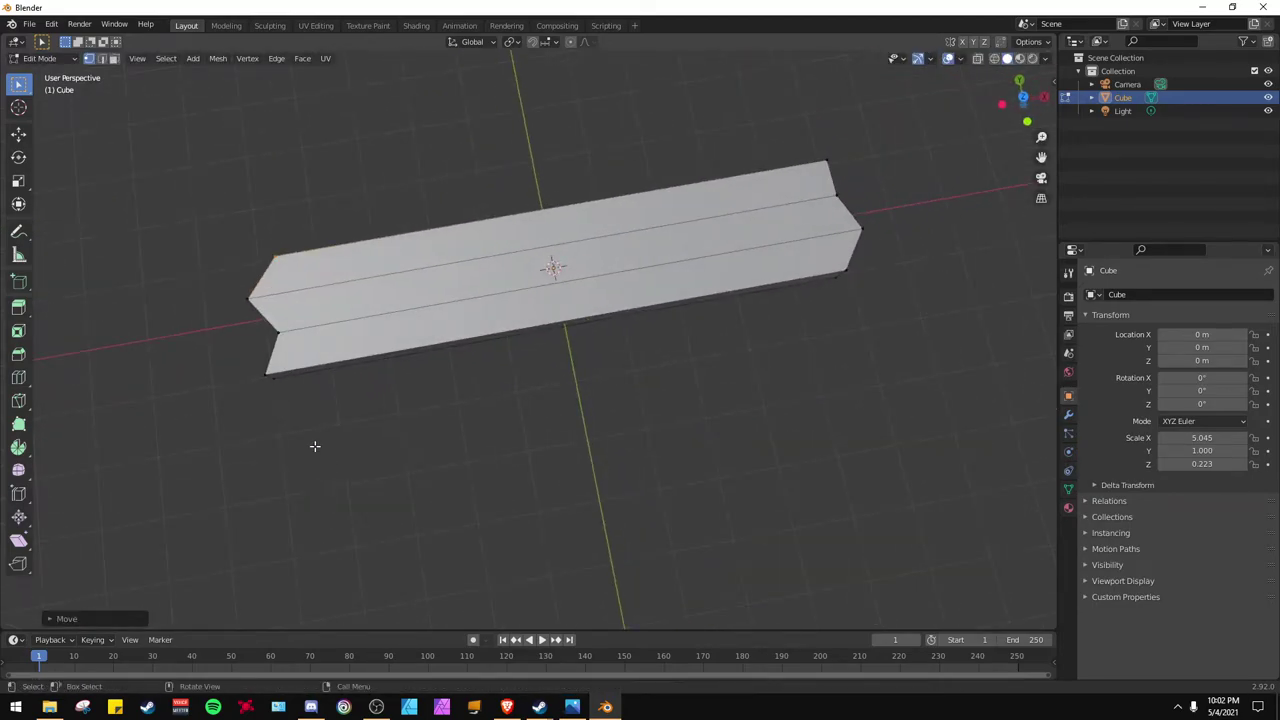
key(KP_7)
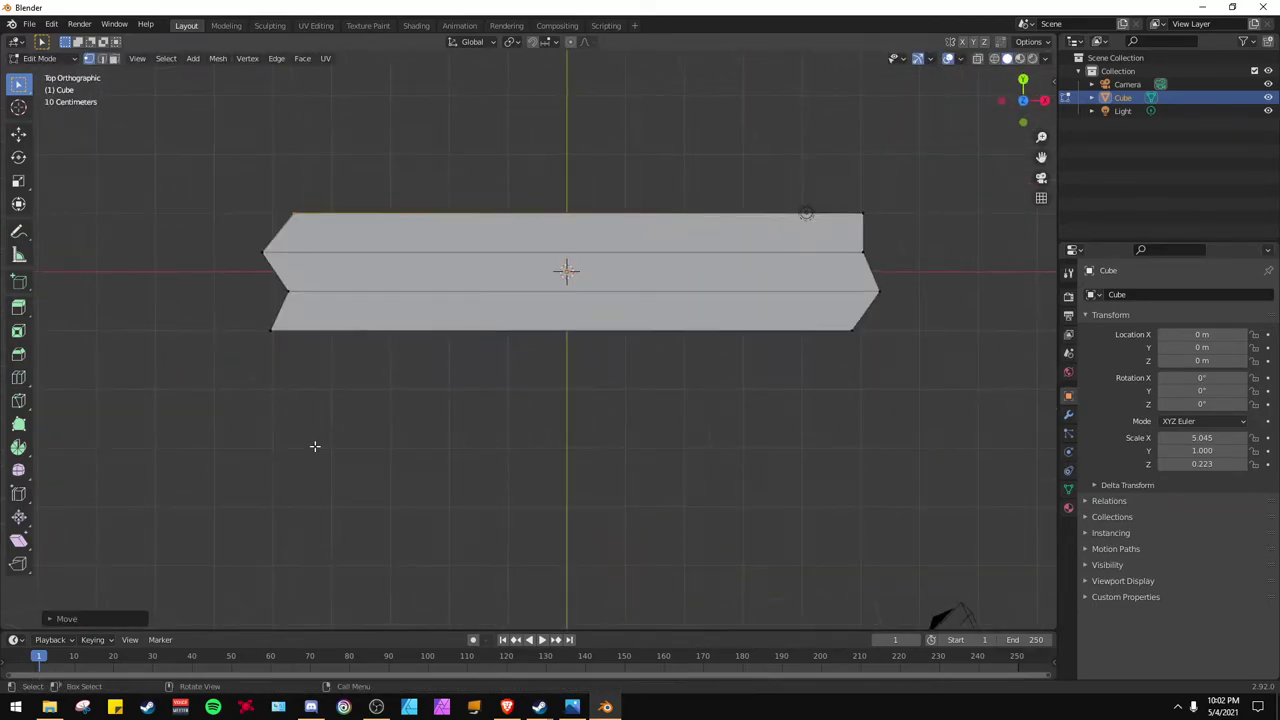
key(Tab)
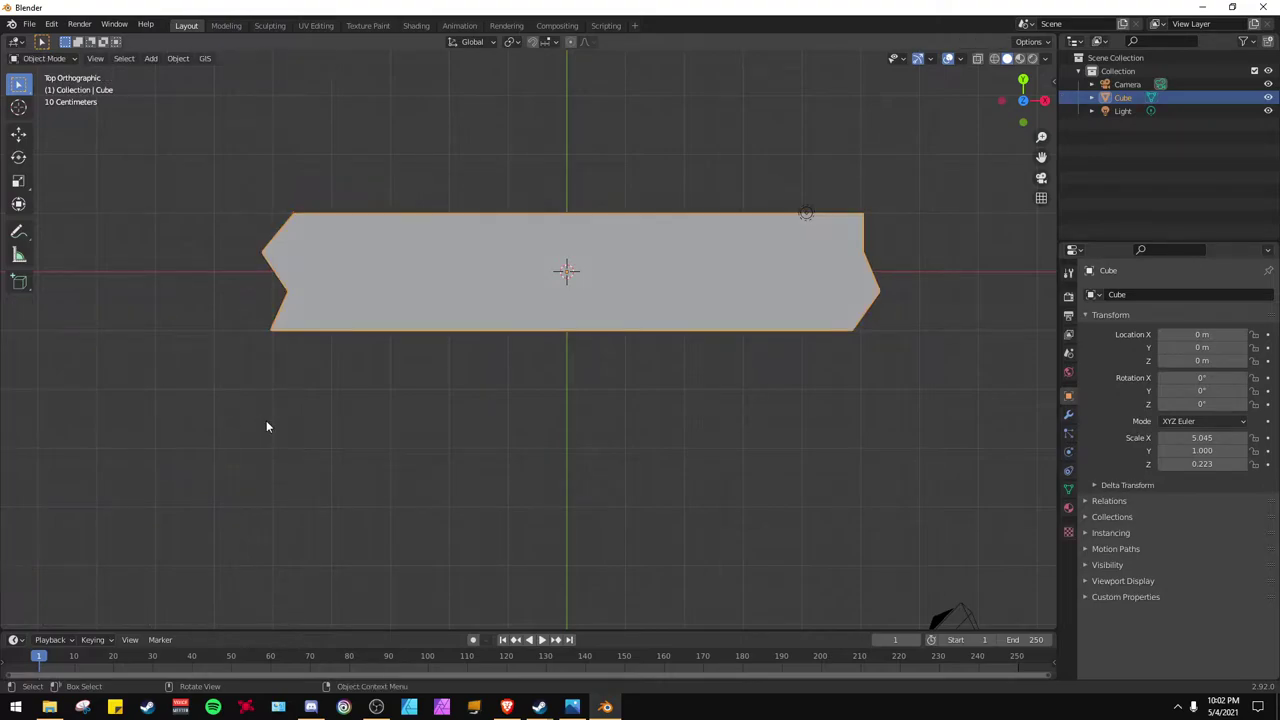
key(Tab)
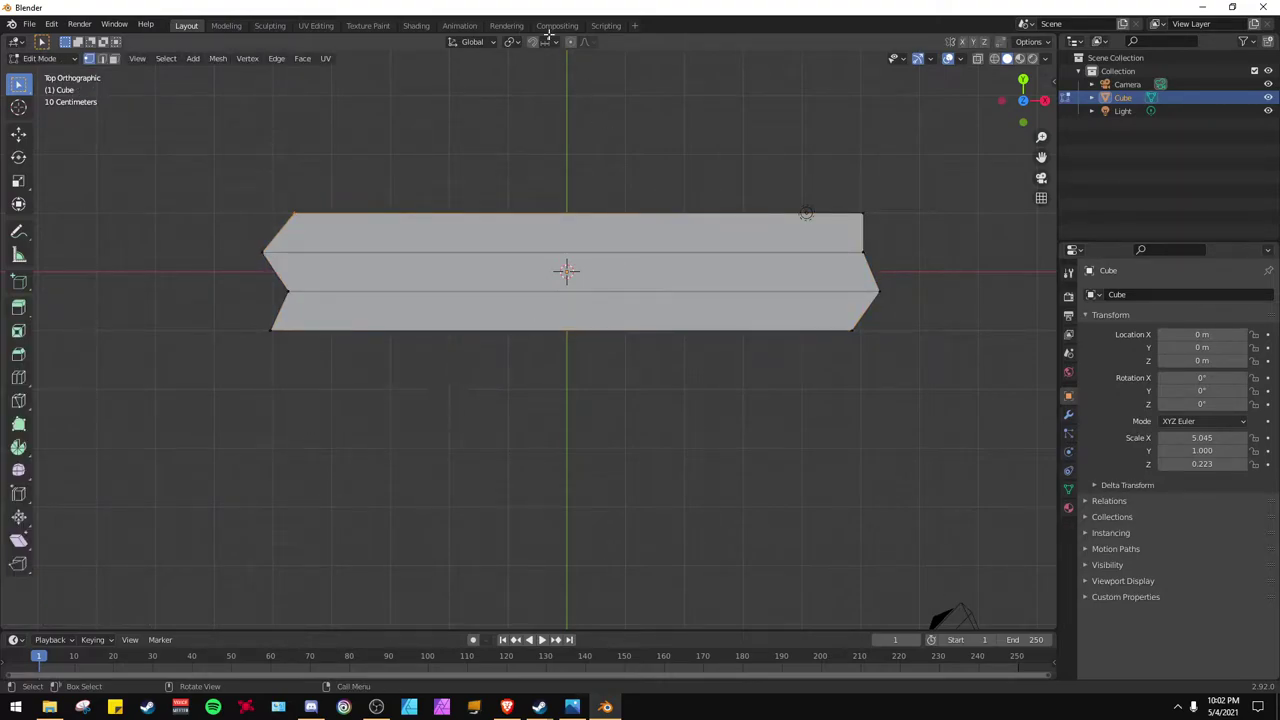
Step: Split the view into a Shader Editor on the left and show the plank's Material properties
drag(1055, 37, 499, 101)
click(17, 42)
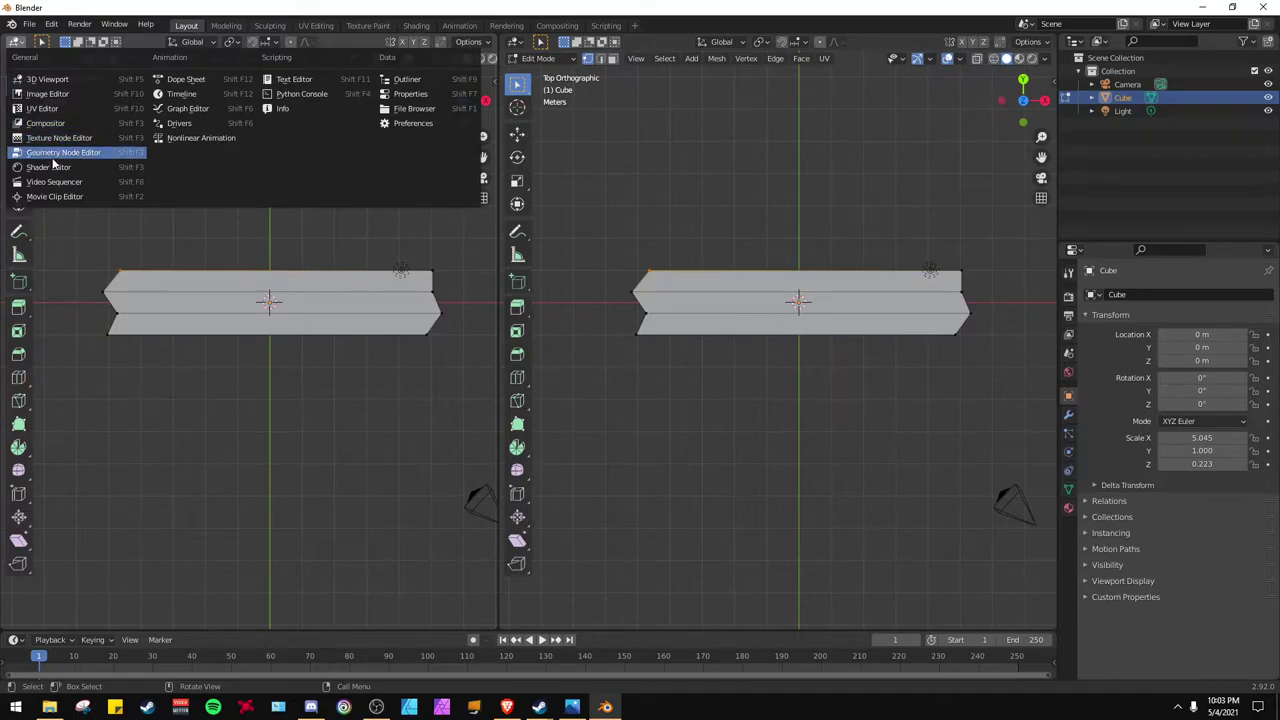
click(57, 169)
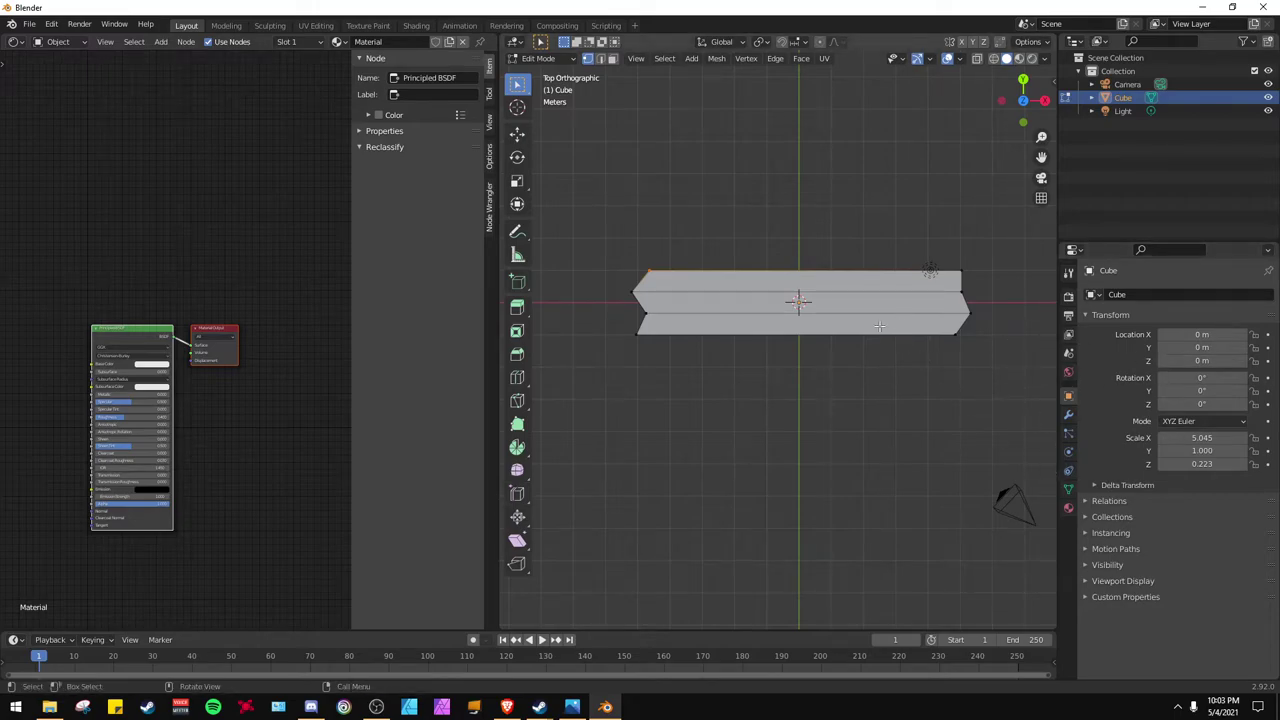
key(Tab)
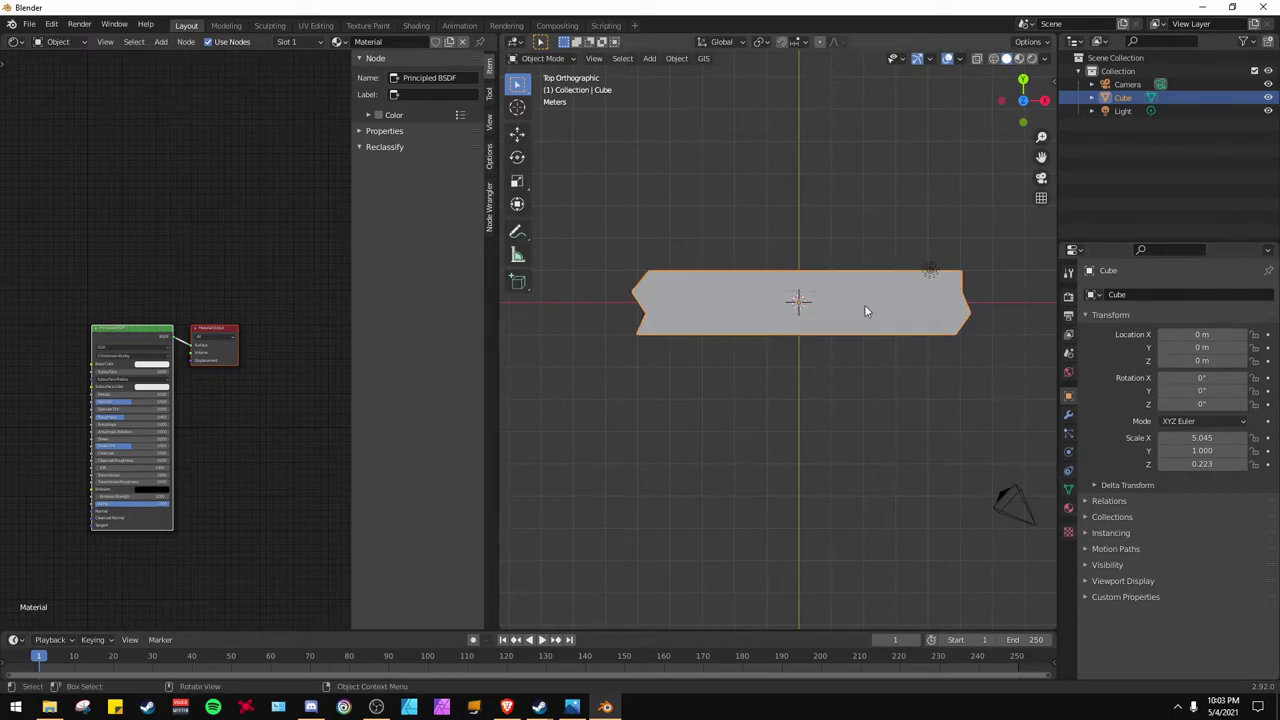
click(1068, 508)
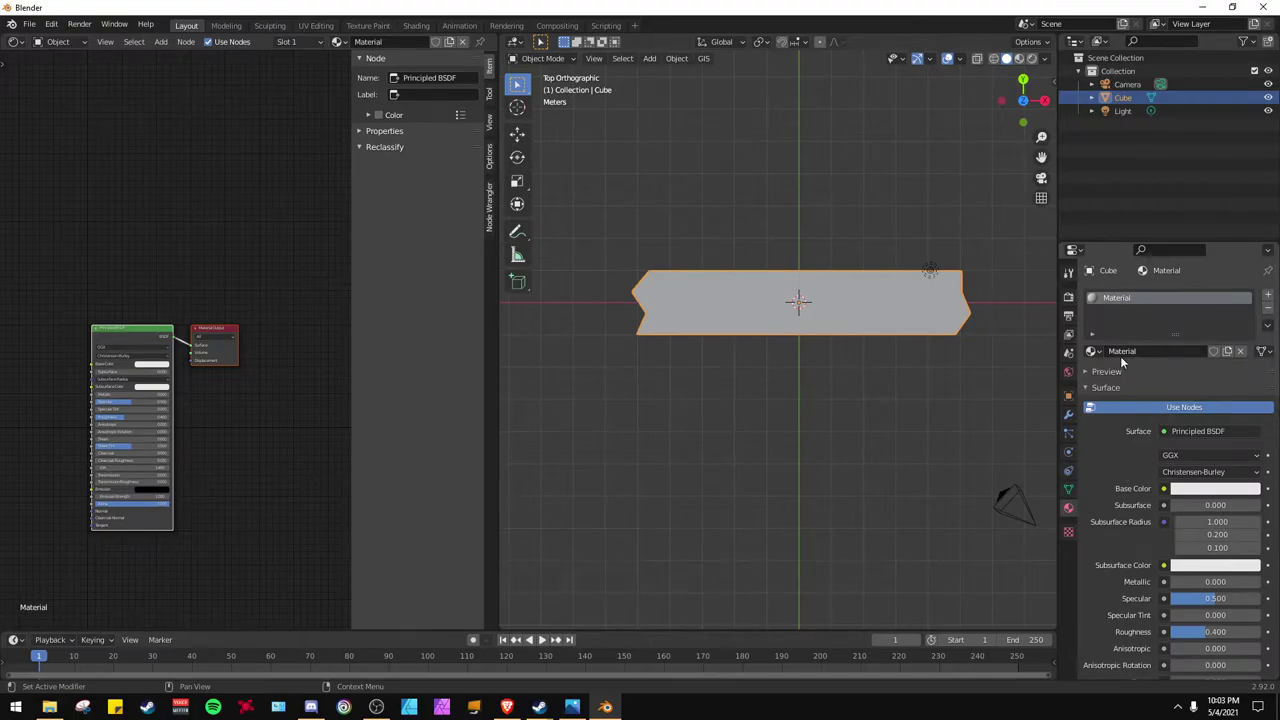
Step: Remove the old Material slot and create a new material named 'wood'
click(1269, 296)
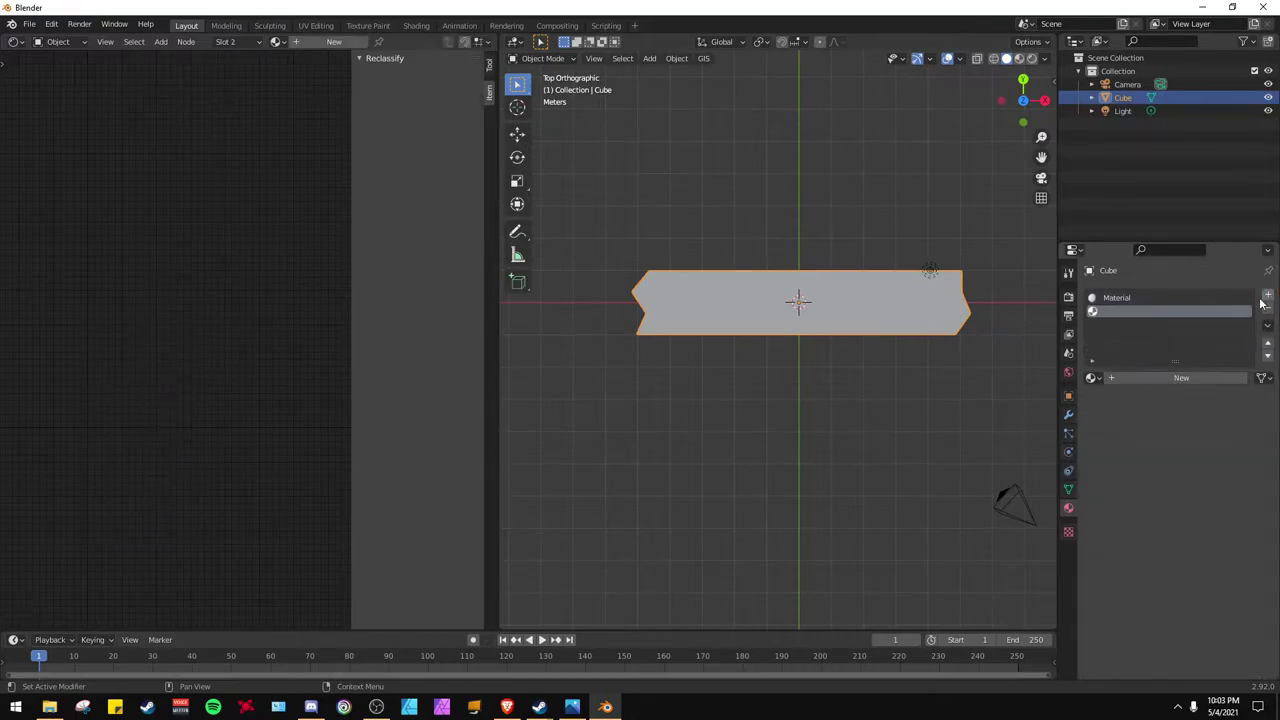
click(1116, 302)
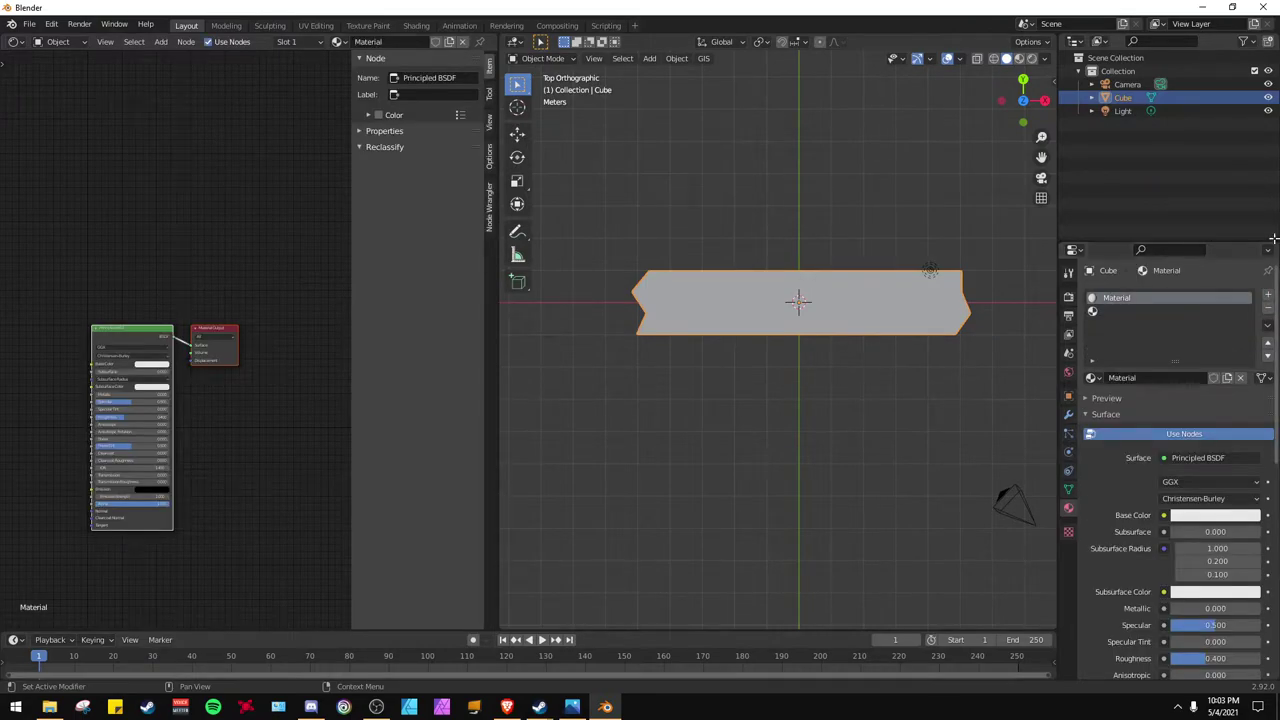
click(1269, 310)
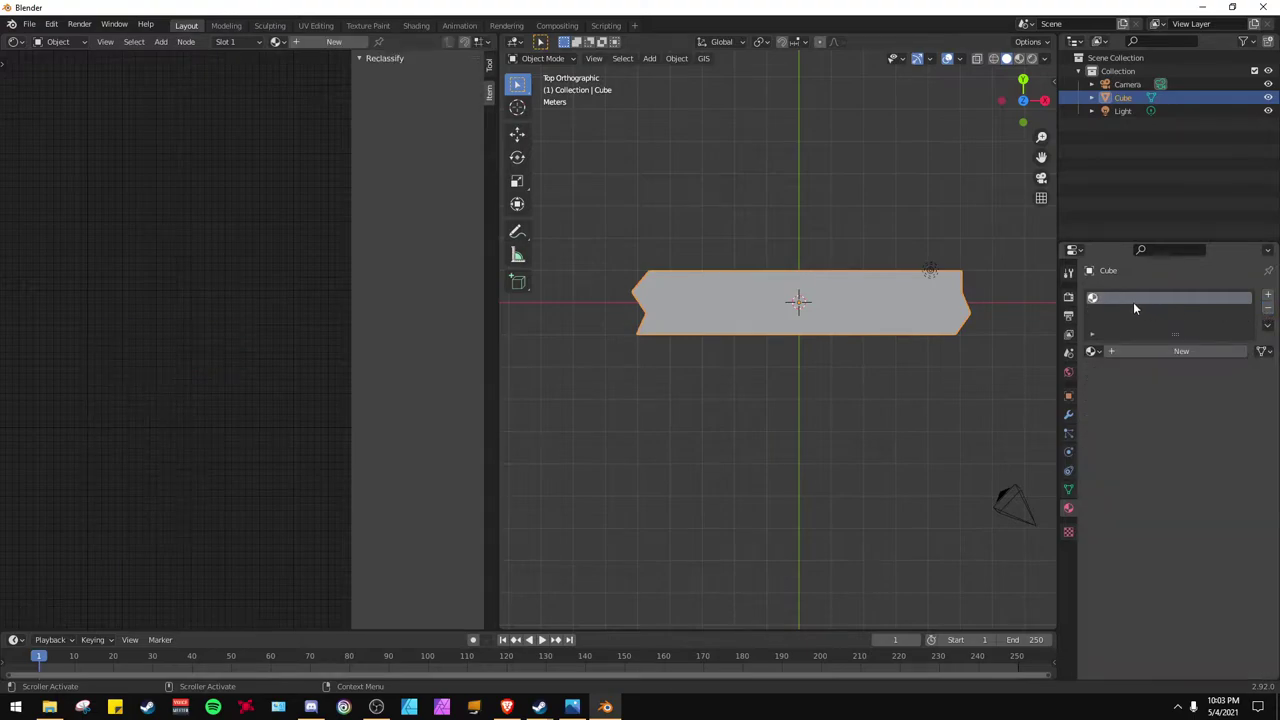
click(1125, 351)
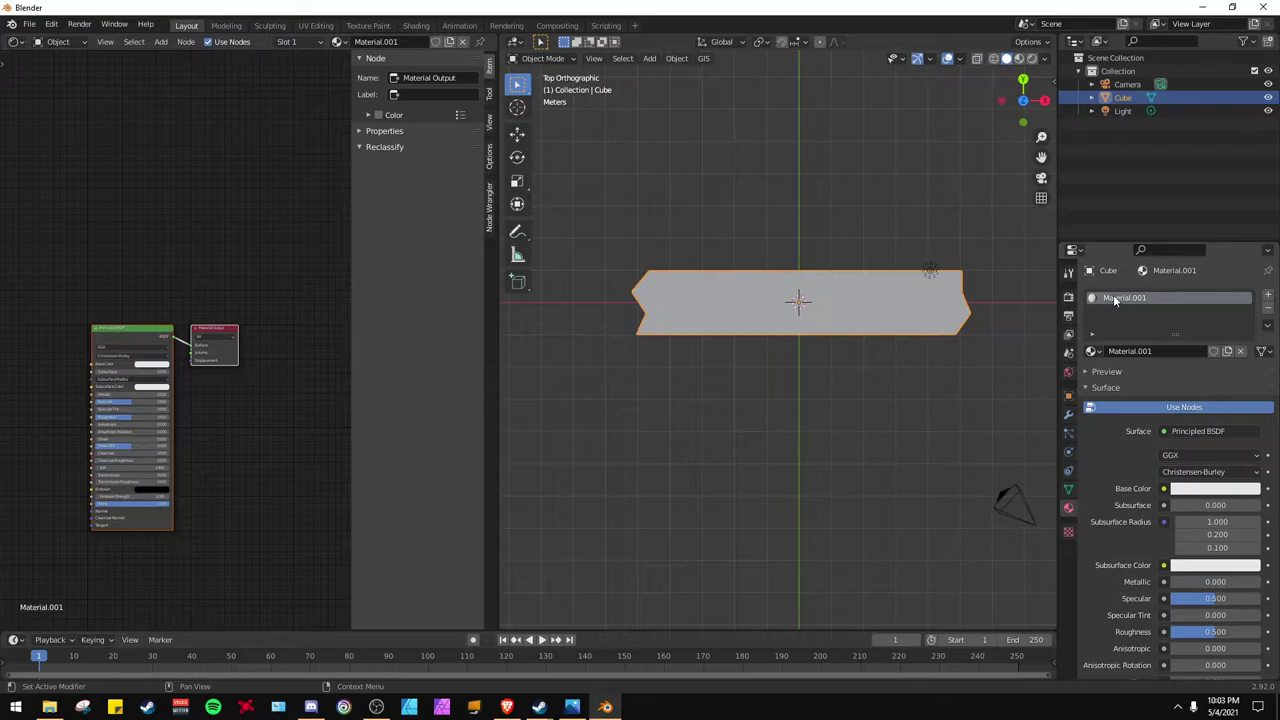
double_click(1115, 297)
text(wood)
key(Return)
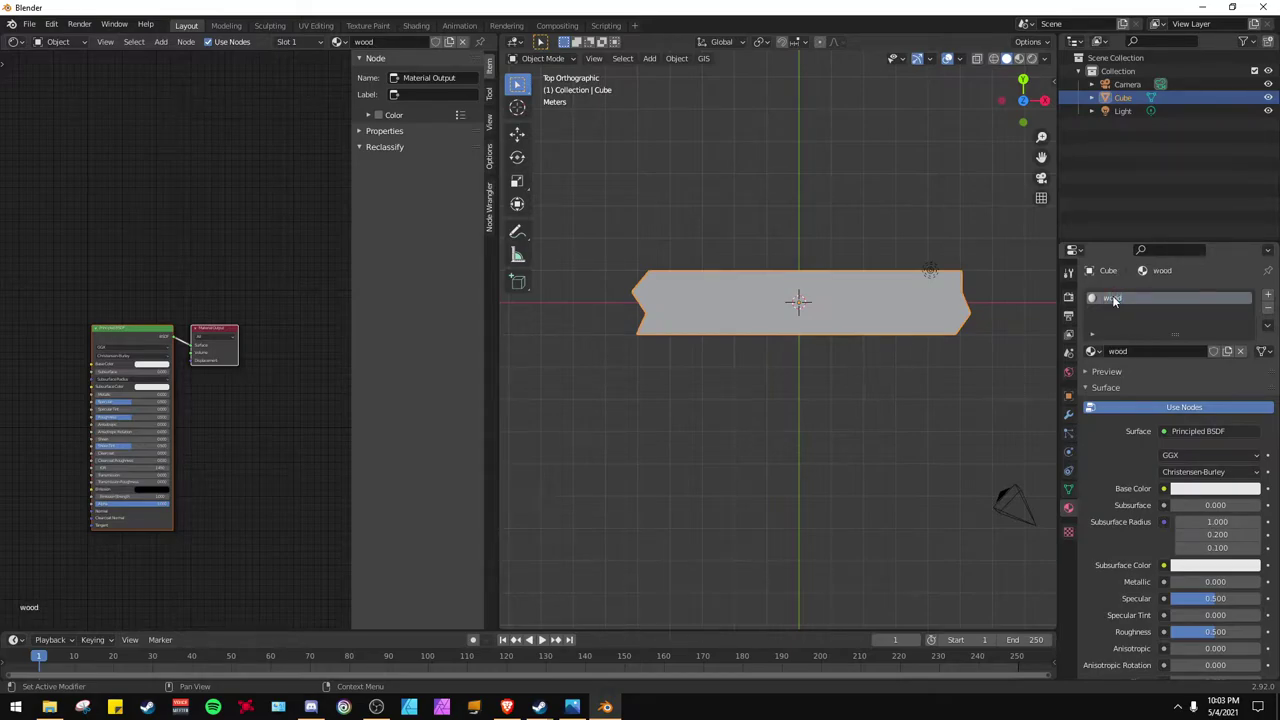
scroll(215, 370, up, 2)
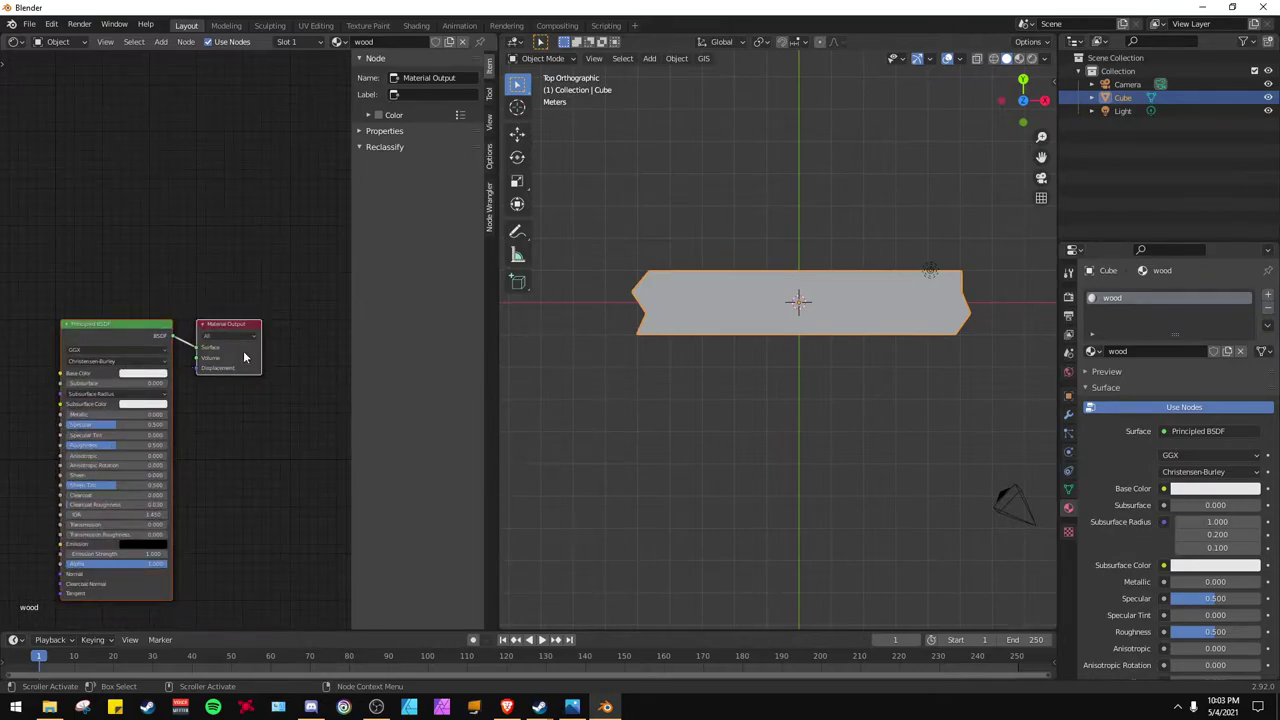
Step: Add a White Noise Texture node and connect it to Material Output's Displacement
drag(229, 330, 300, 318)
key(shift+a)
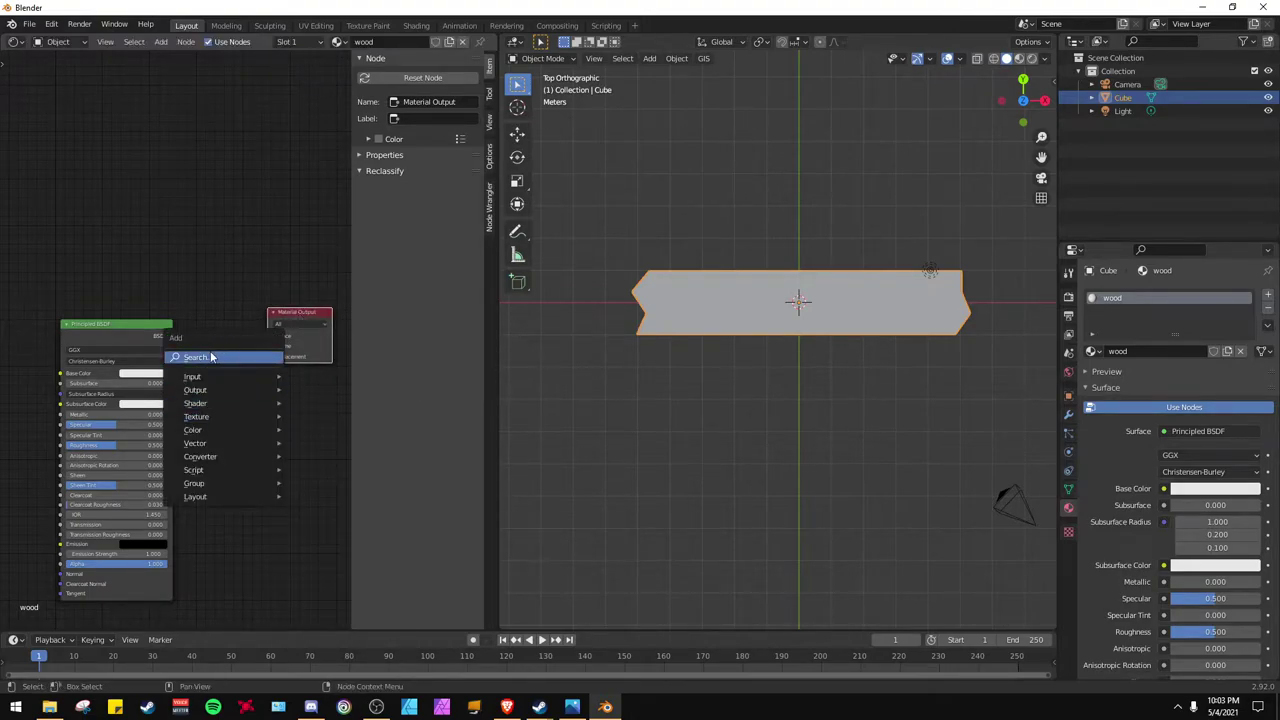
click(214, 357)
text(nois)
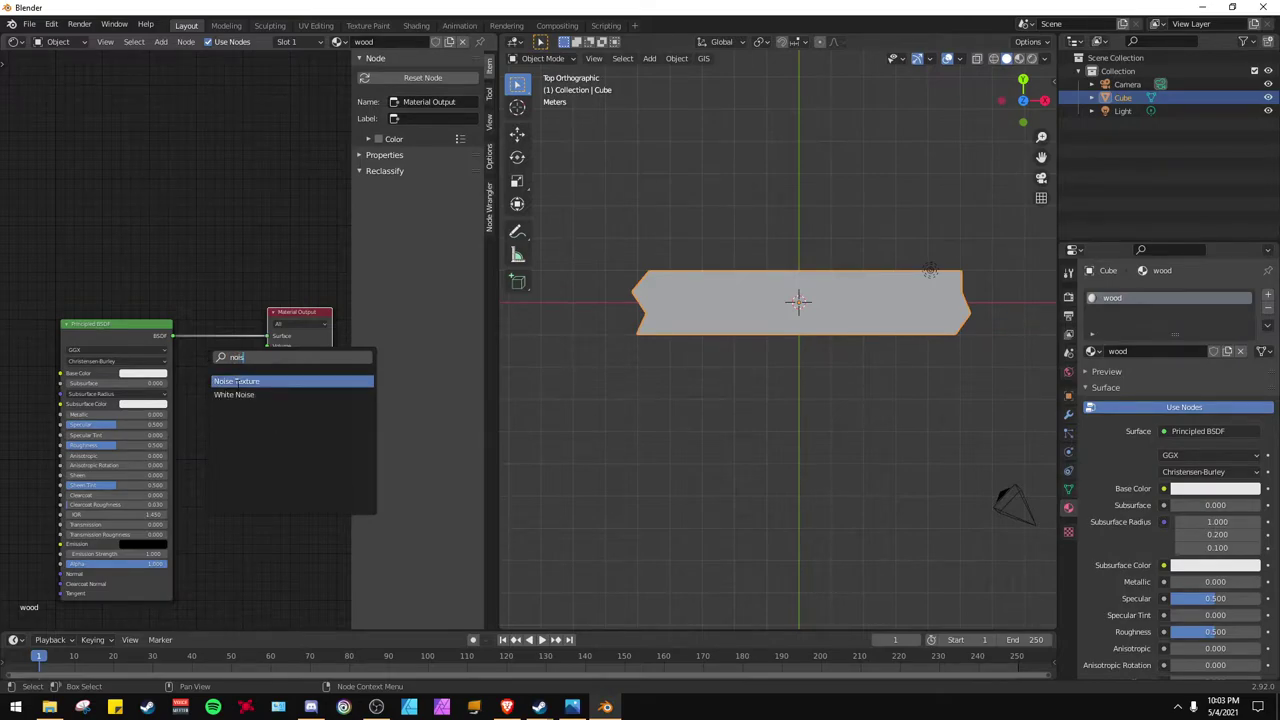
click(234, 394)
click(208, 421)
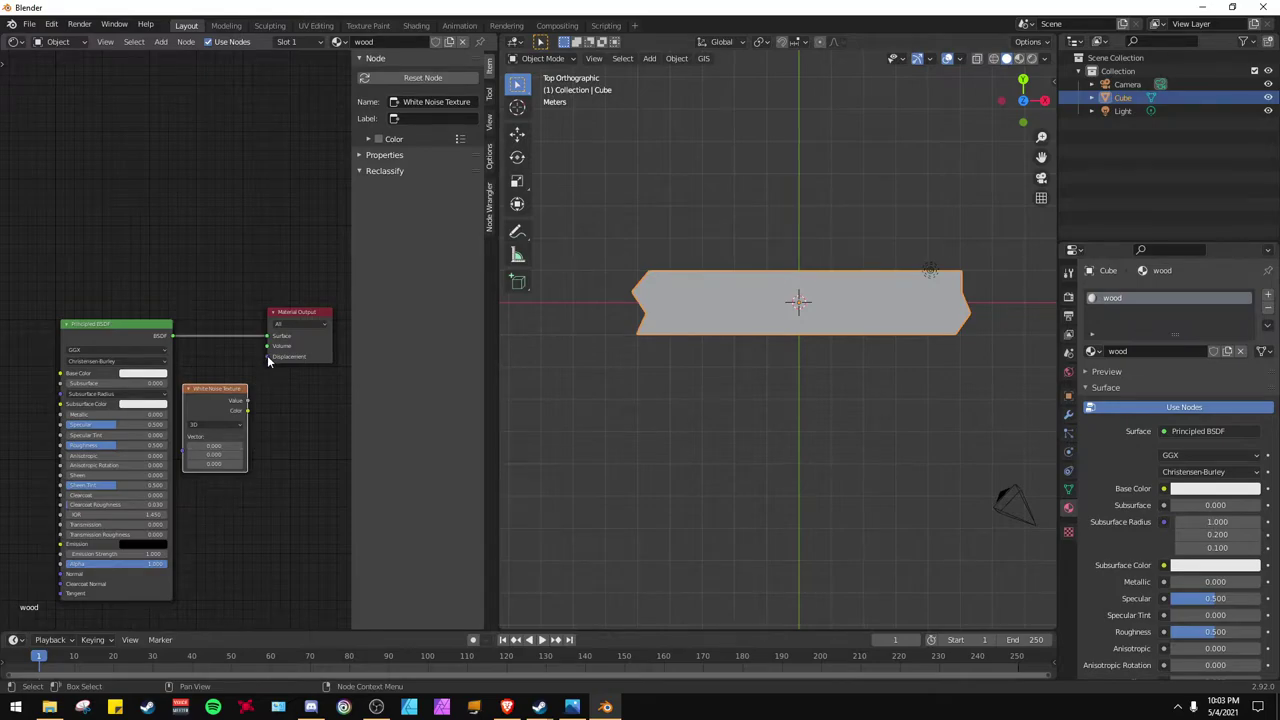
drag(266, 356, 250, 413)
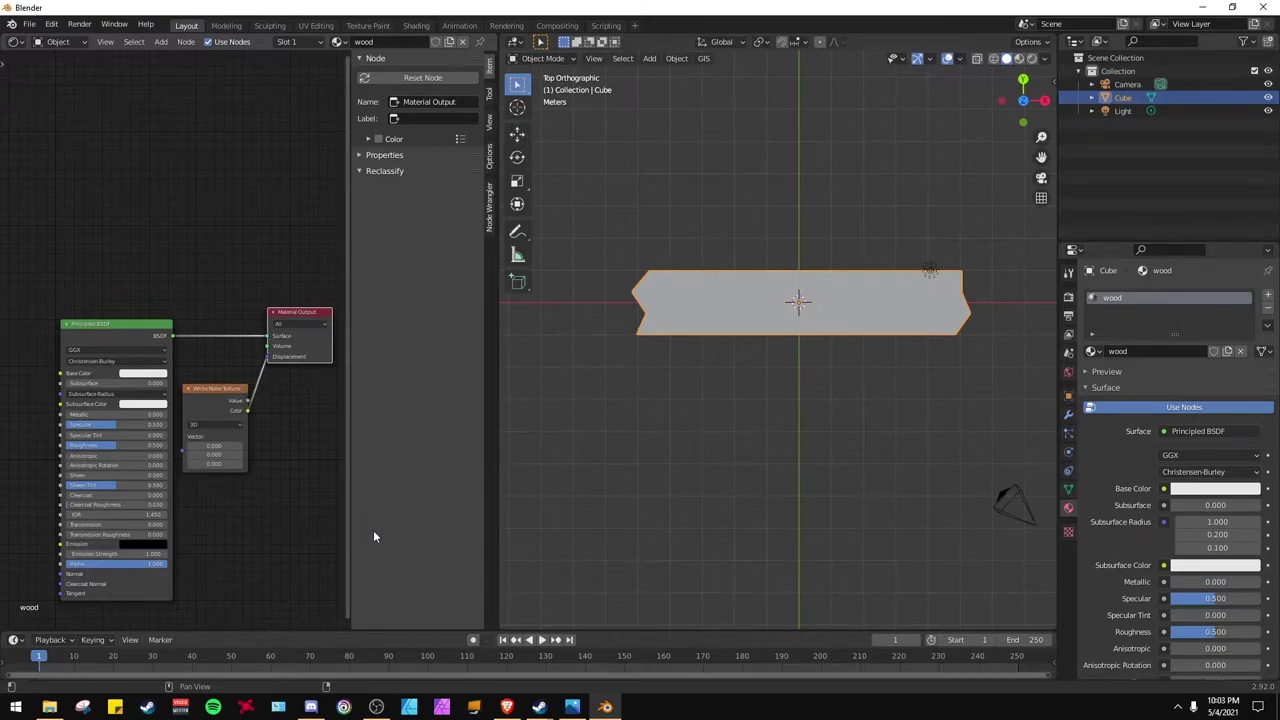
middle_drag(206, 520, 63, 491)
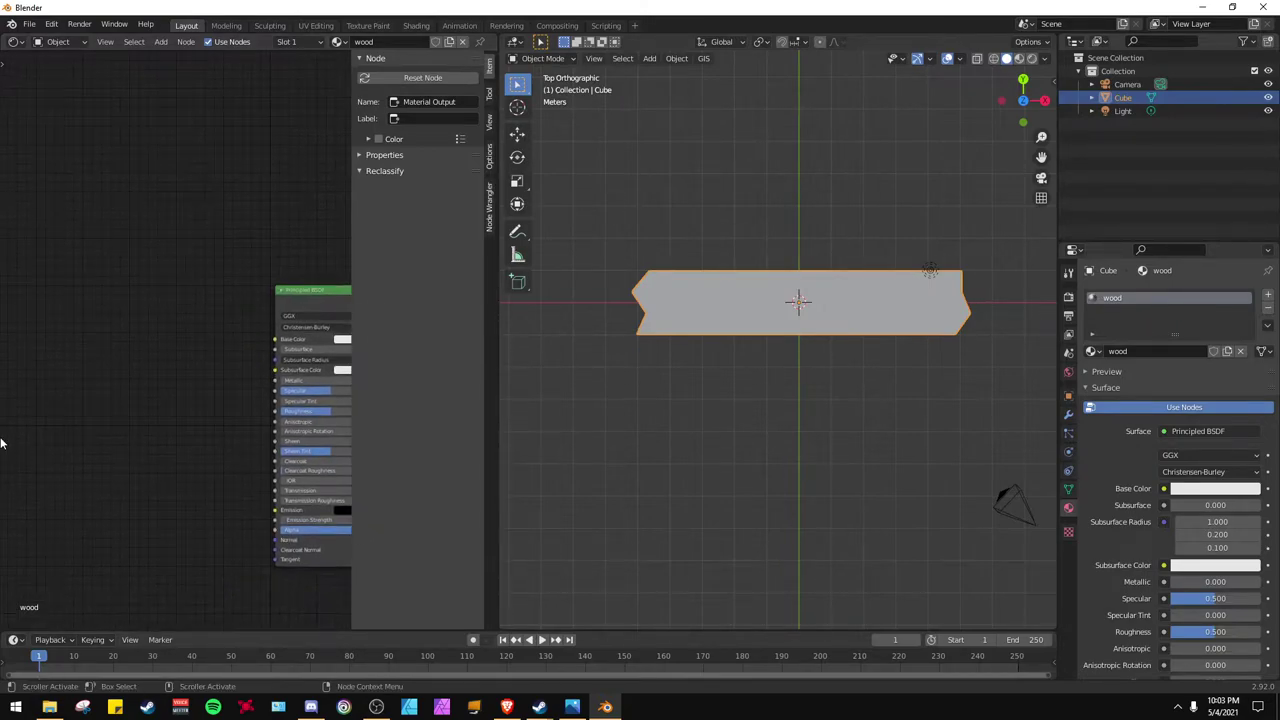
Step: Add a ColorRamp node and connect its Color to Principled BSDF Subsurface Color
key(shift+a)
click(34, 432)
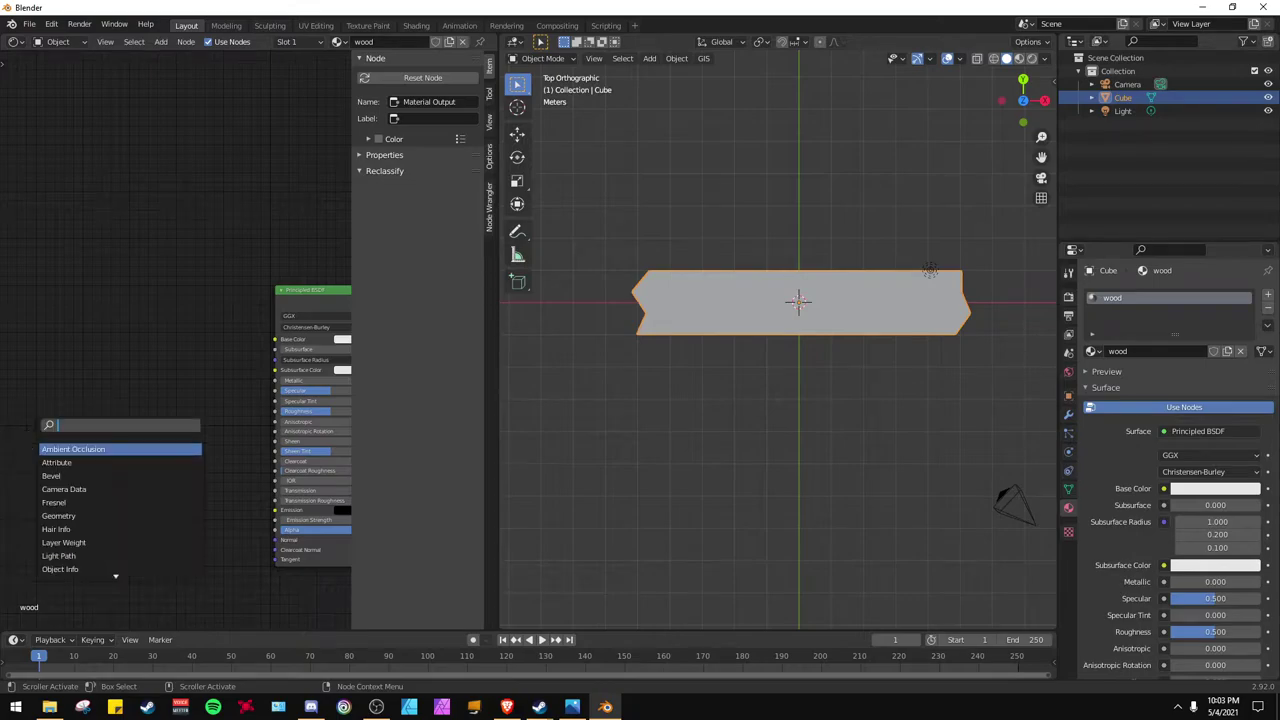
text(color)
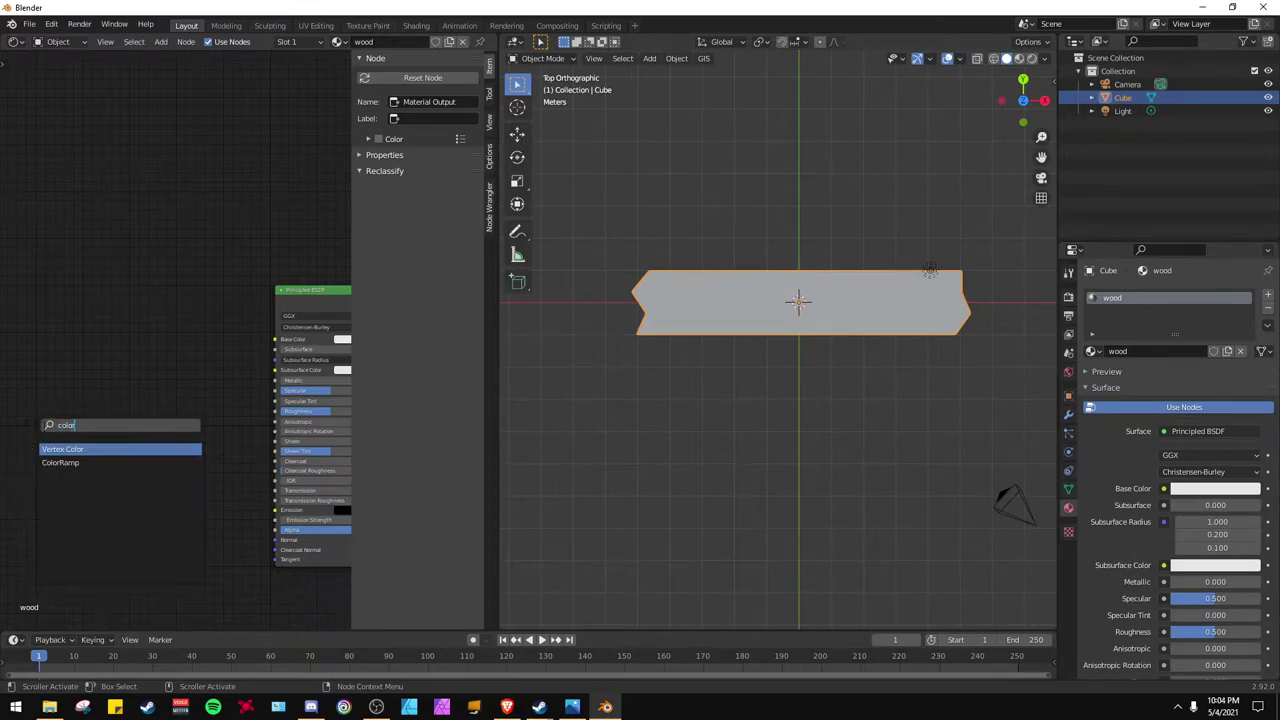
key(Down)
key(Return)
click(169, 406)
drag(187, 391, 275, 372)
middle_drag(200, 544, 46, 520)
Step: Add a Voronoi Texture node left of the ColorRamp, discarding an accidental Bump node
key(shift+a)
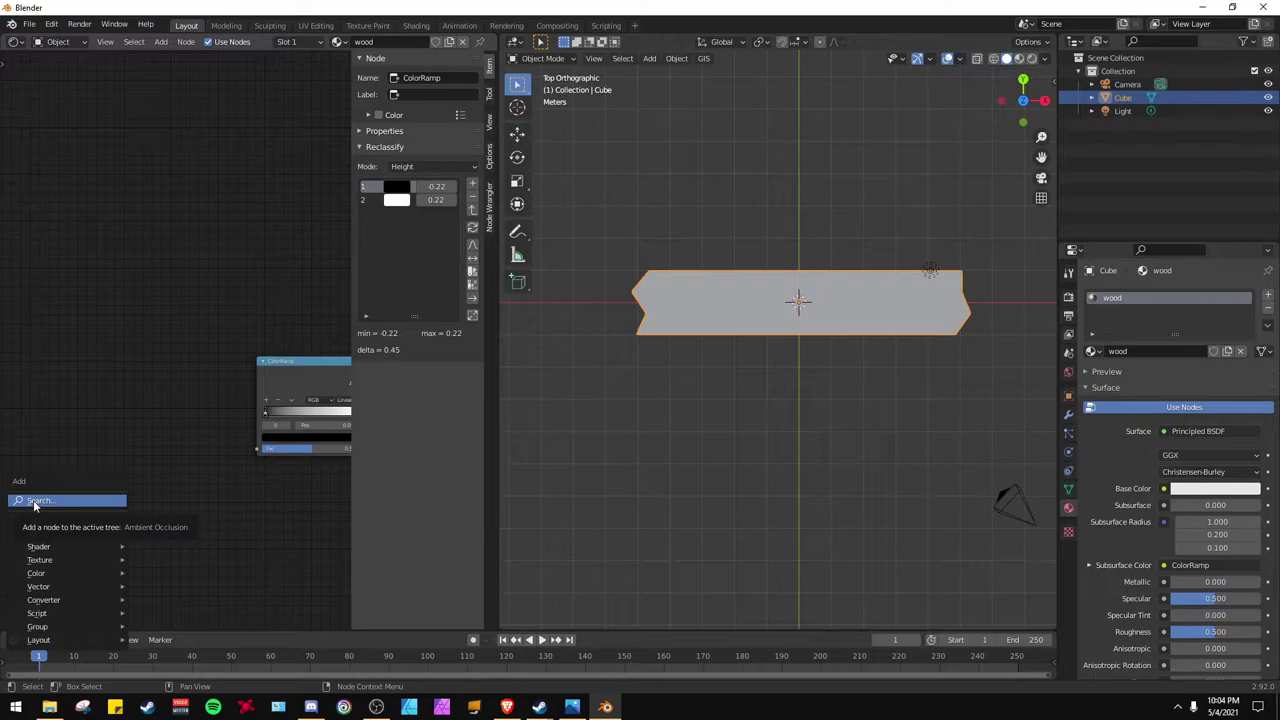
key(v)
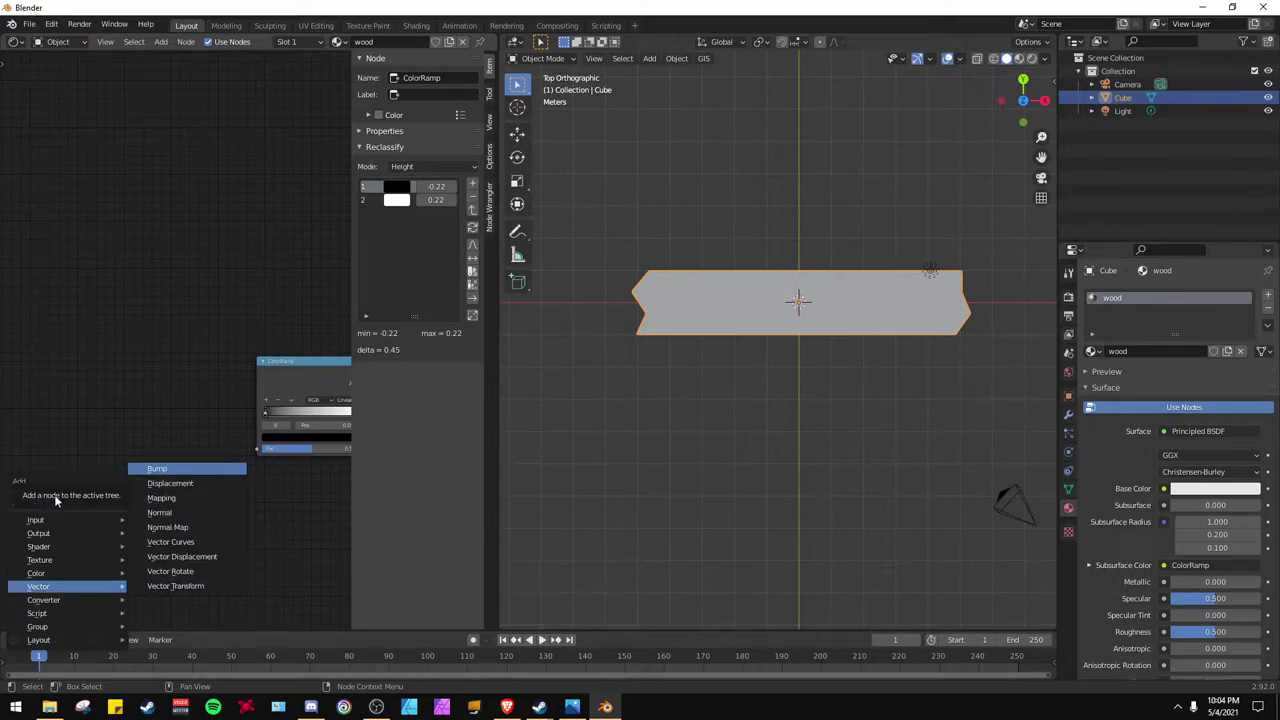
key(Return)
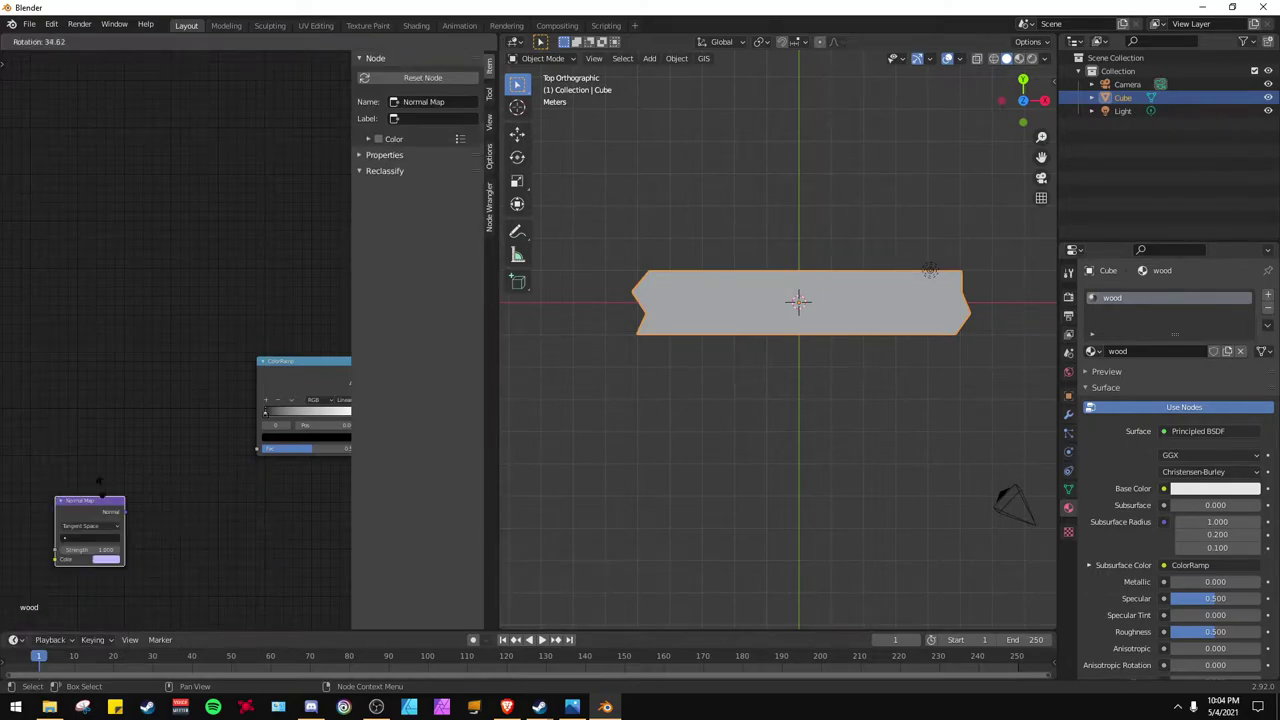
key(Escape)
key(shift+a)
click(49, 358)
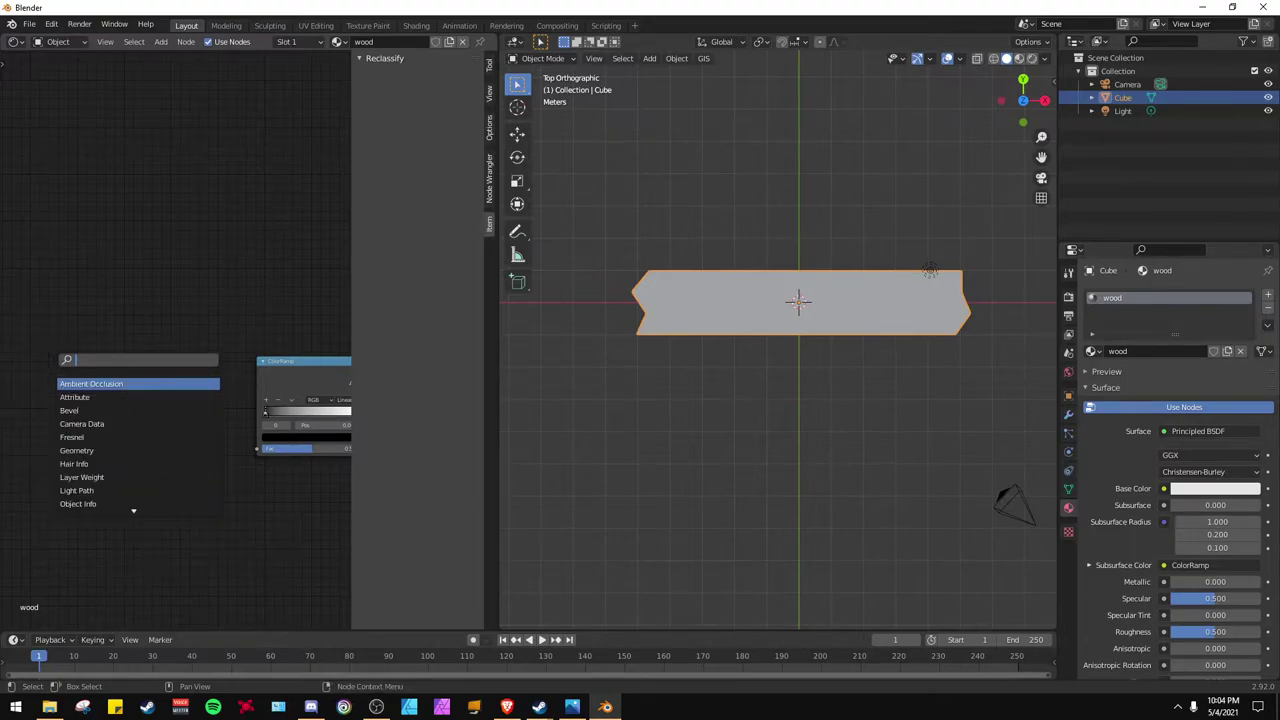
text(vor)
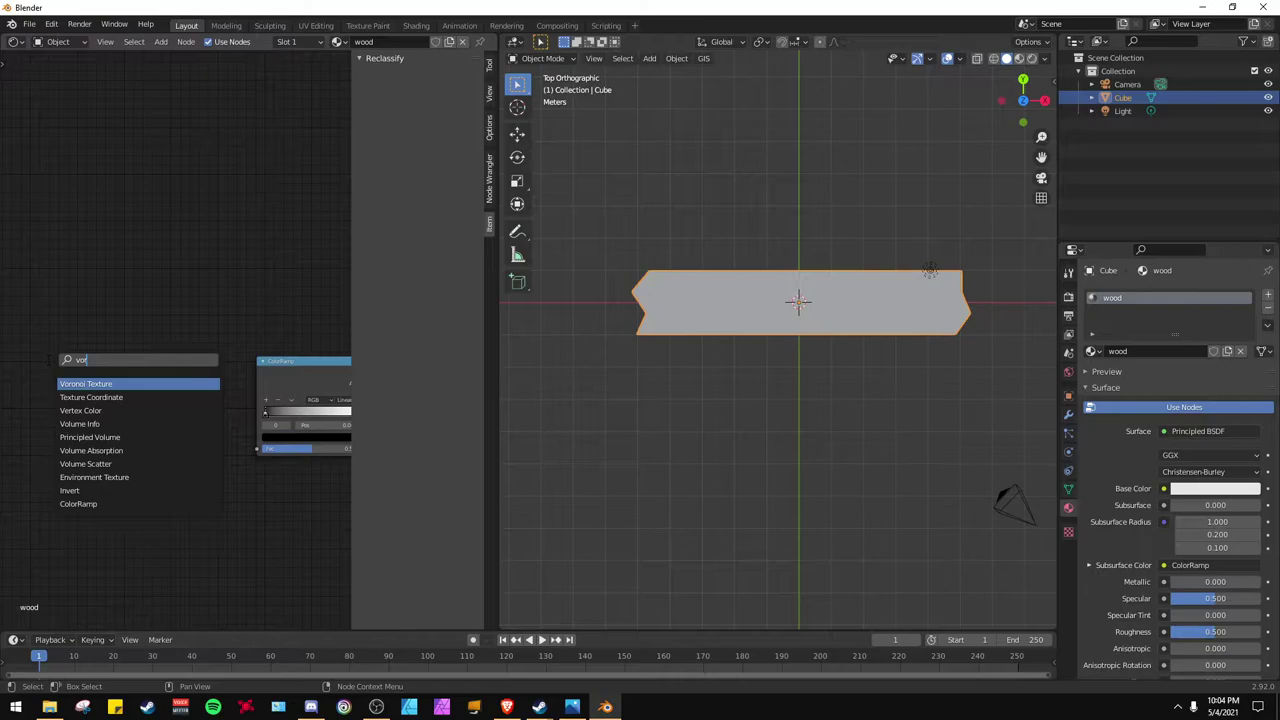
click(110, 385)
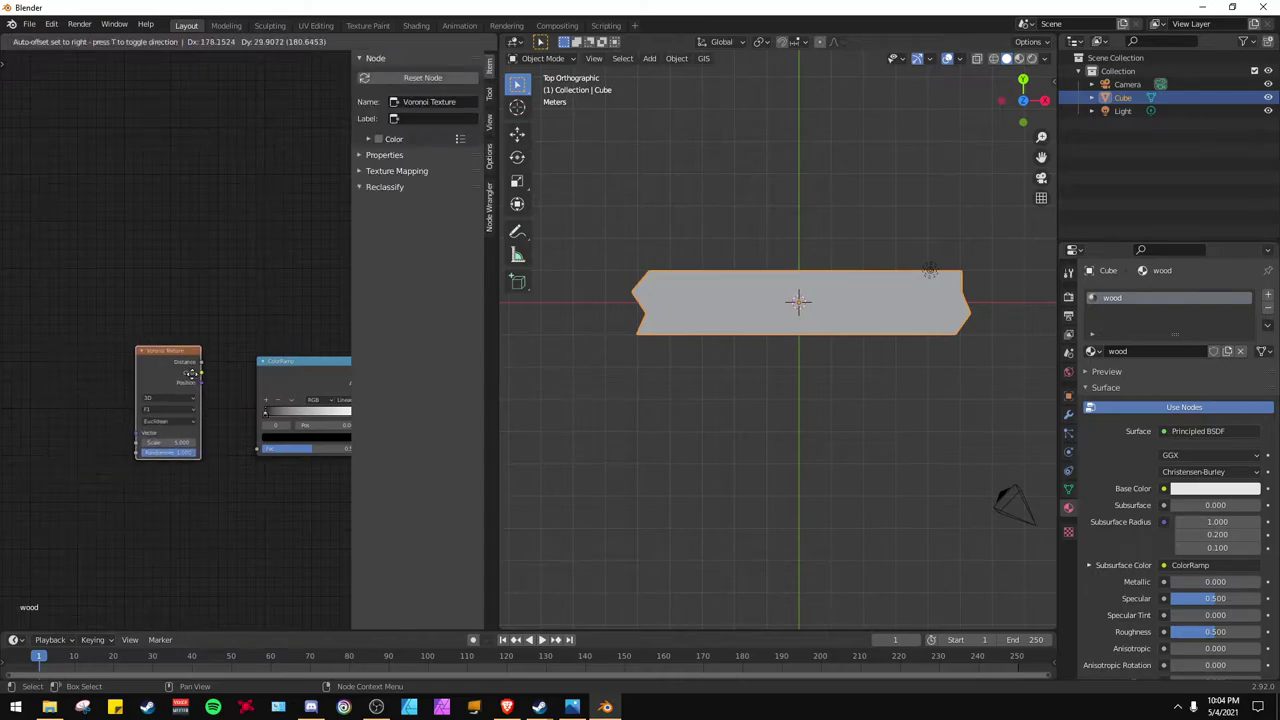
click(191, 374)
Step: Add a Musgrave Texture node to the left of the Voronoi node
key(shift+a)
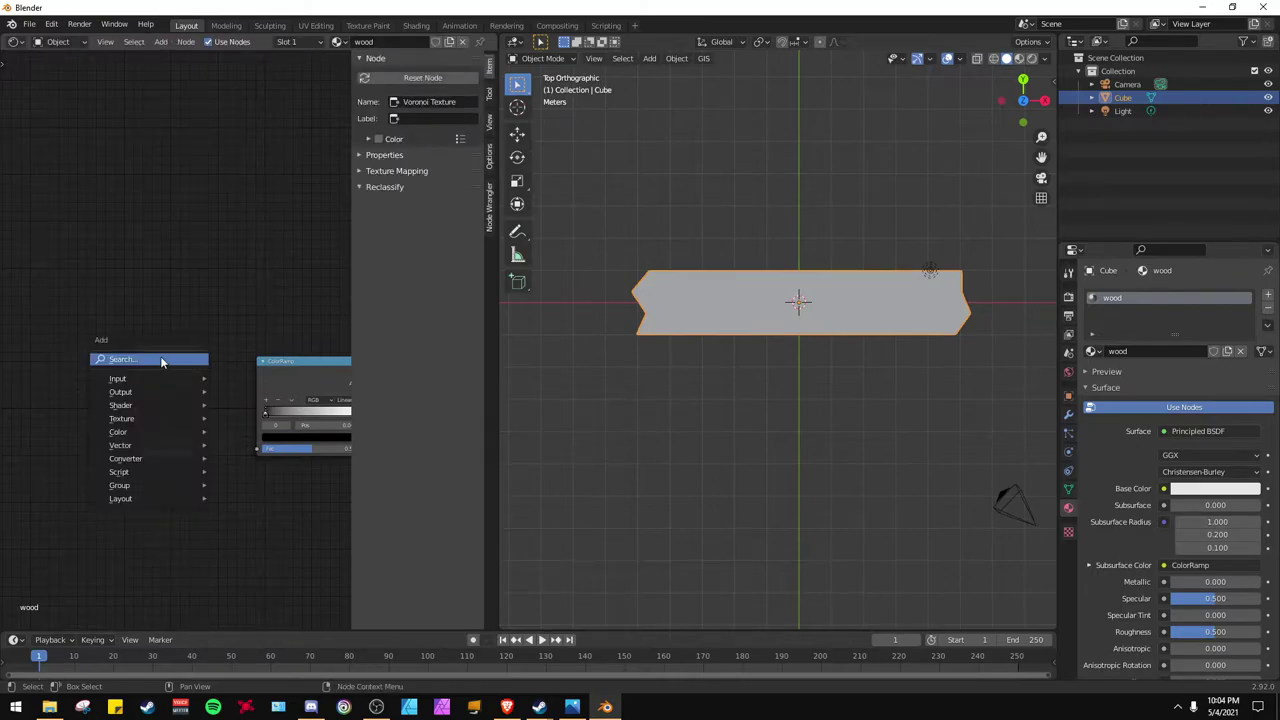
click(160, 358)
text(mu)
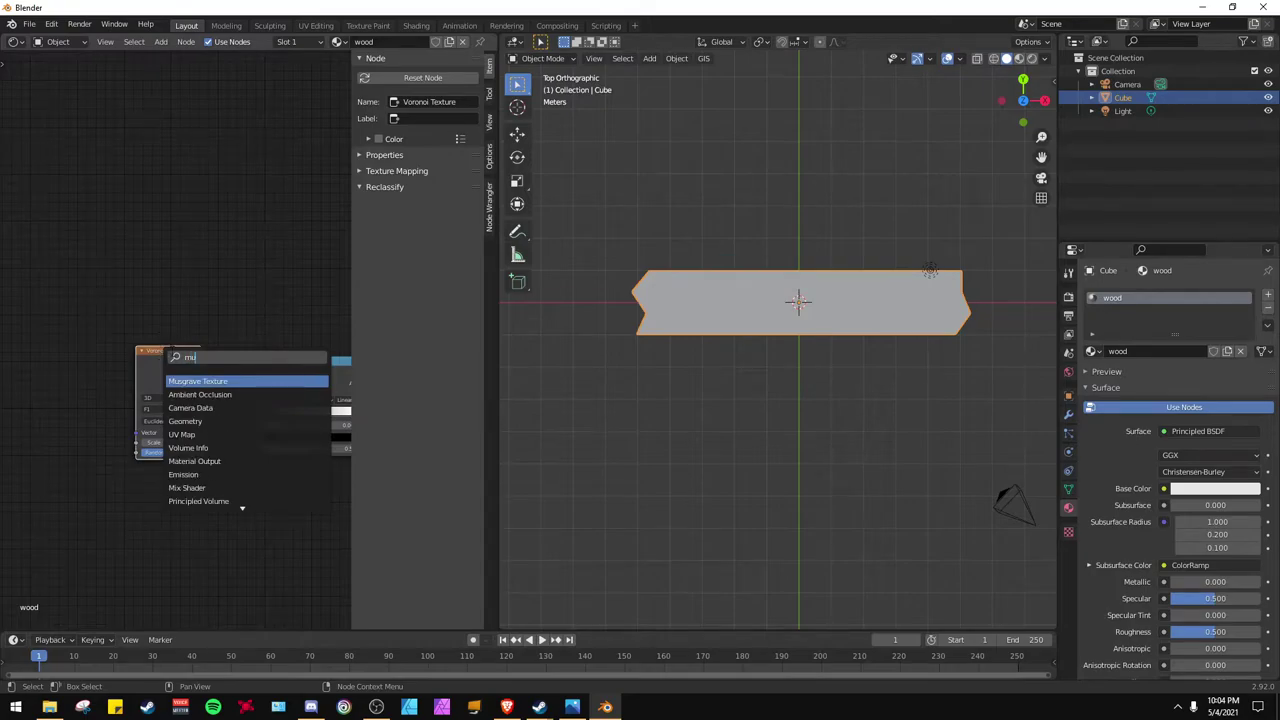
click(186, 382)
click(100, 381)
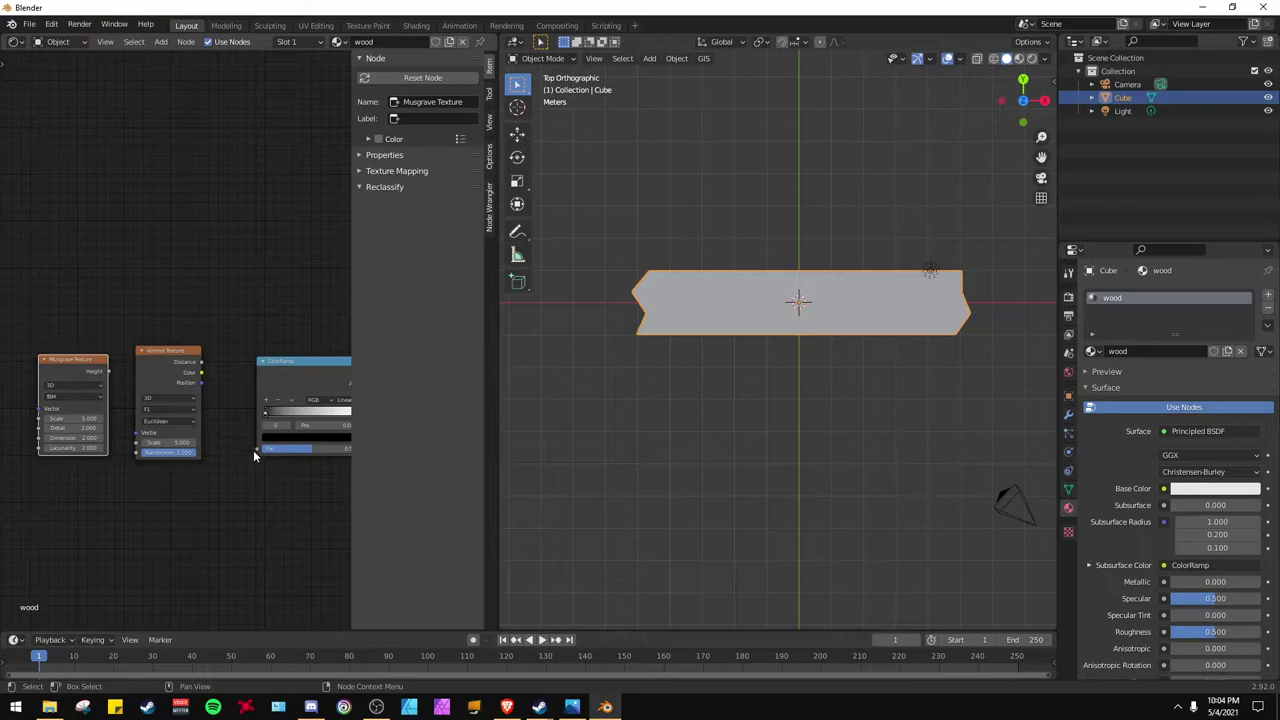
Step: Link Voronoi Distance to ColorRamp Fac and Musgrave Height to Voronoi Vector
drag(258, 449, 201, 362)
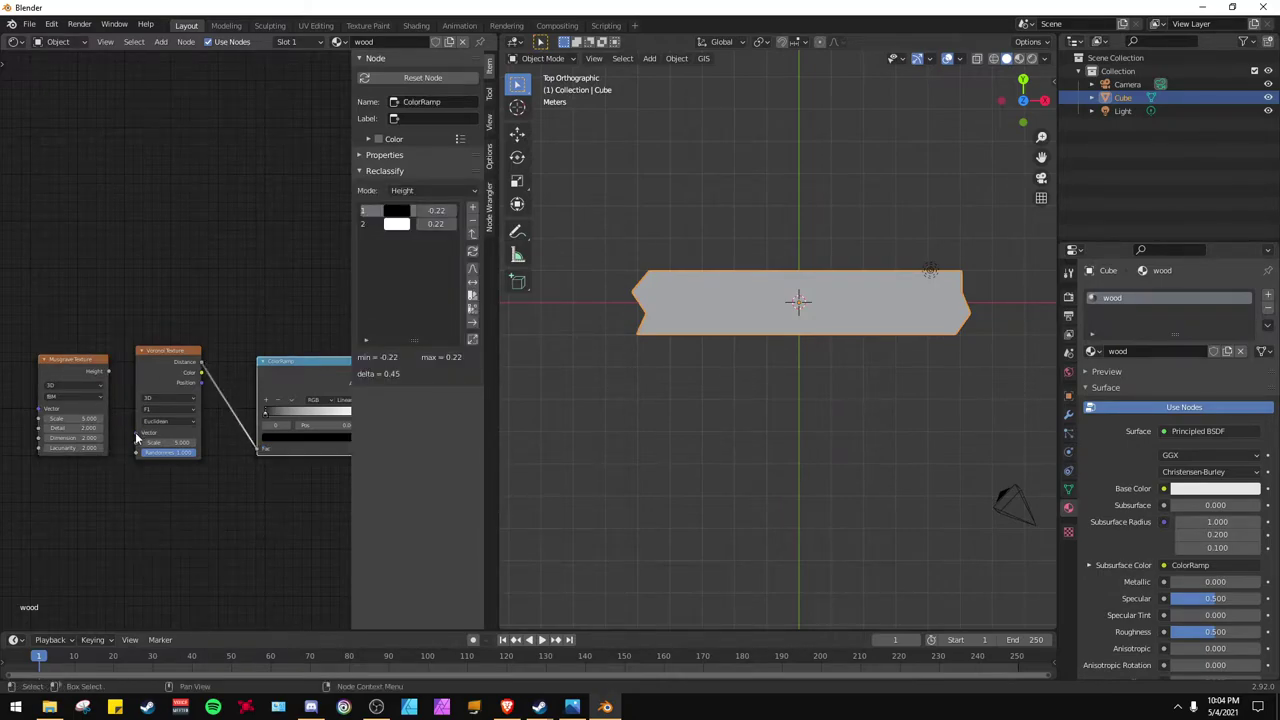
drag(136, 432, 108, 371)
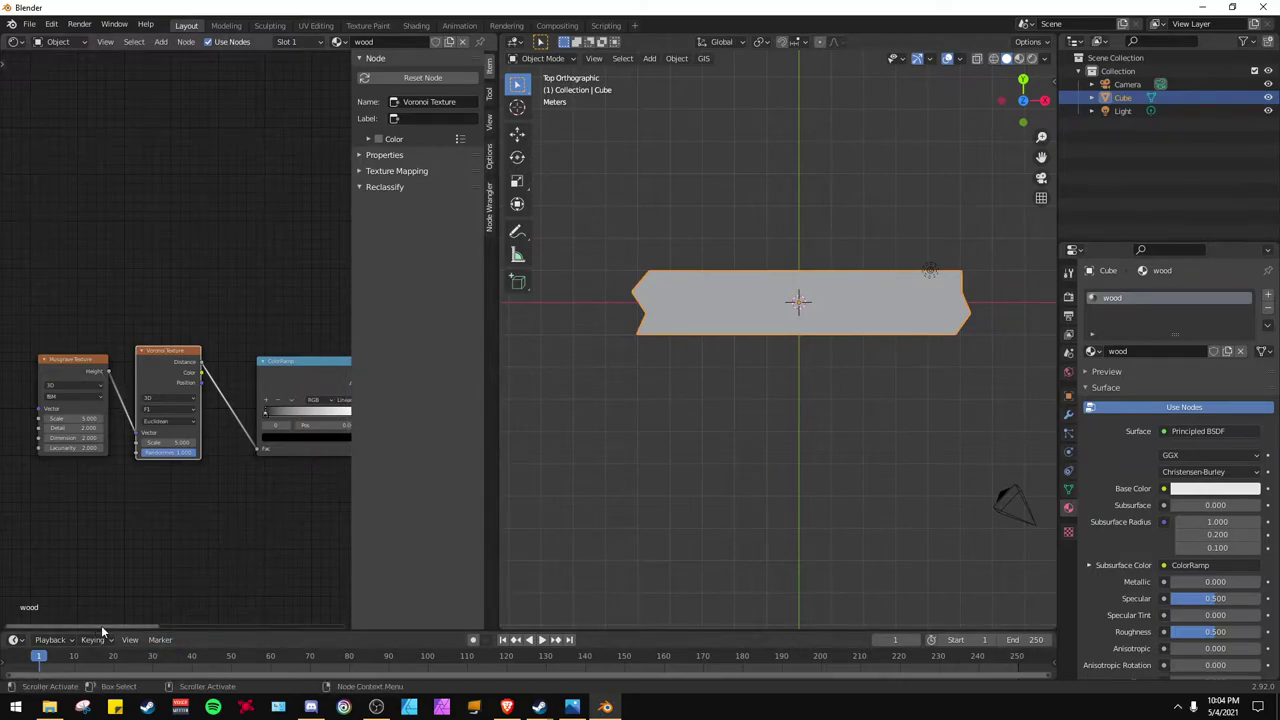
drag(101, 625, 235, 621)
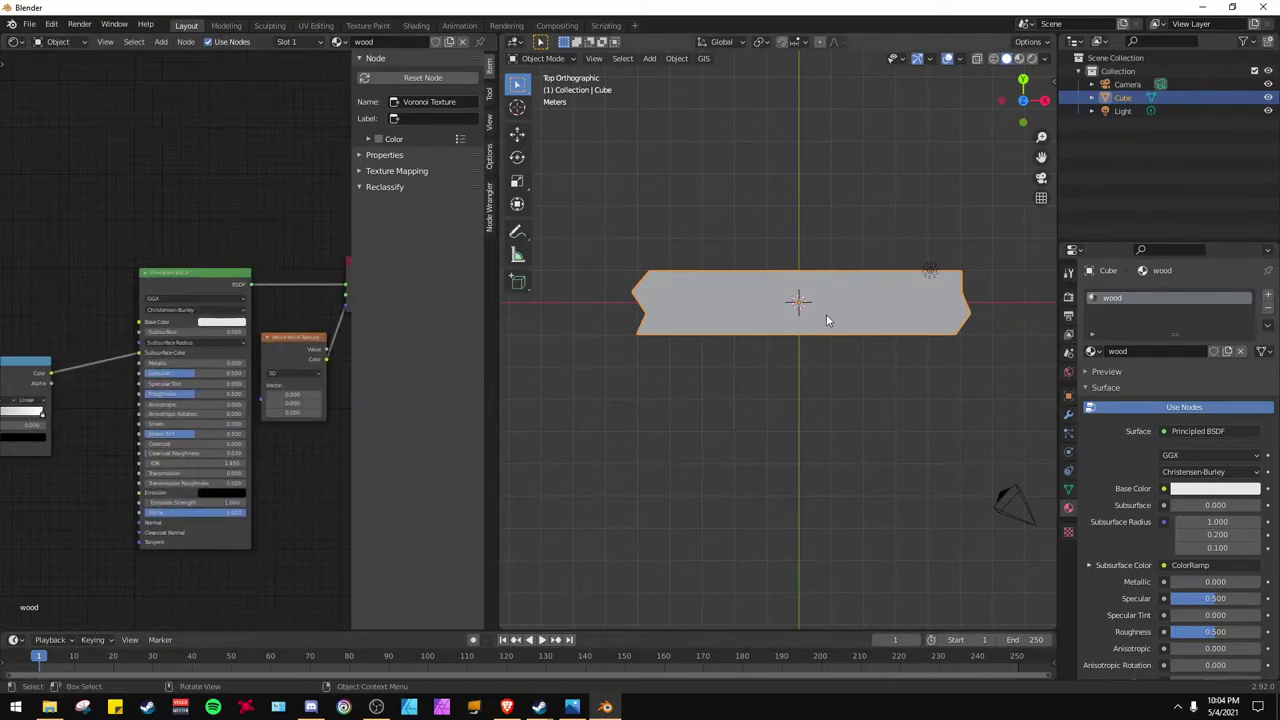
Step: In Material Preview, adjust the Principled BSDF Base Color to a light tan wood shade
click(1020, 60)
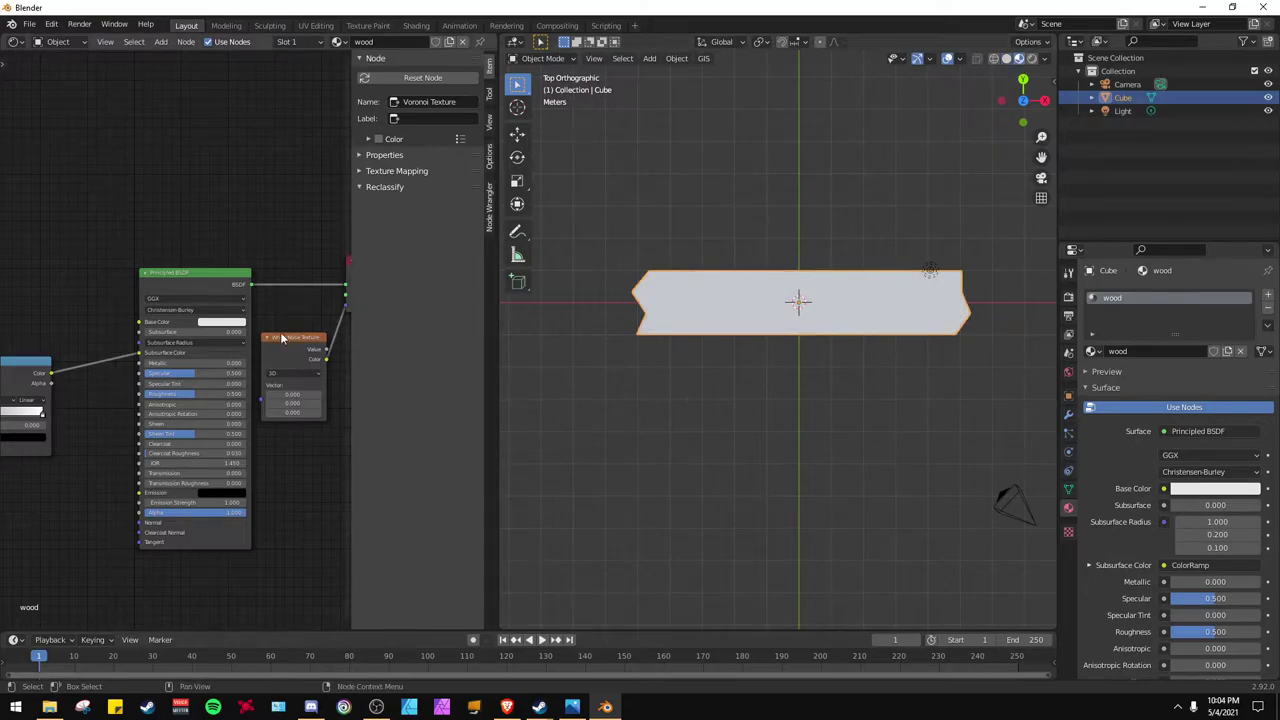
click(221, 322)
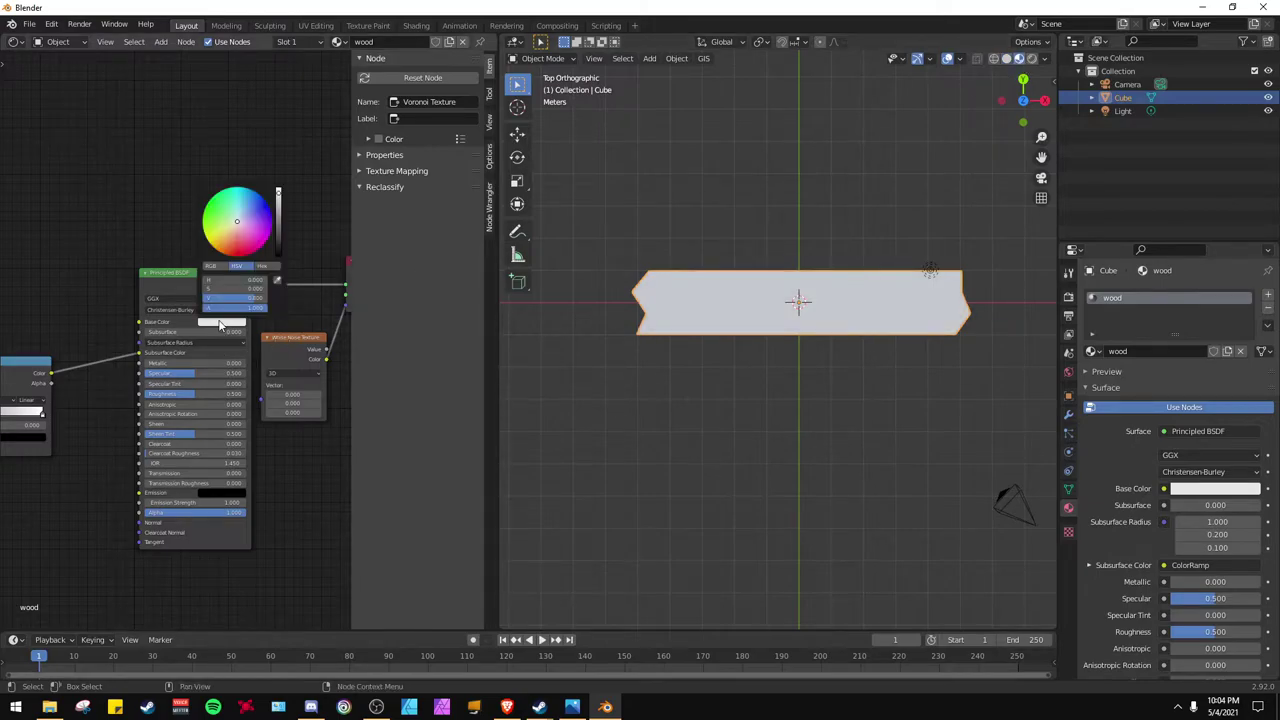
click(230, 228)
click(230, 231)
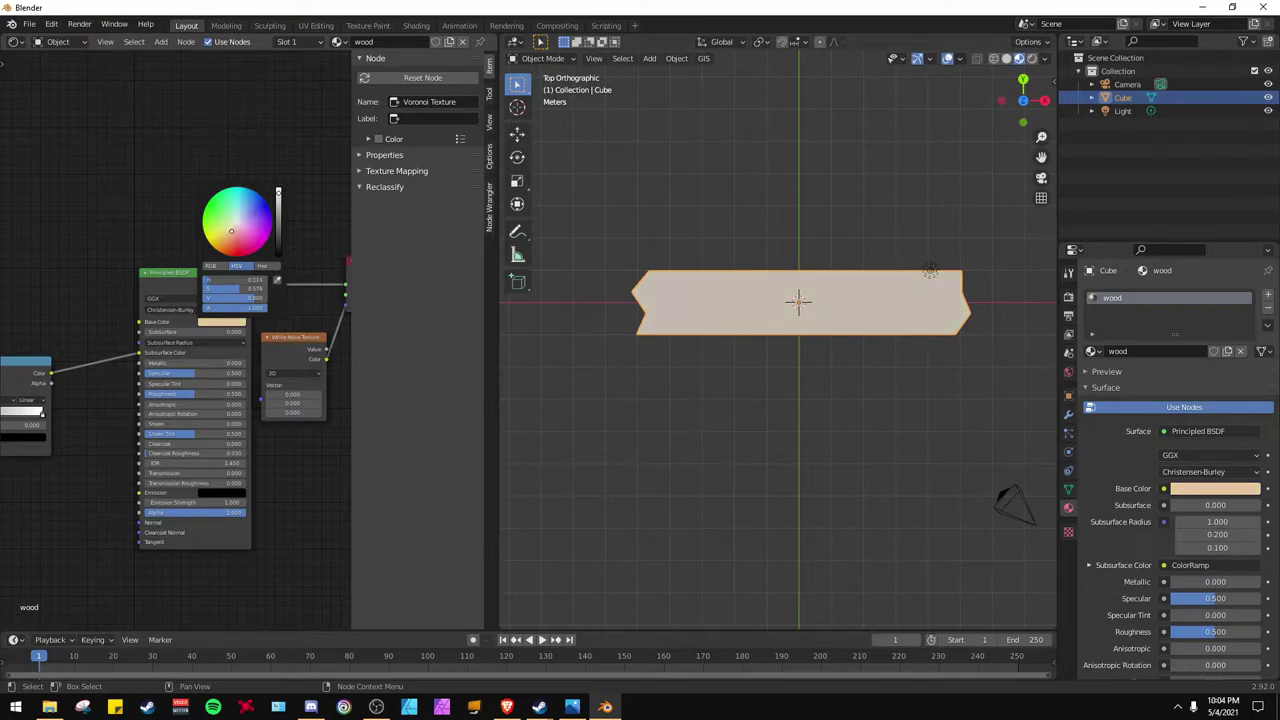
drag(231, 231, 225, 237)
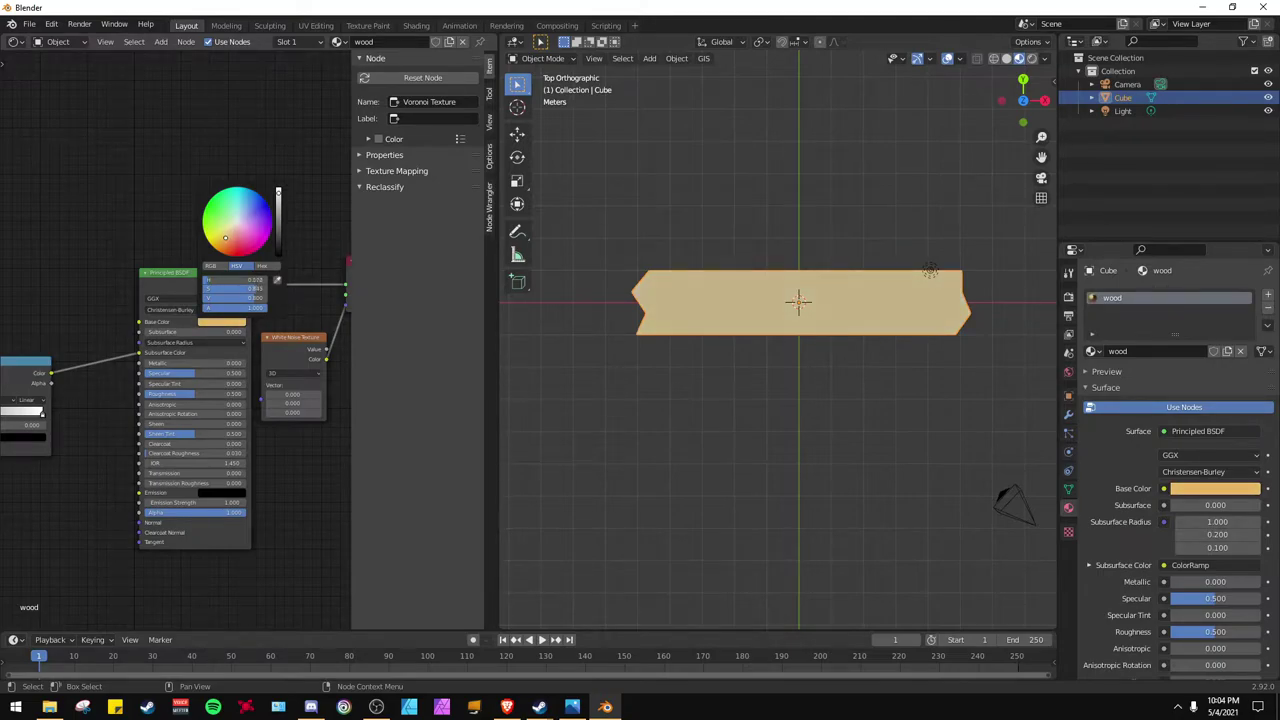
drag(225, 237, 226, 240)
click(279, 201)
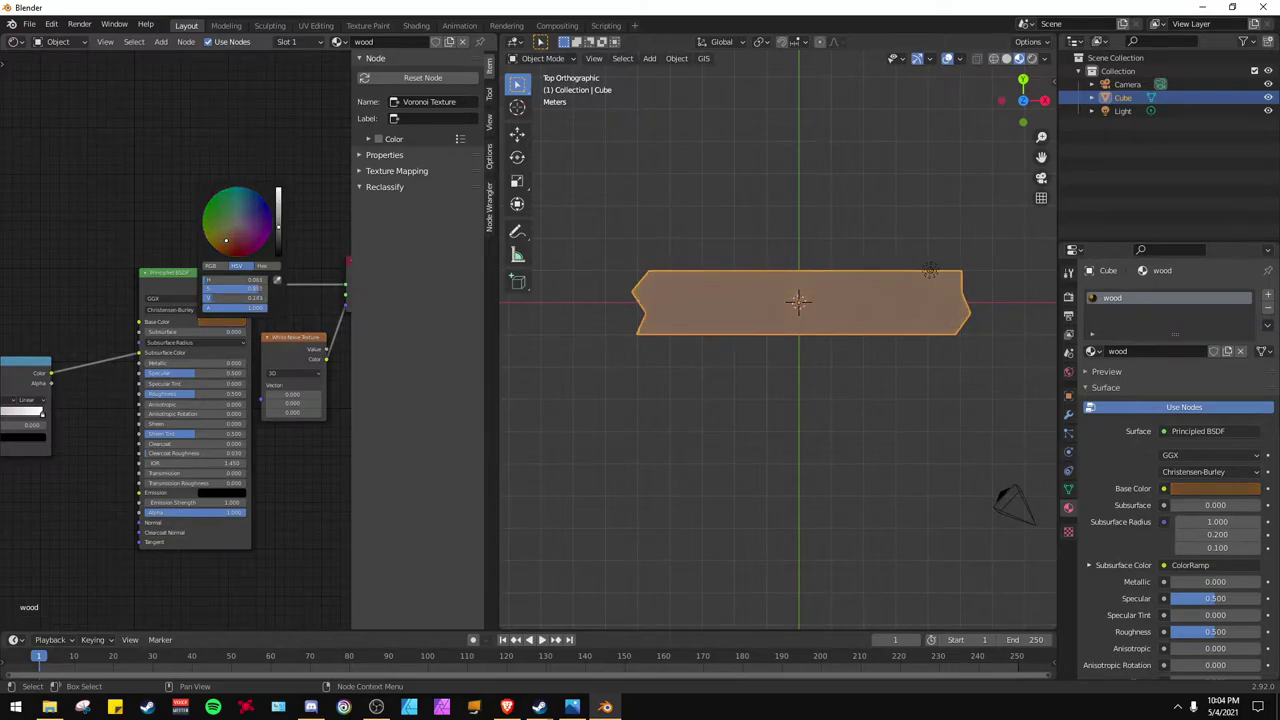
drag(279, 201, 279, 196)
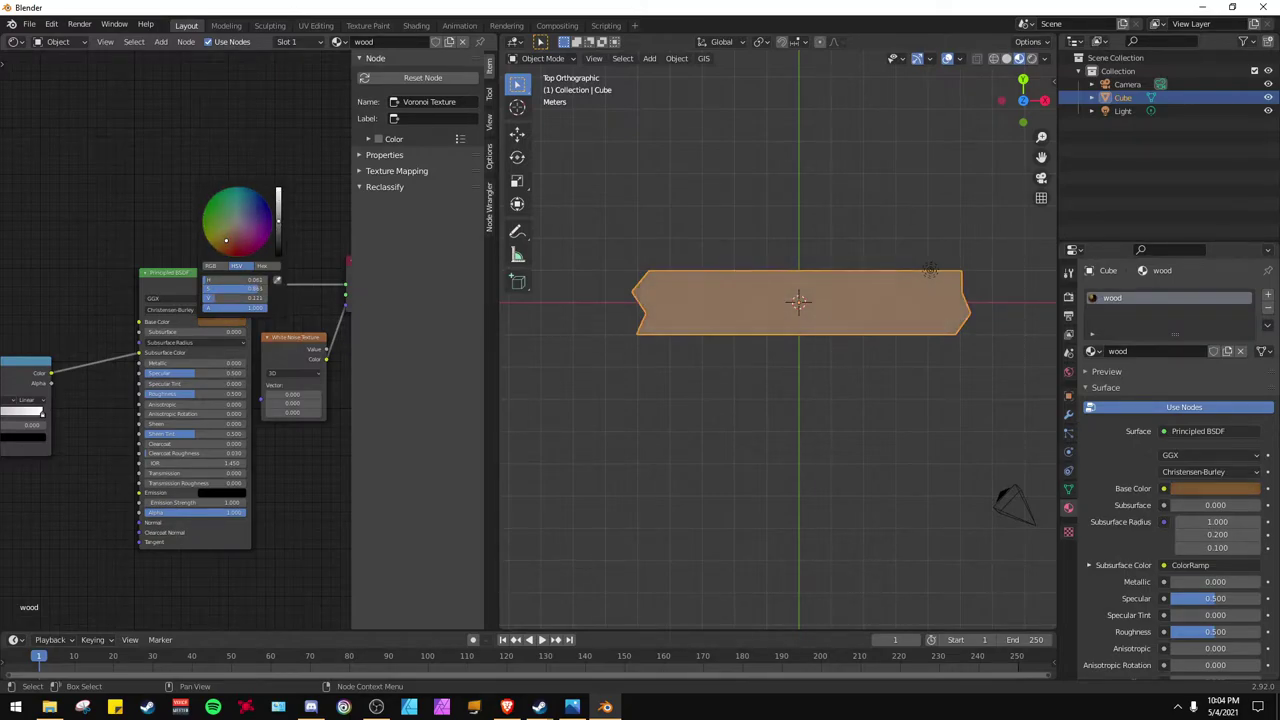
drag(229, 246, 225, 237)
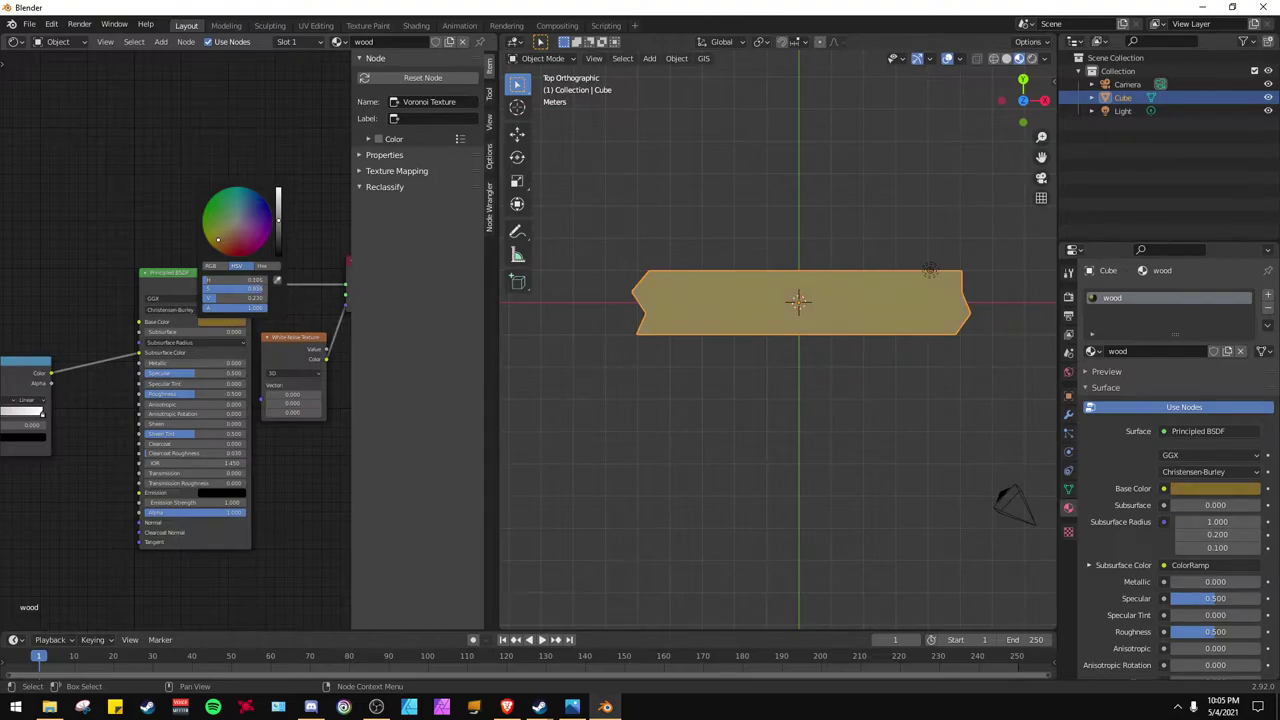
drag(214, 241, 214, 241)
drag(280, 228, 227, 235)
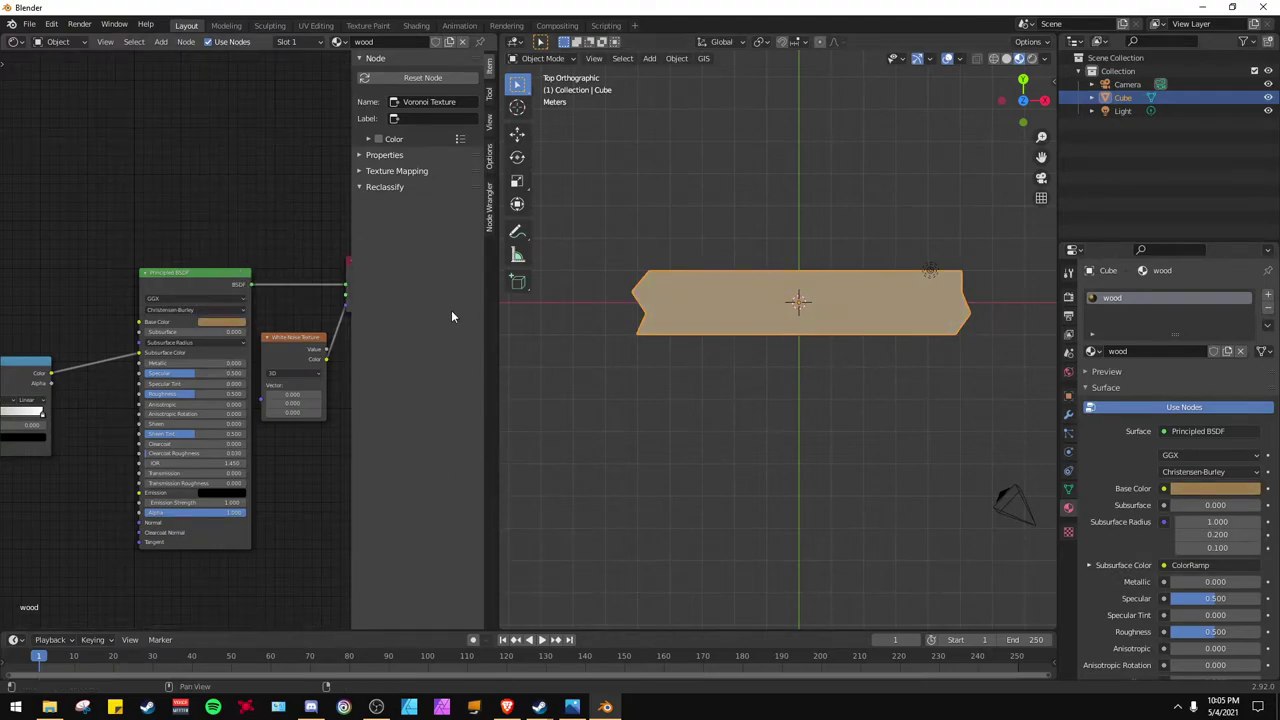
middle_drag(726, 377, 701, 297)
Step: Switch the viewport from front view to top view, then pan the node editor to the Voronoi and ColorRamp nodes
key(KP_1)
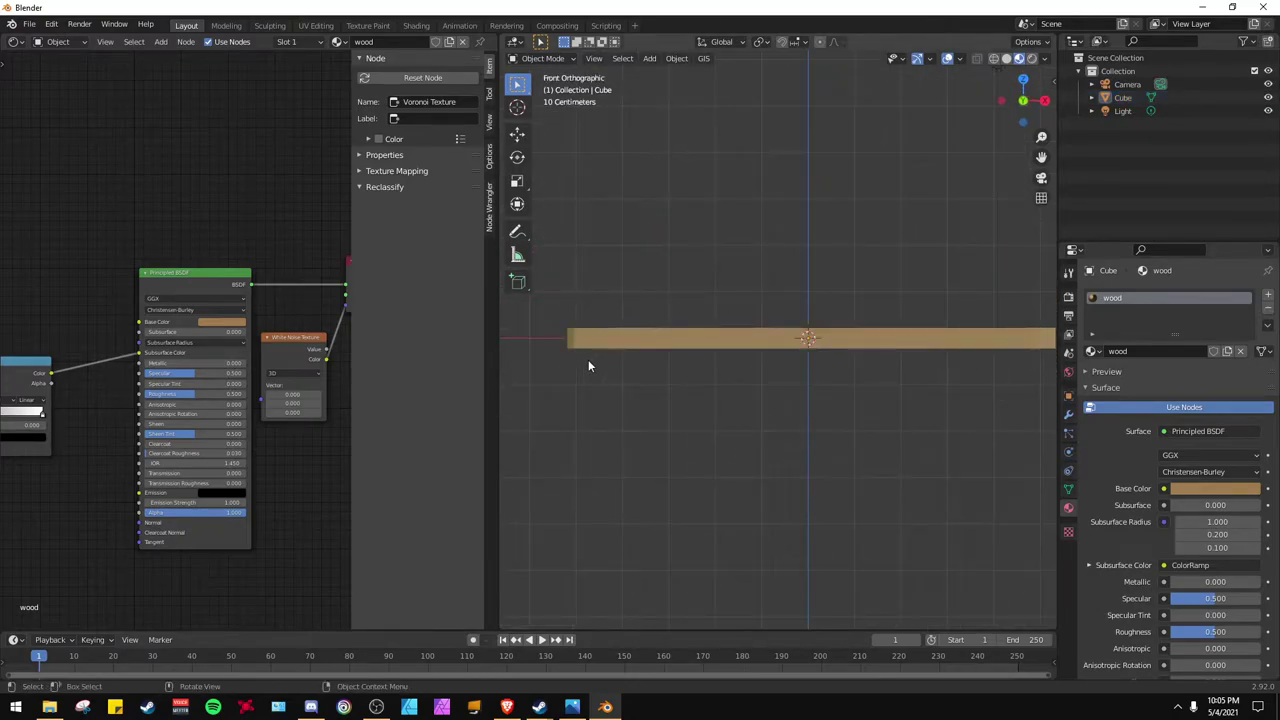
key(KP_7)
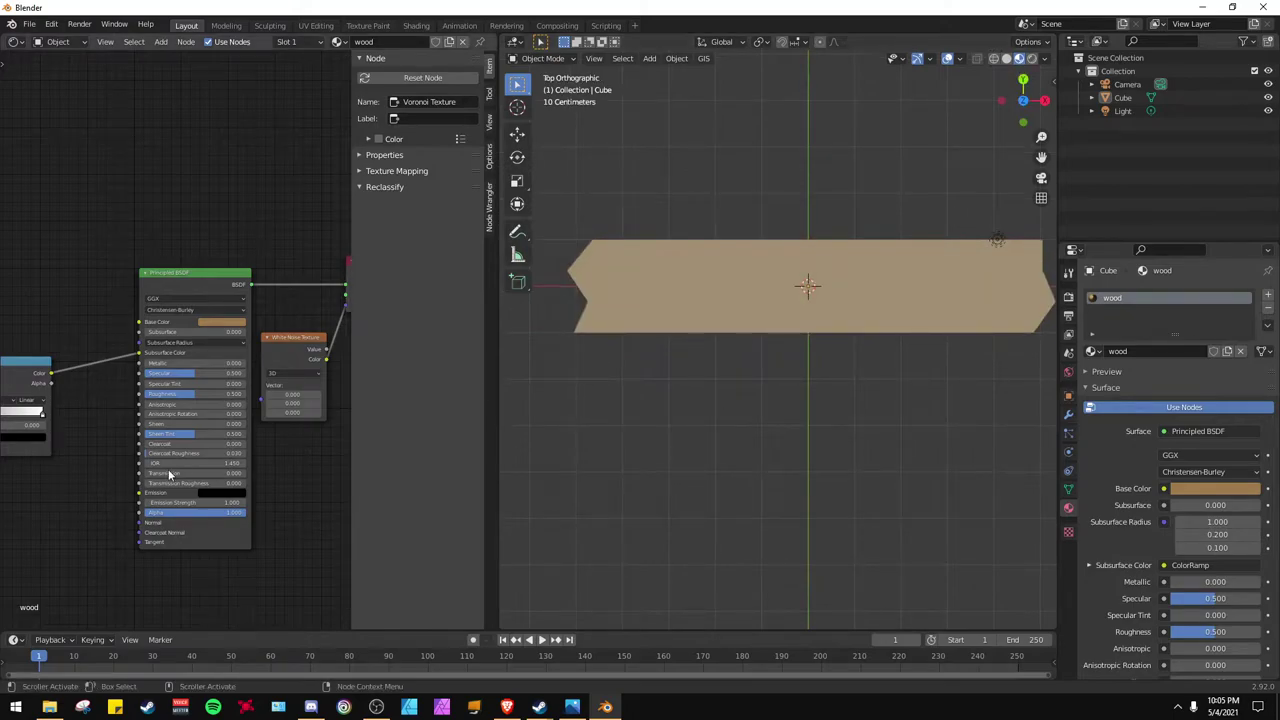
drag(286, 628, 195, 626)
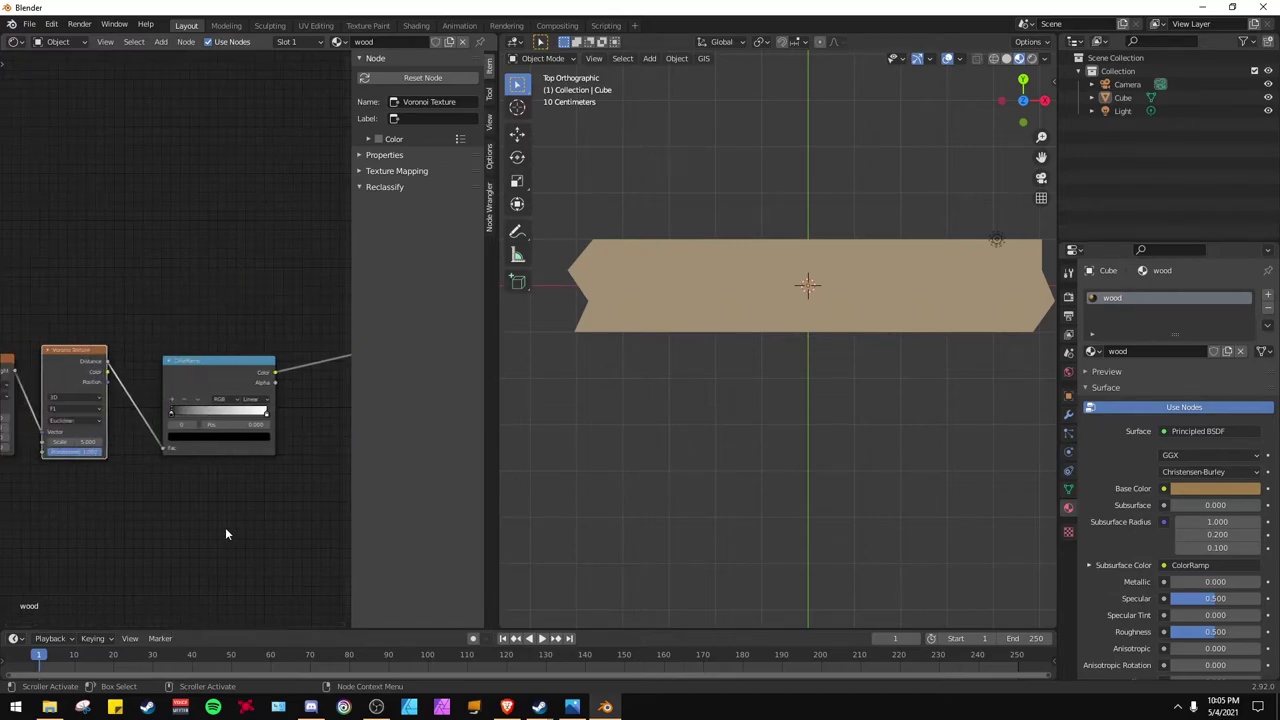
Step: Recolour the ColorRamp's dark stop to a near-black reddish brown
click(205, 436)
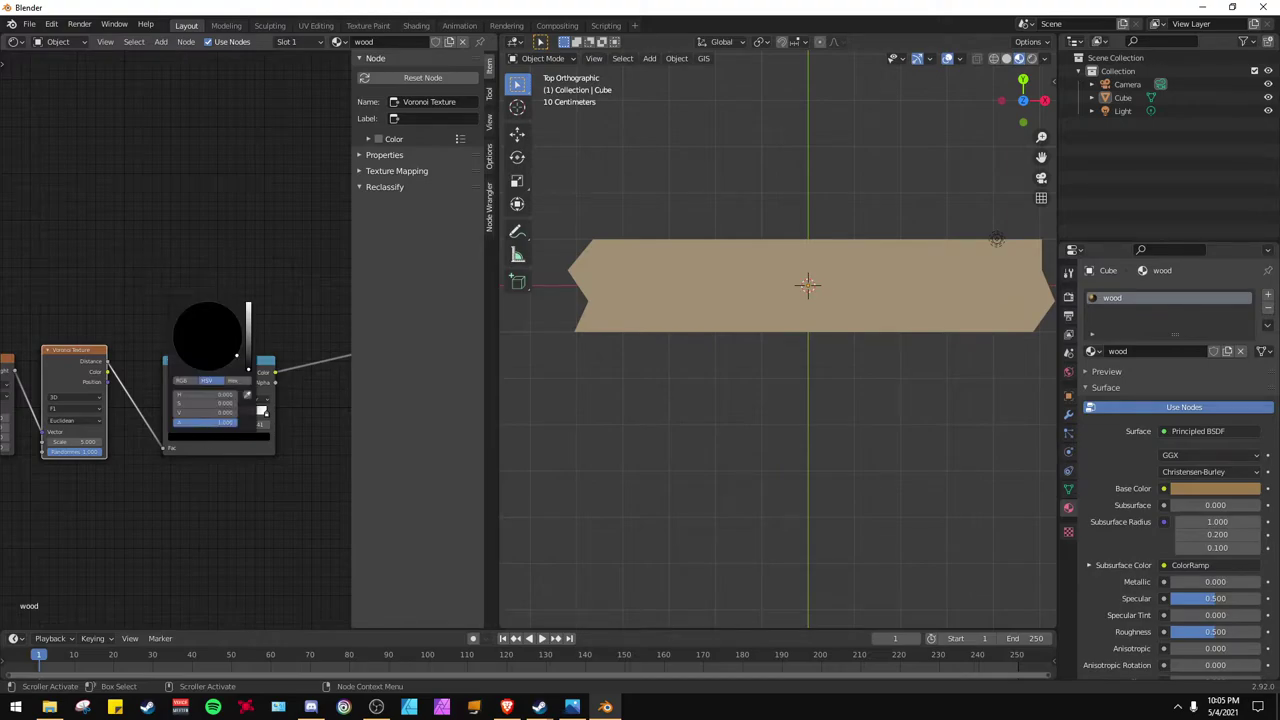
mouse_move(232, 357)
mouse_down()
mouse_move(246, 372)
mouse_move(249, 340)
mouse_move(188, 366)
mouse_up()
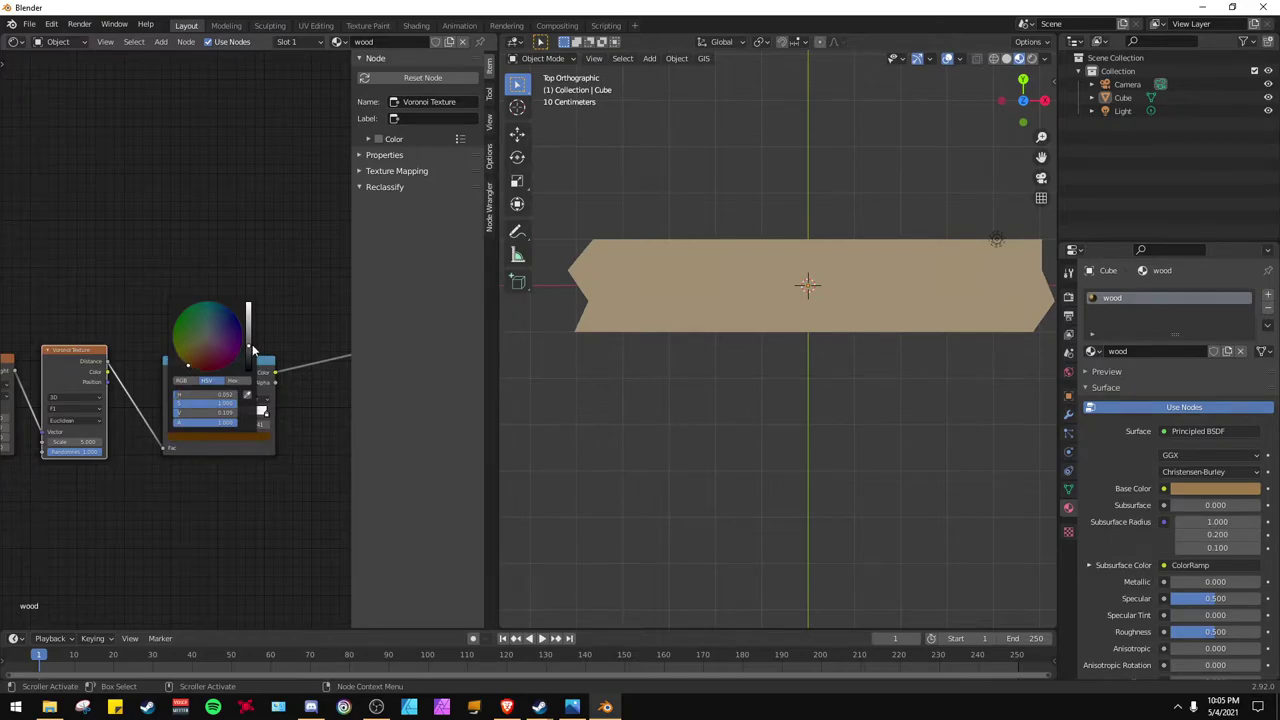
drag(249, 356, 249, 366)
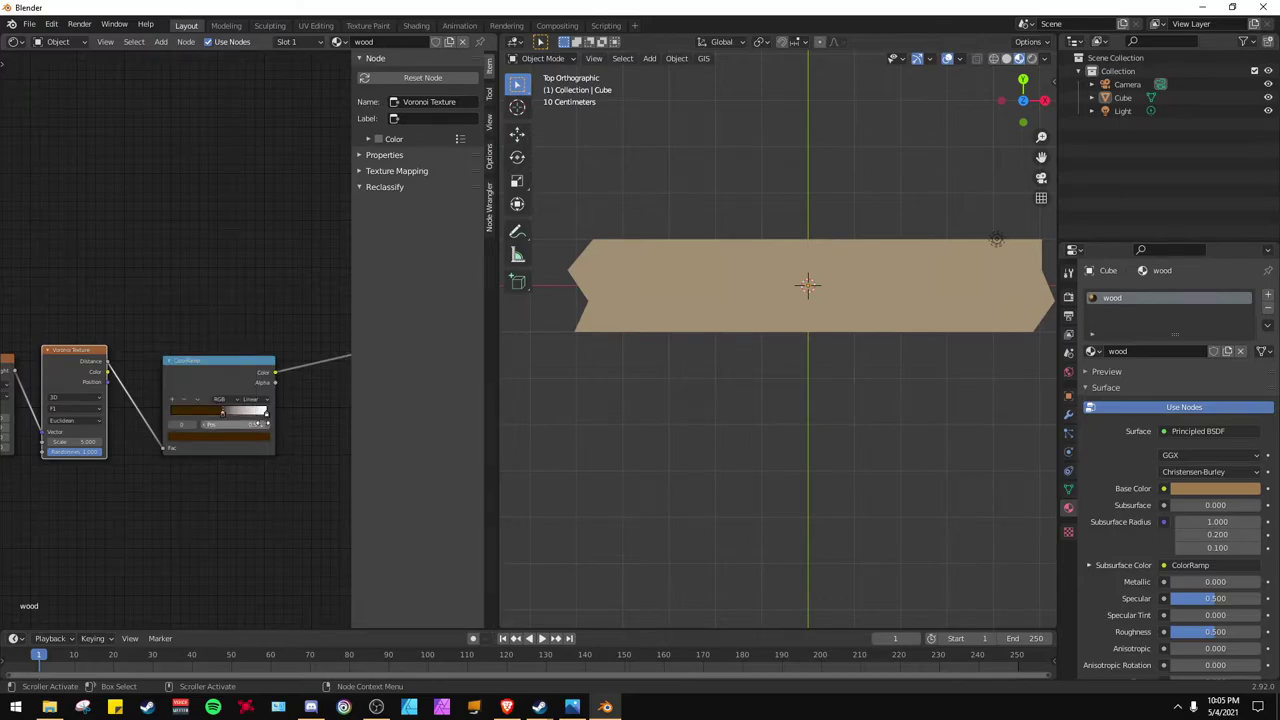
Step: Recolour the ColorRamp's white stop at position 1.000 to a medium reddish brown
click(264, 415)
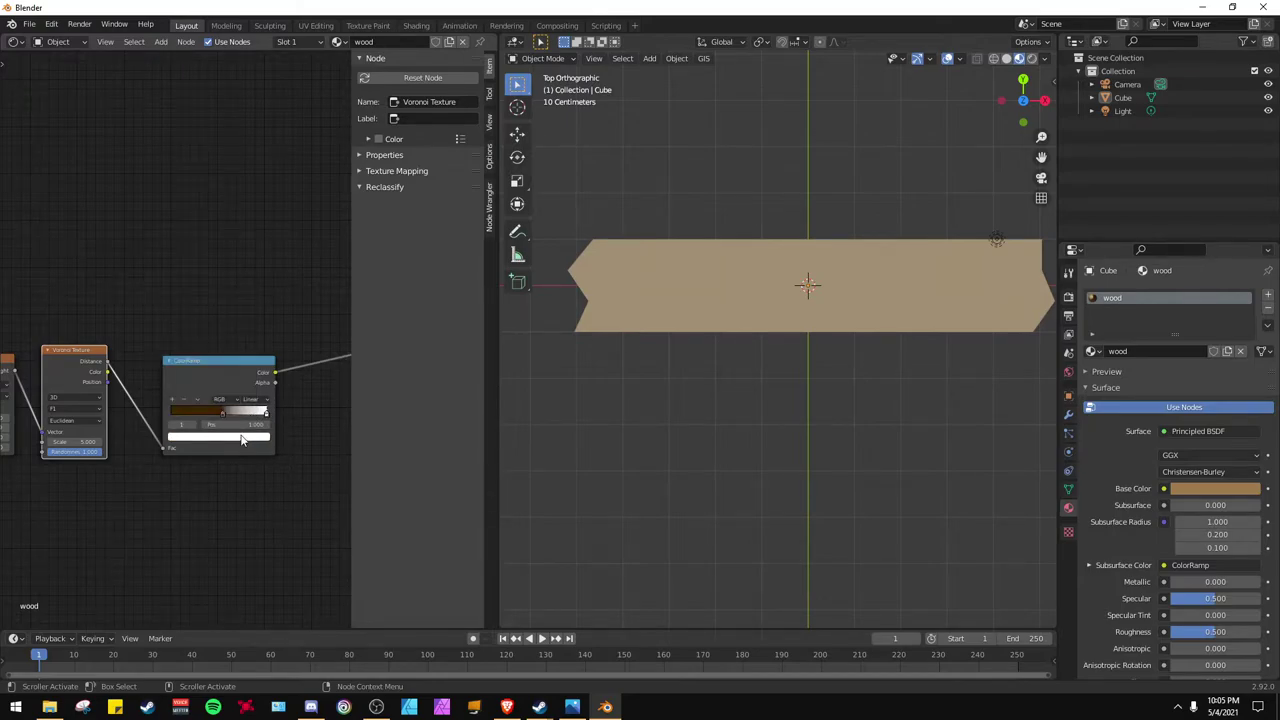
click(241, 438)
drag(215, 352, 203, 354)
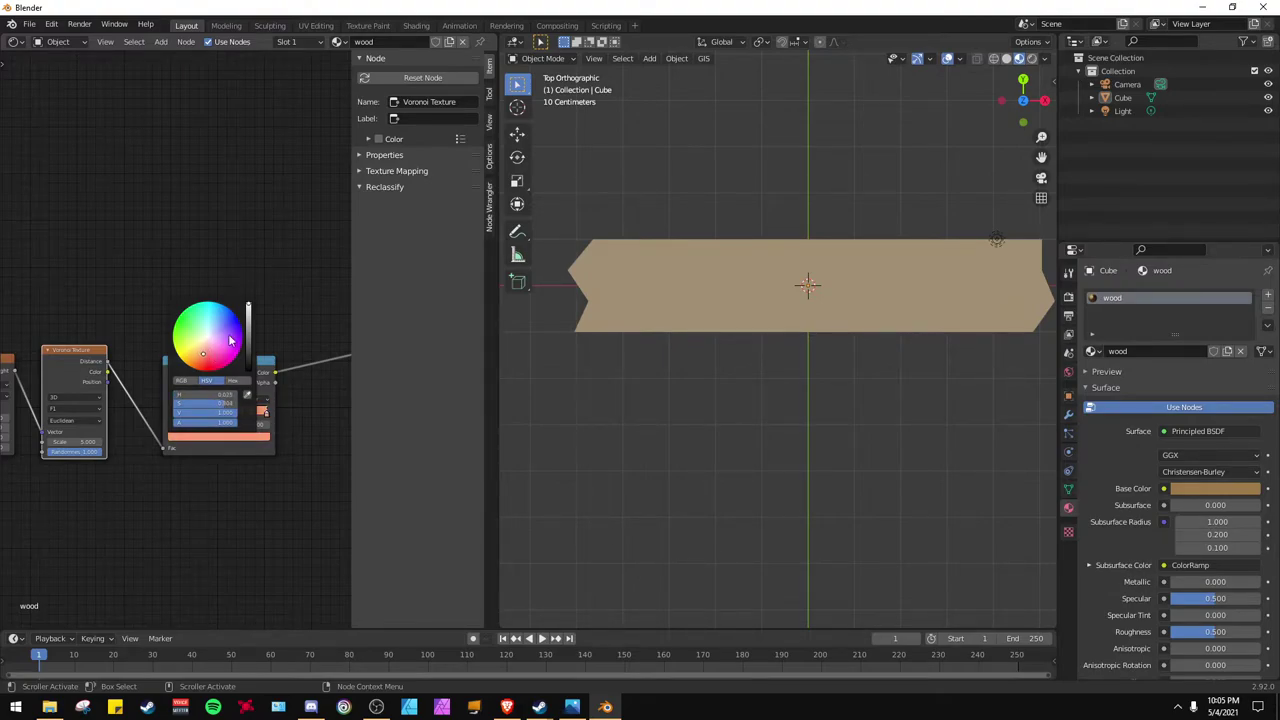
drag(249, 312, 248, 322)
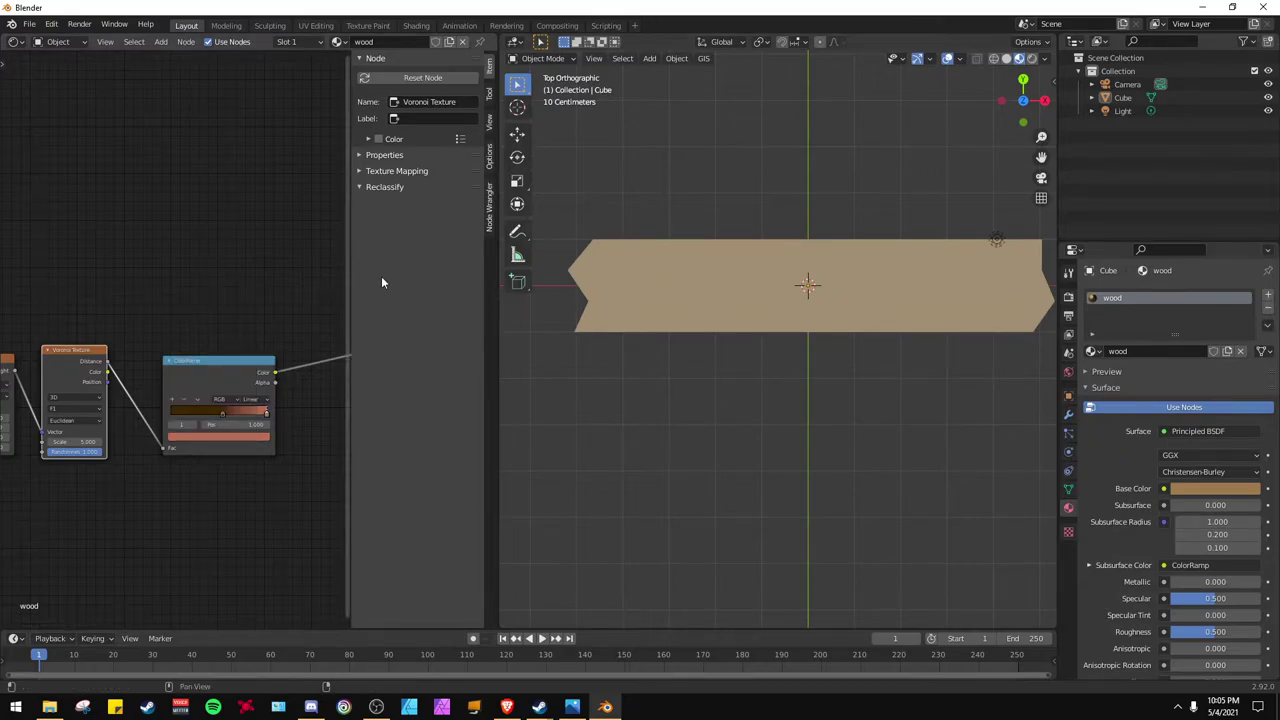
Step: Change the Voronoi Texture feature from F1 to Distance to Edge
click(96, 410)
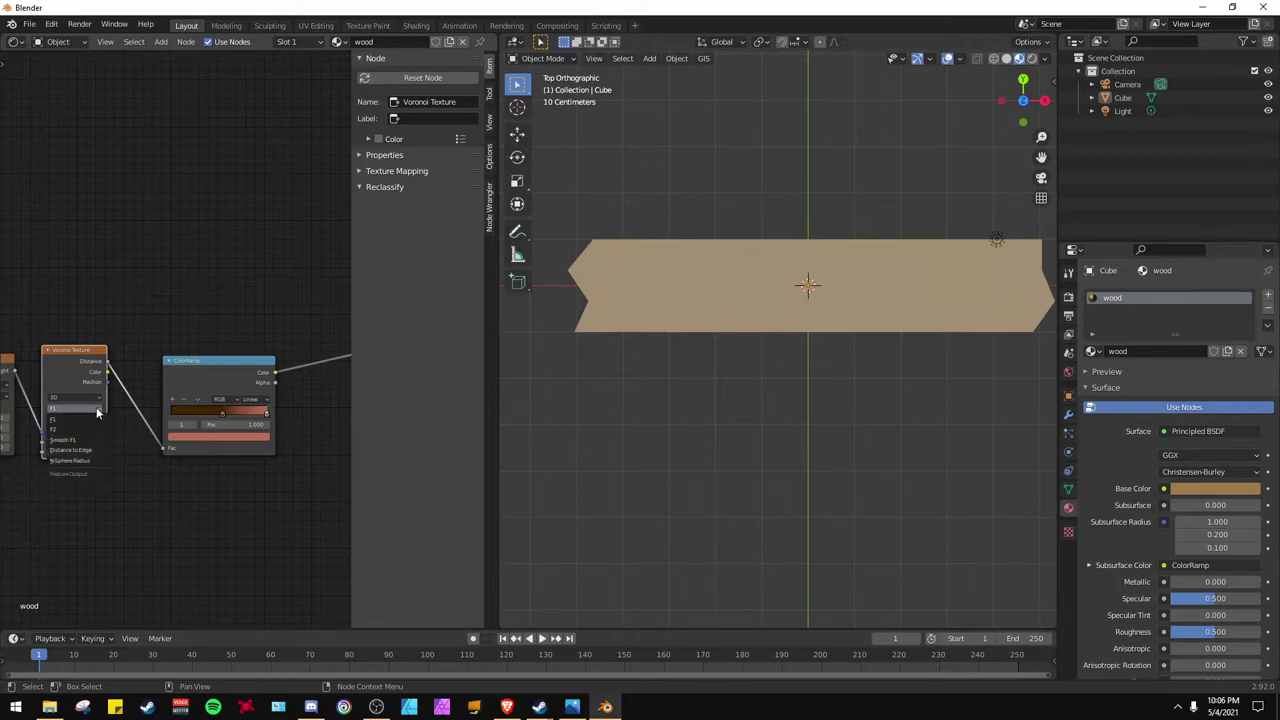
click(88, 422)
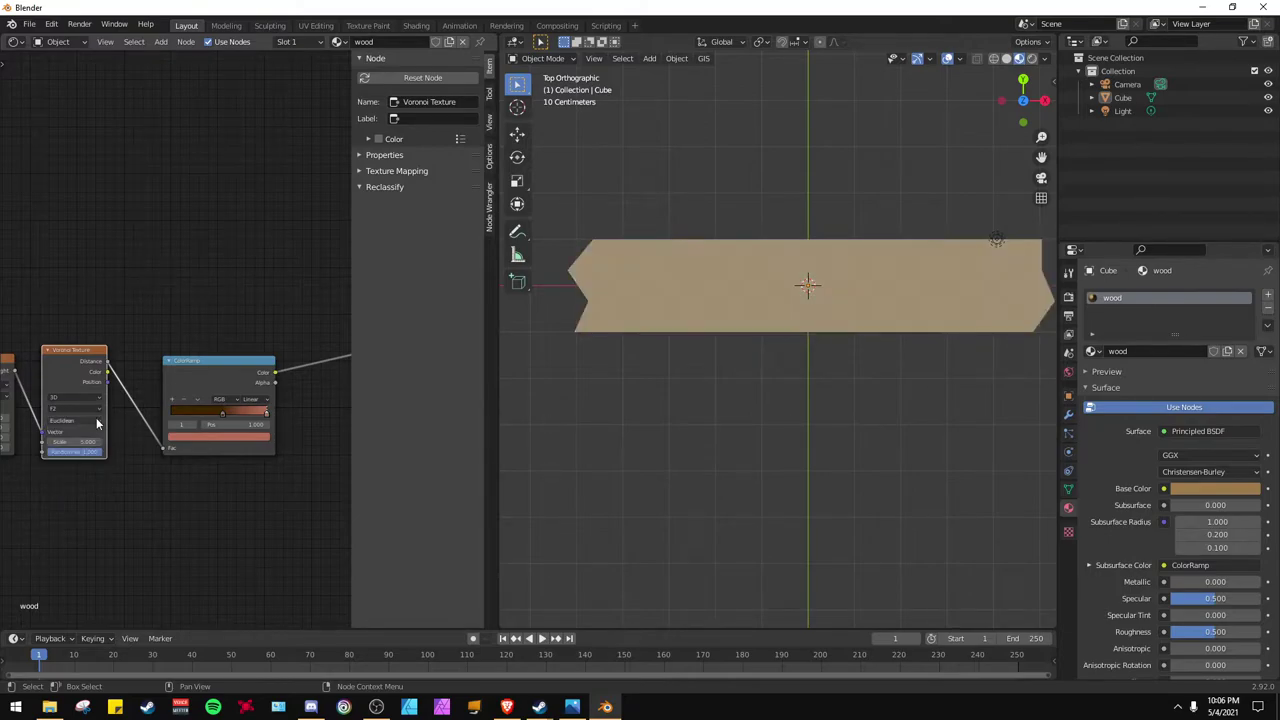
click(90, 409)
click(88, 453)
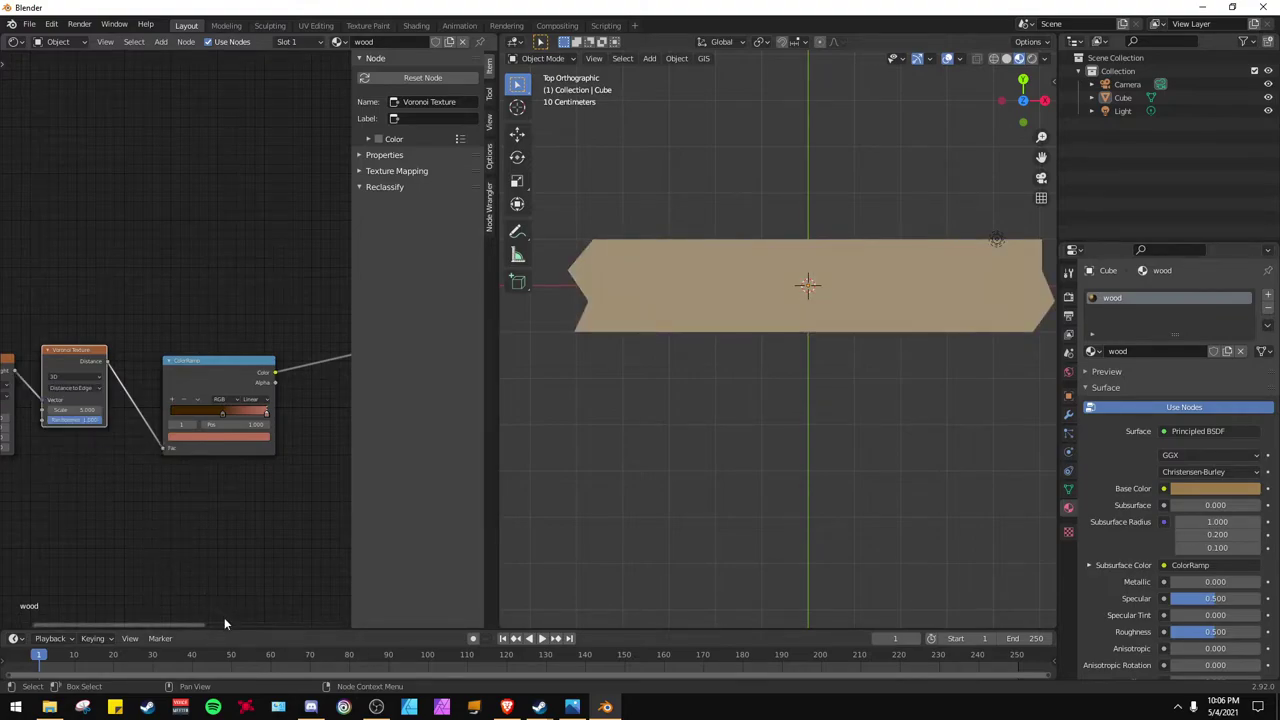
Step: Enter 5.0 in the Musgrave Texture's Scale field
ctrl+scroll(211, 477, up, 3)
click(125, 417)
text(5.0)
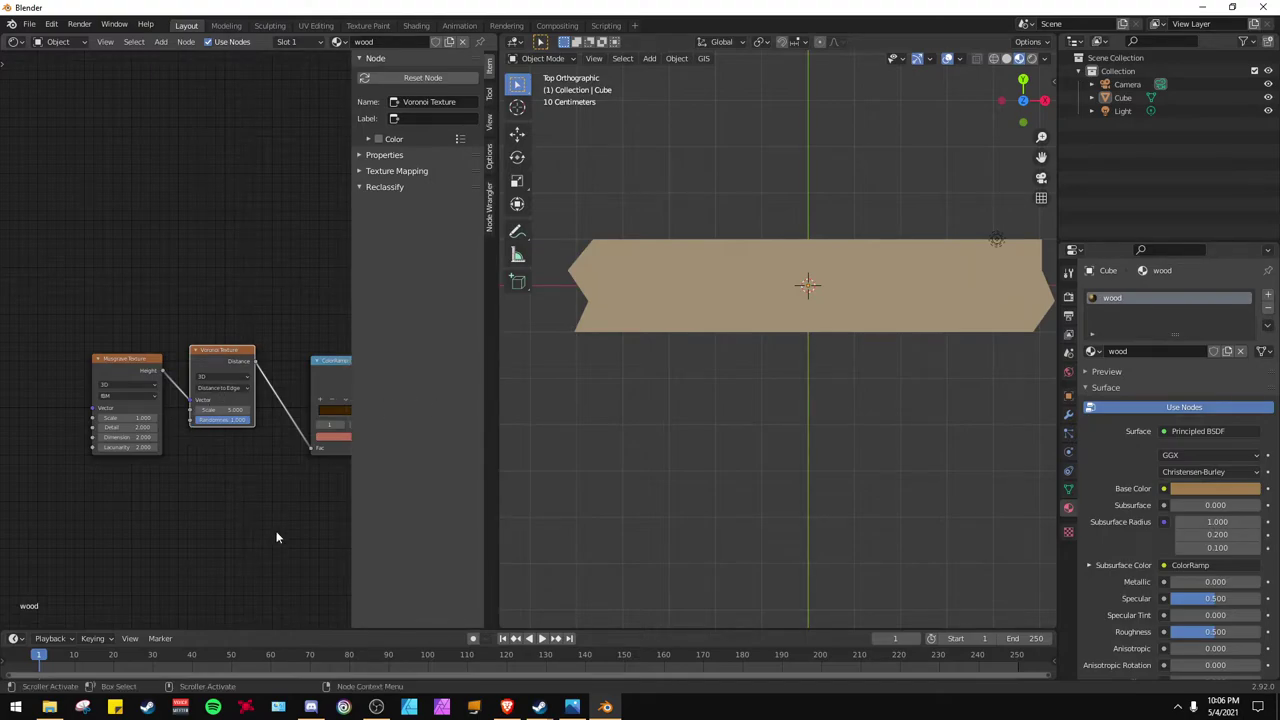
Step: Set the Musgrave Texture's Lacunarity and Detail each to 1
click(125, 448)
key(Return)
drag(145, 437, 196, 442)
click(153, 450)
text(1)
key(Return)
click(152, 431)
text(1)
key(Return)
Step: Set the Voronoi Texture Scale to 18 and pan the node view across
click(236, 409)
text(18)
key(Return)
drag(111, 625, 336, 631)
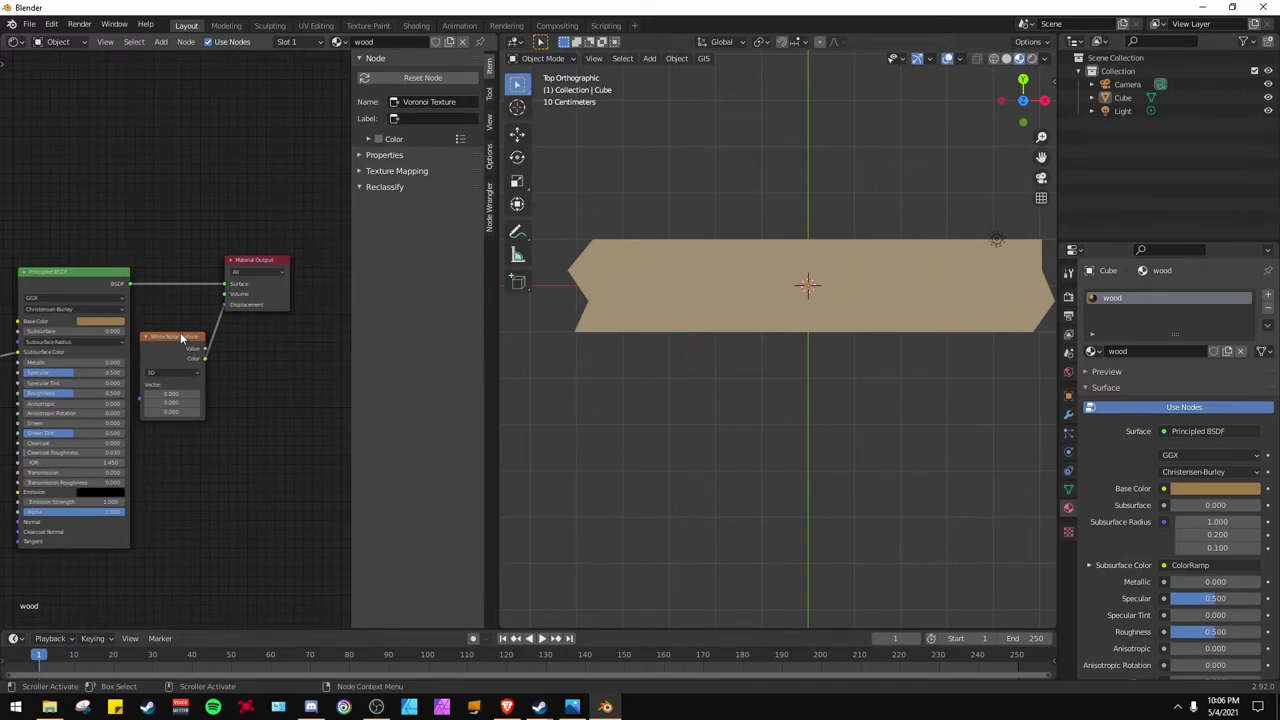
Step: Move the White Noise Texture and Material Output nodes to make room
mouse_move(180, 337)
mouse_down()
mouse_move(195, 338)
mouse_move(168, 346)
mouse_up()
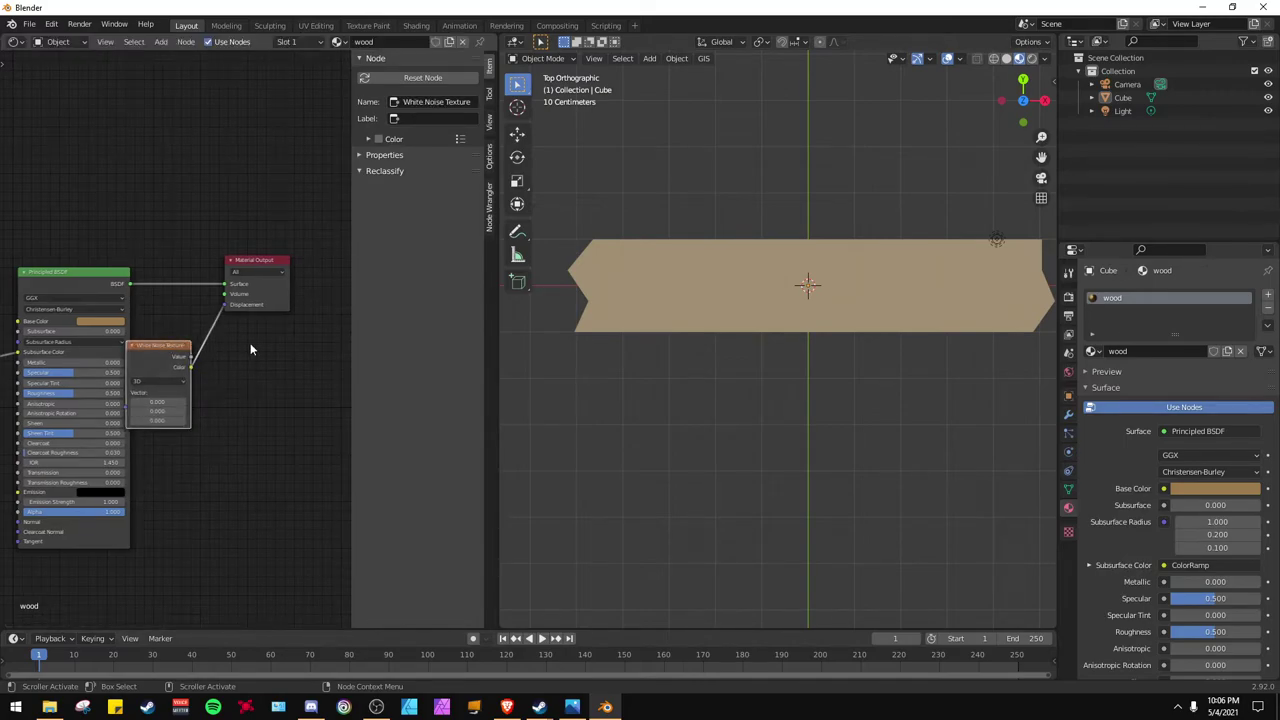
drag(274, 268, 326, 262)
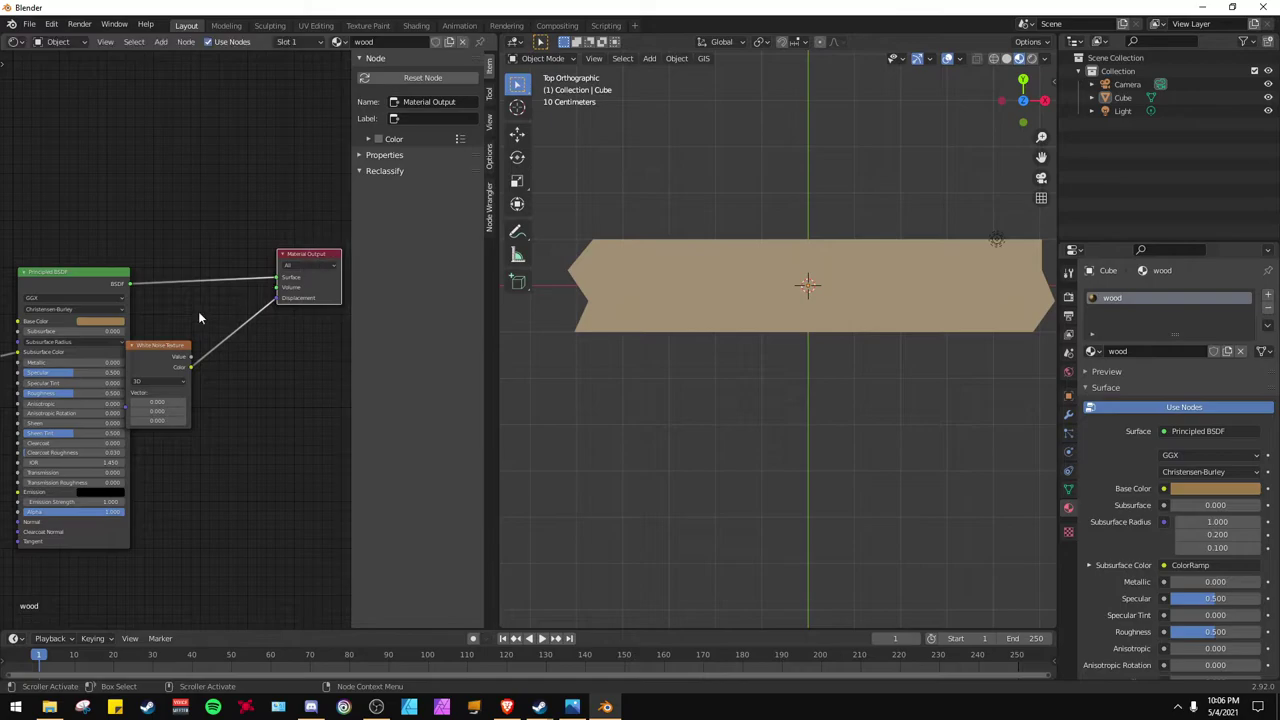
drag(178, 346, 224, 342)
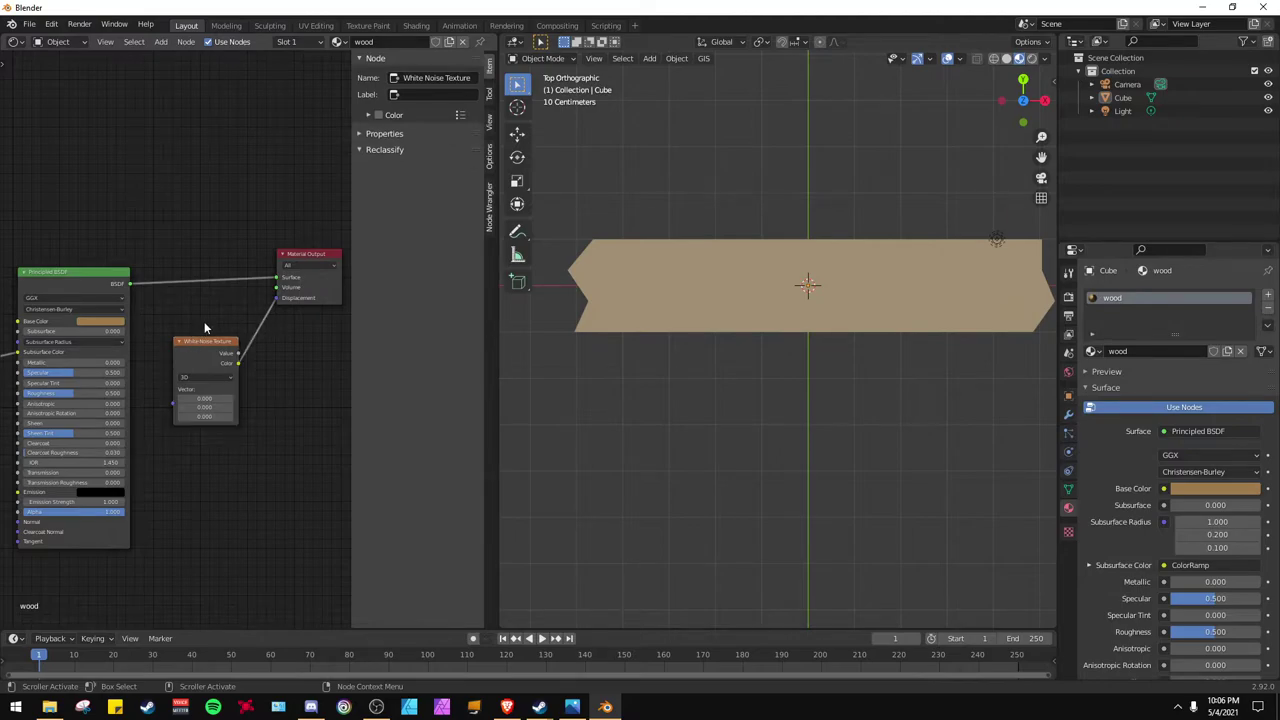
Step: Replace the White Noise node with a Noise Texture wired into Material Output Displacement
key(x)
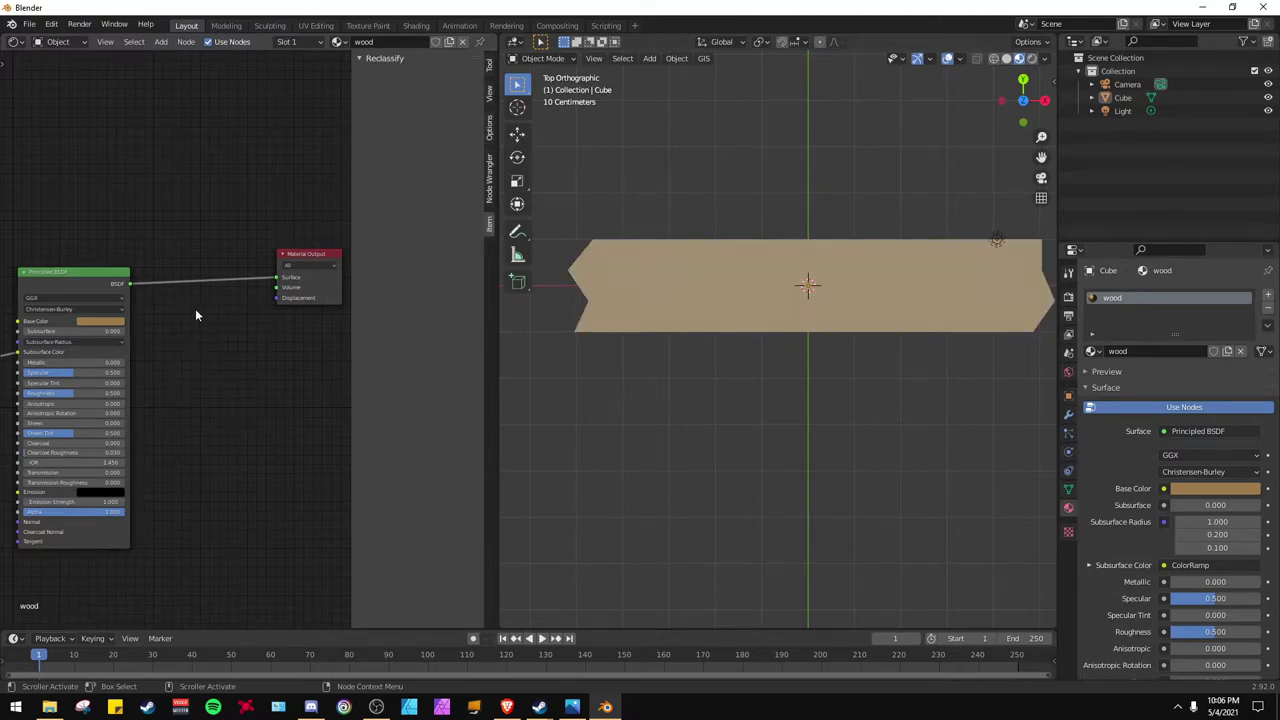
key(shift+a)
click(215, 326)
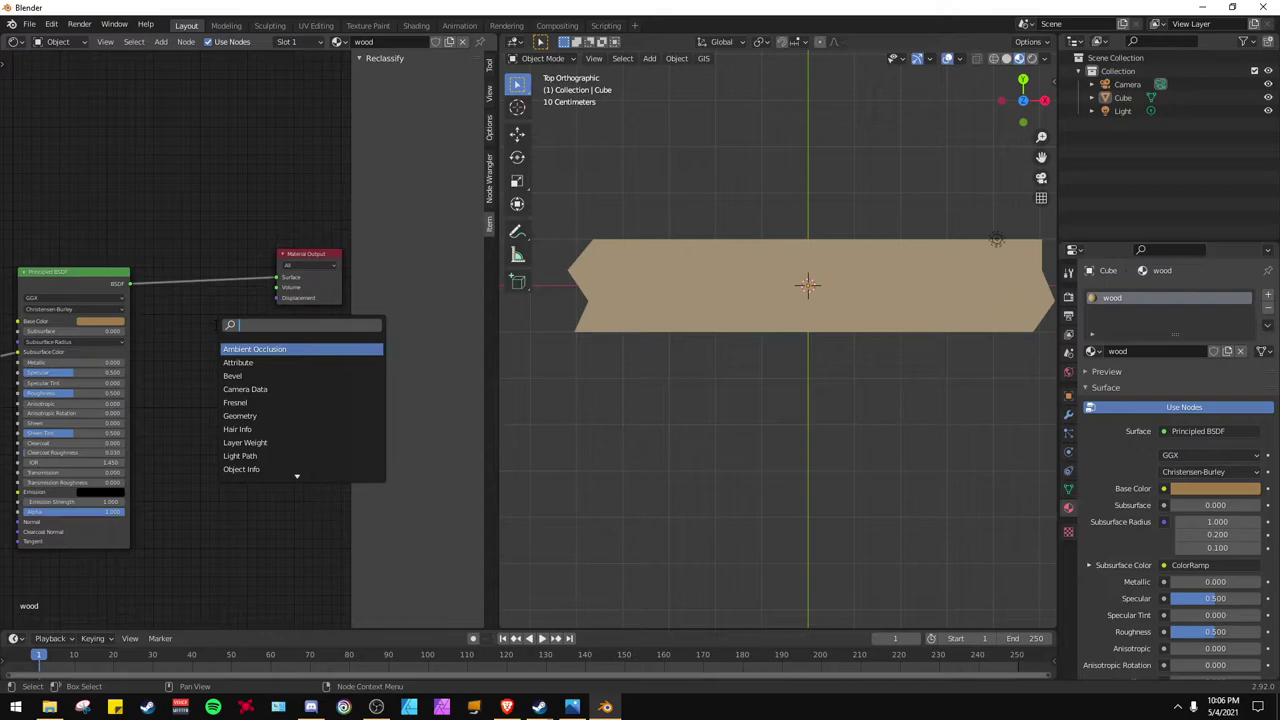
text(noise)
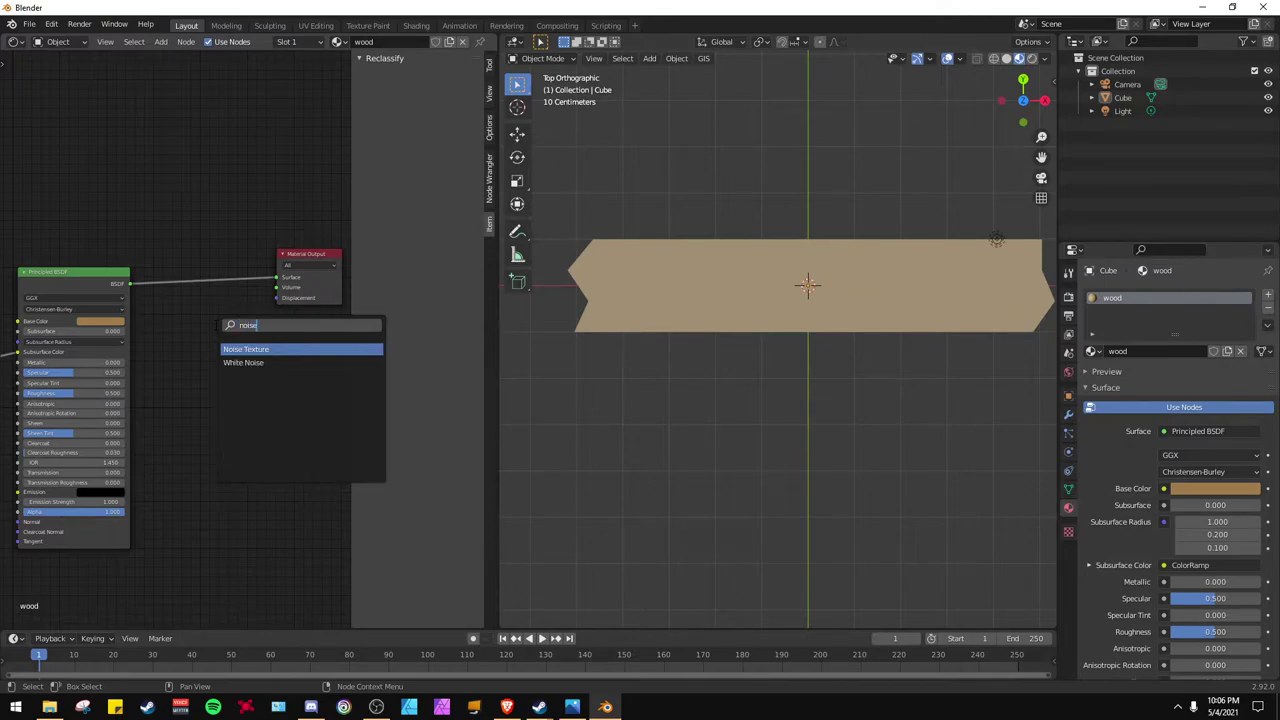
key(Return)
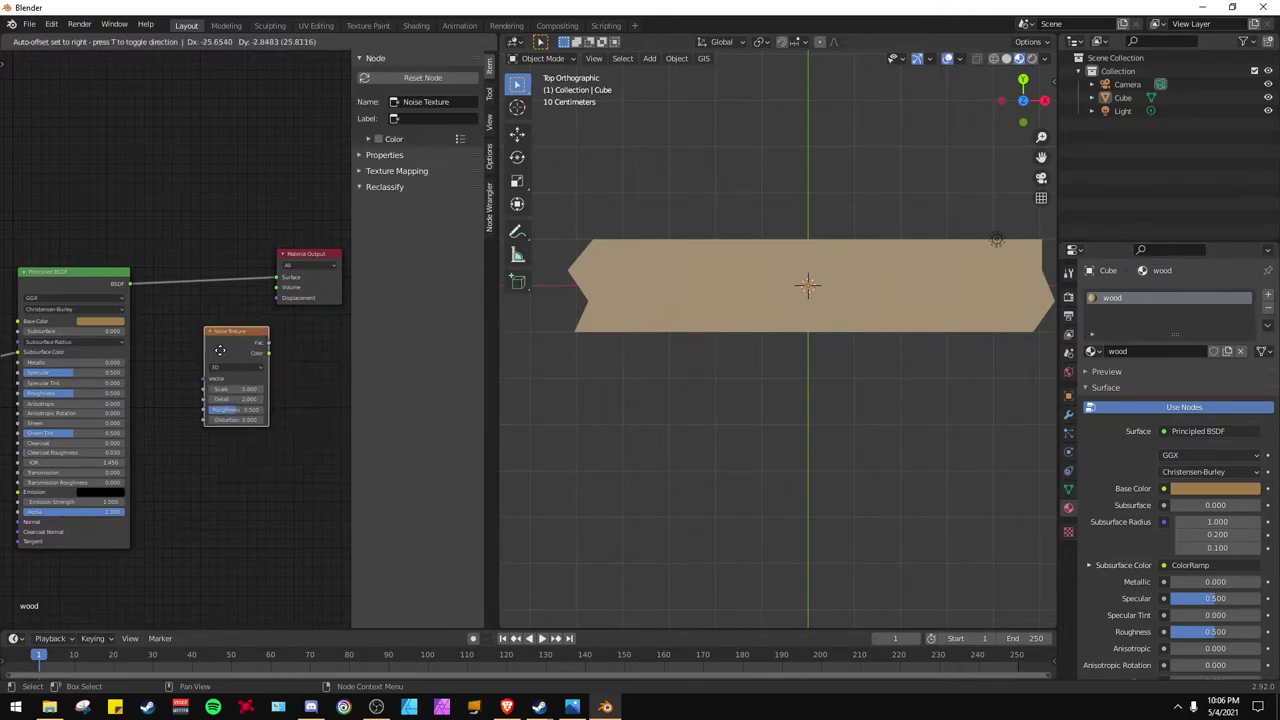
click(242, 332)
drag(242, 333, 277, 297)
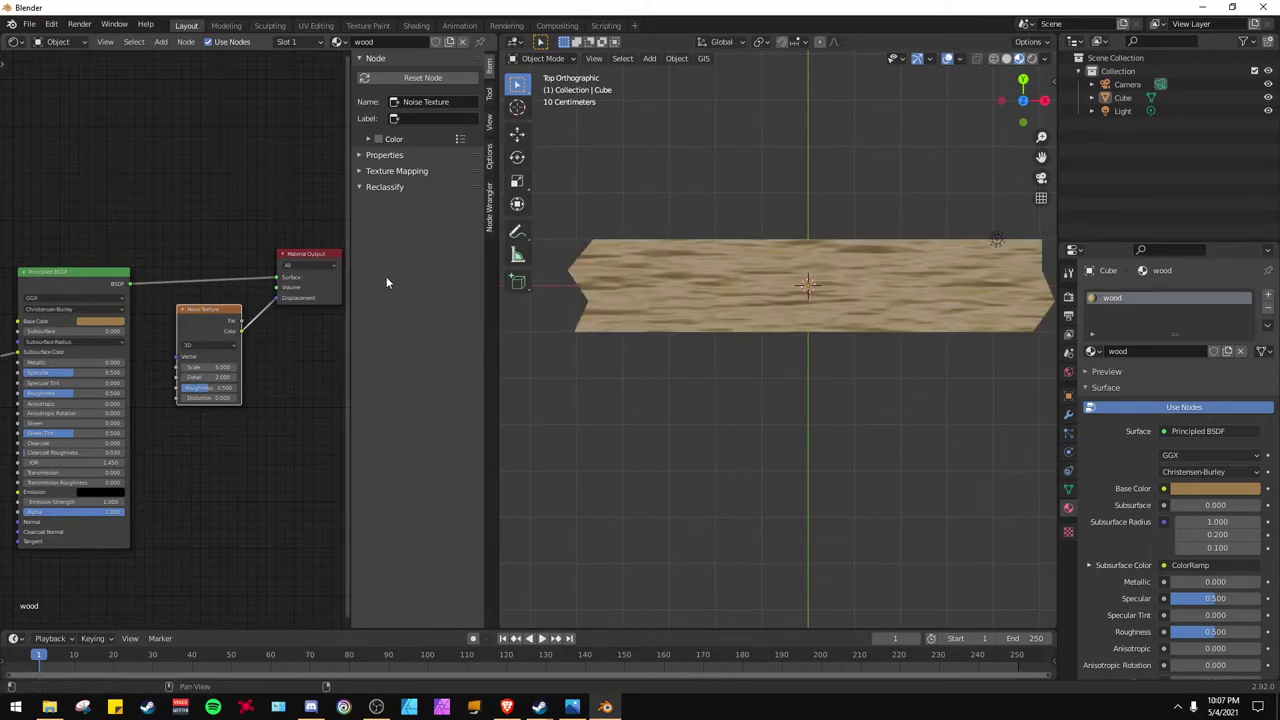
Step: Set the Noise Texture Detail to 16 and orbit to see the plank in perspective
click(220, 376)
key(Return)
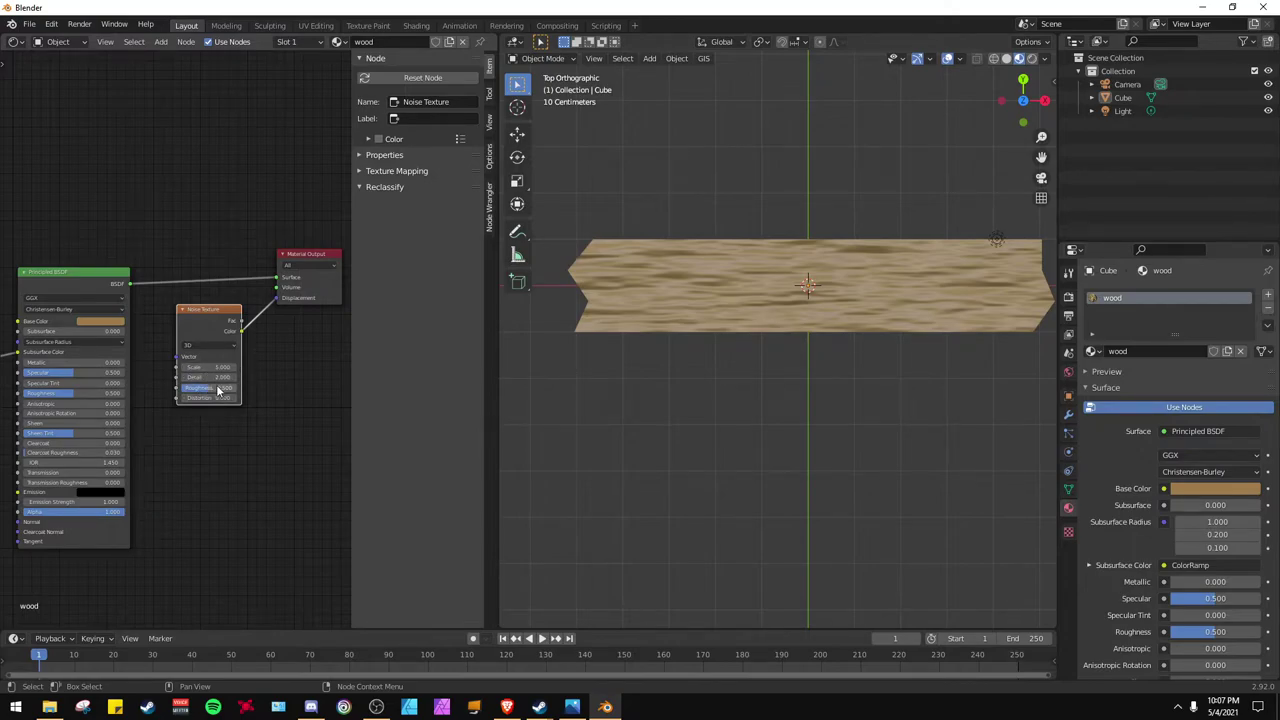
click(210, 377)
key(Return)
scroll(657, 336, up, 3)
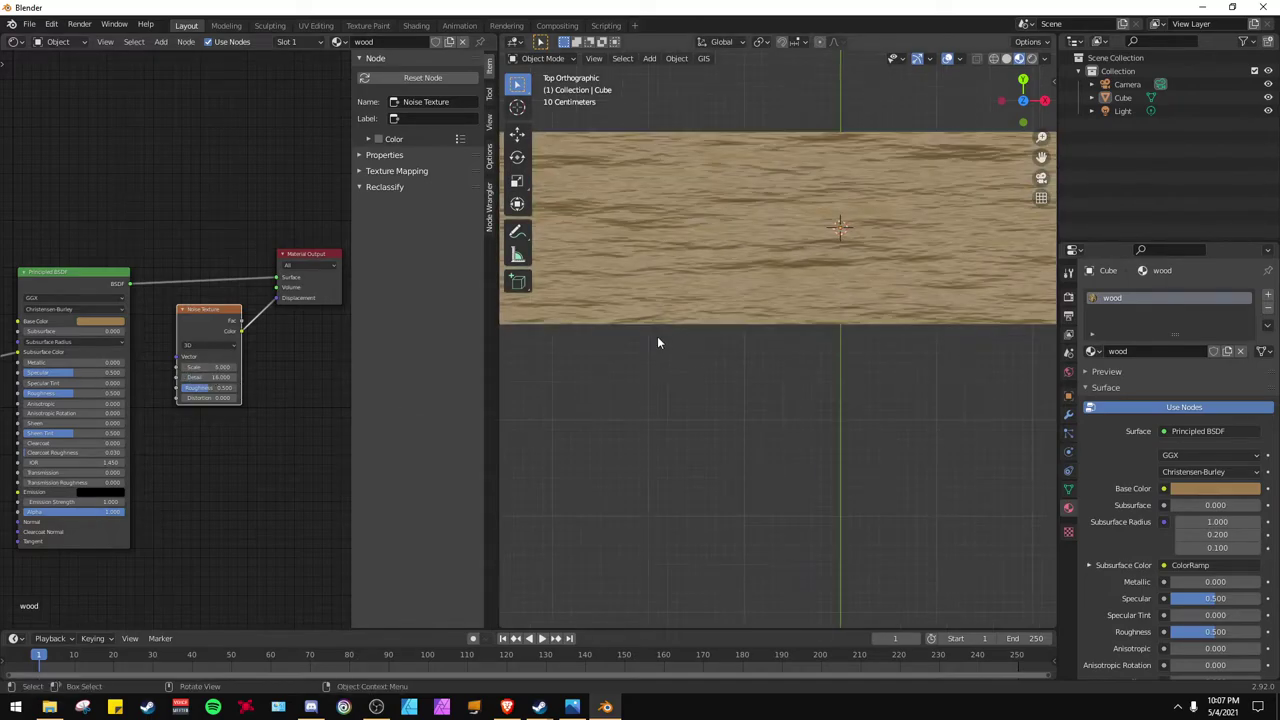
scroll(660, 332, down, 1)
mouse_move(660, 332)
middle_down()
mouse_move(836, 196)
mouse_move(756, 290)
mouse_move(658, 350)
mouse_move(672, 334)
middle_up()
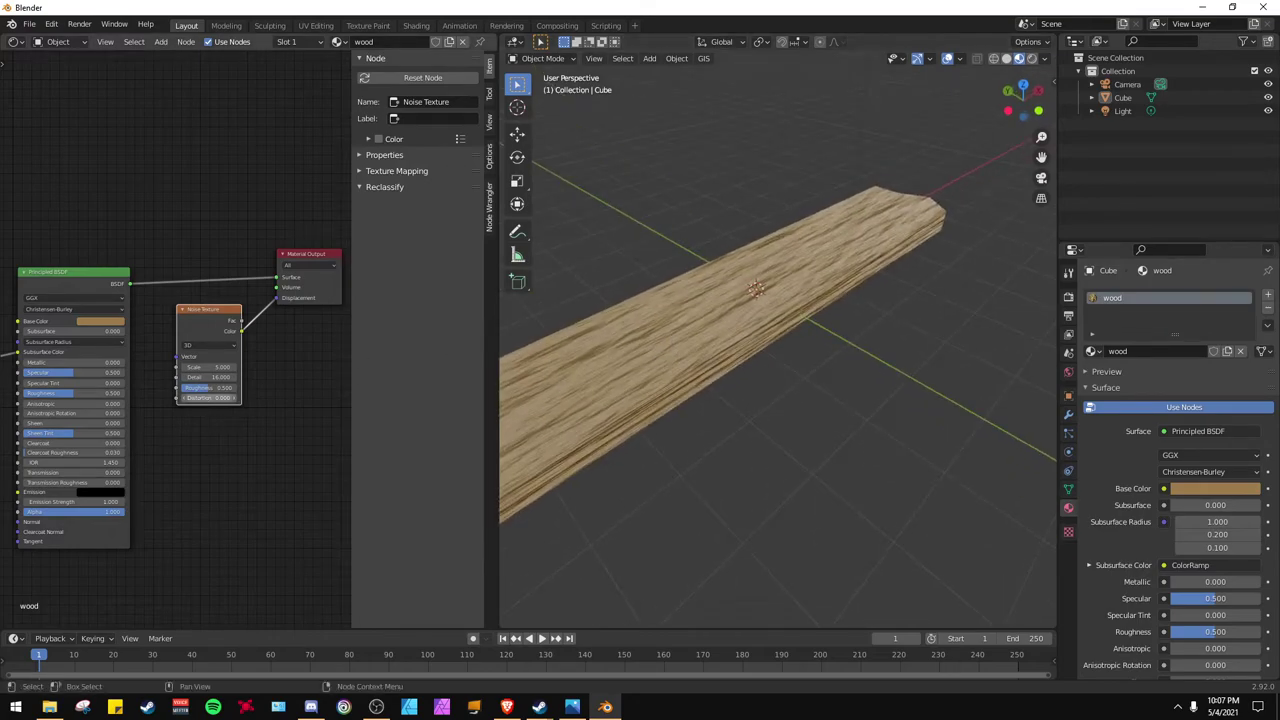
Step: Raise the Noise Texture Distortion to 3.7 and set Roughness to about 0.33
drag(210, 397, 412, 410)
middle_drag(600, 430, 859, 357)
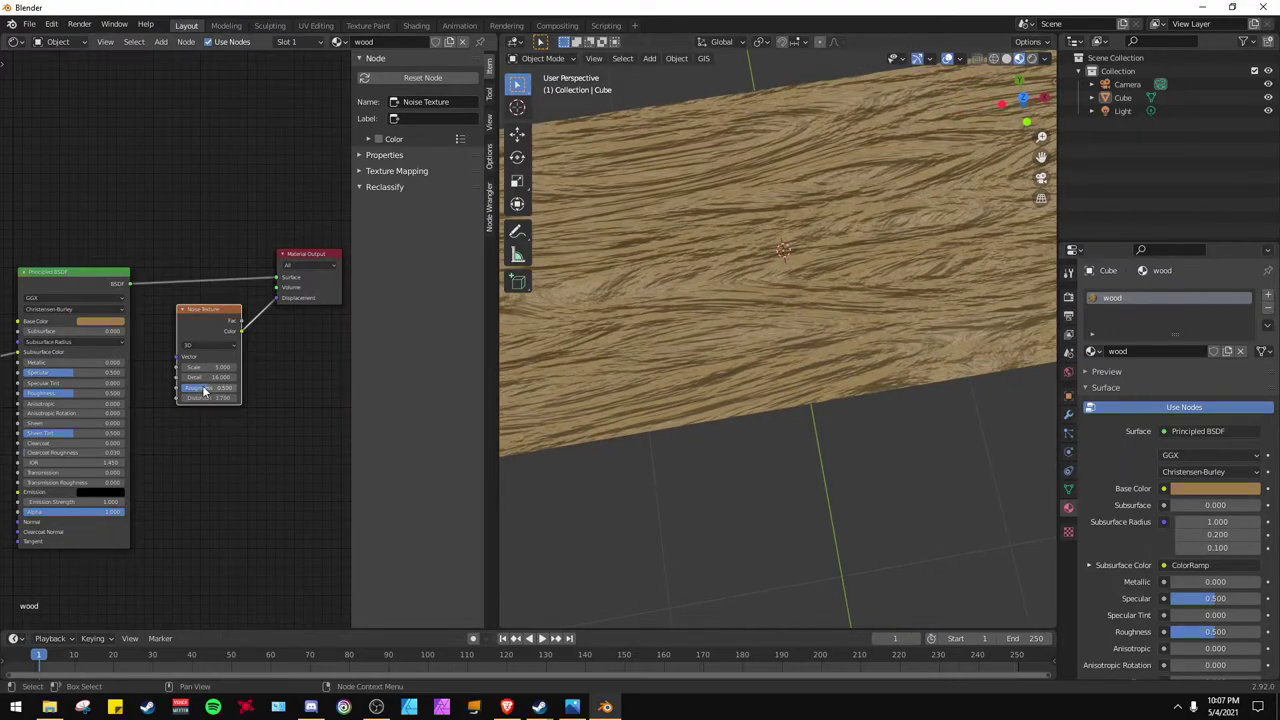
mouse_move(208, 387)
mouse_down()
mouse_move(232, 387)
mouse_move(204, 387)
mouse_up()
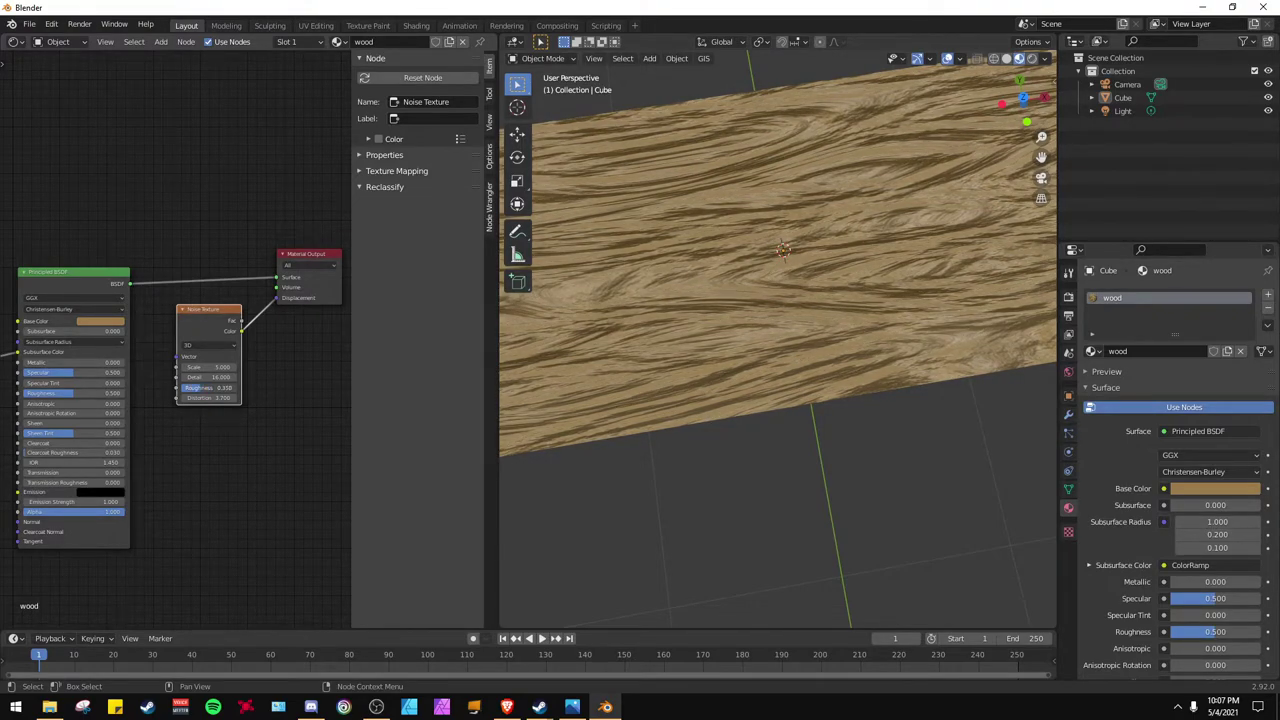
scroll(715, 367, down, 3)
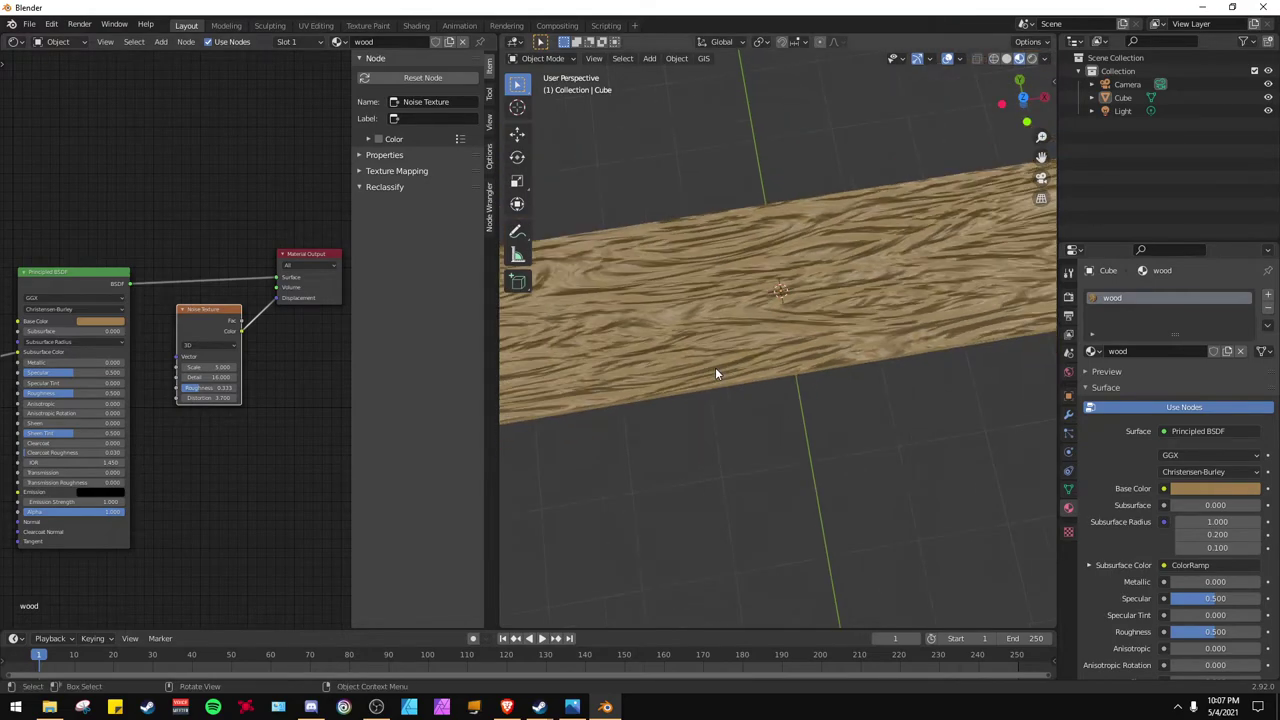
middle_drag(715, 367, 760, 289)
Step: Lower the Principled BSDF Specular to 0.055 and Roughness toward 0.58, and add slight Sheen
drag(203, 377, 228, 377)
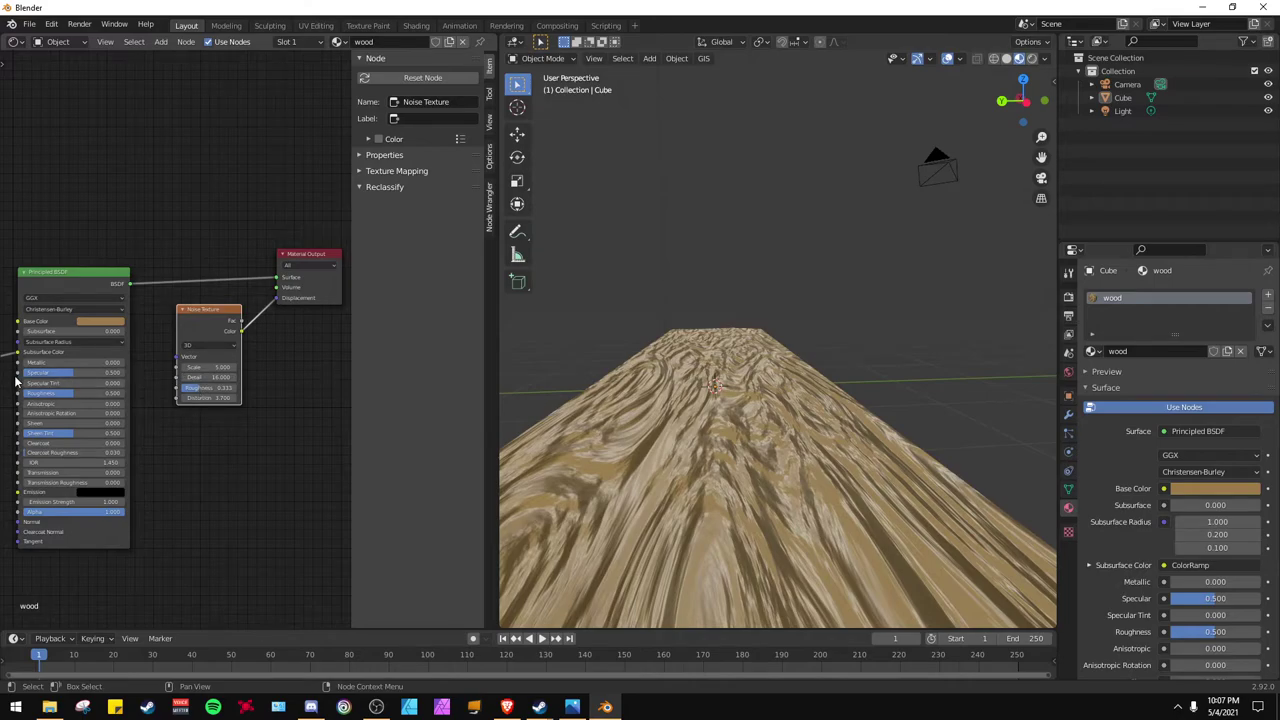
drag(60, 372, 41, 372)
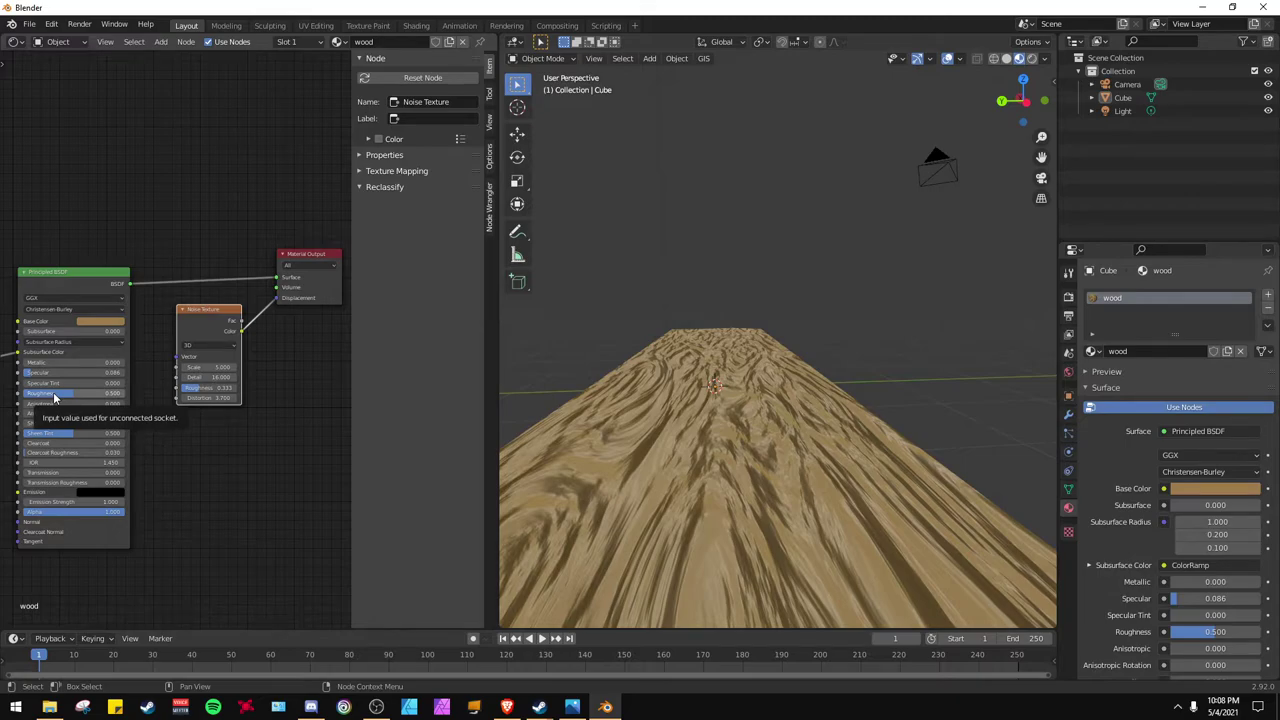
drag(55, 398, 58, 398)
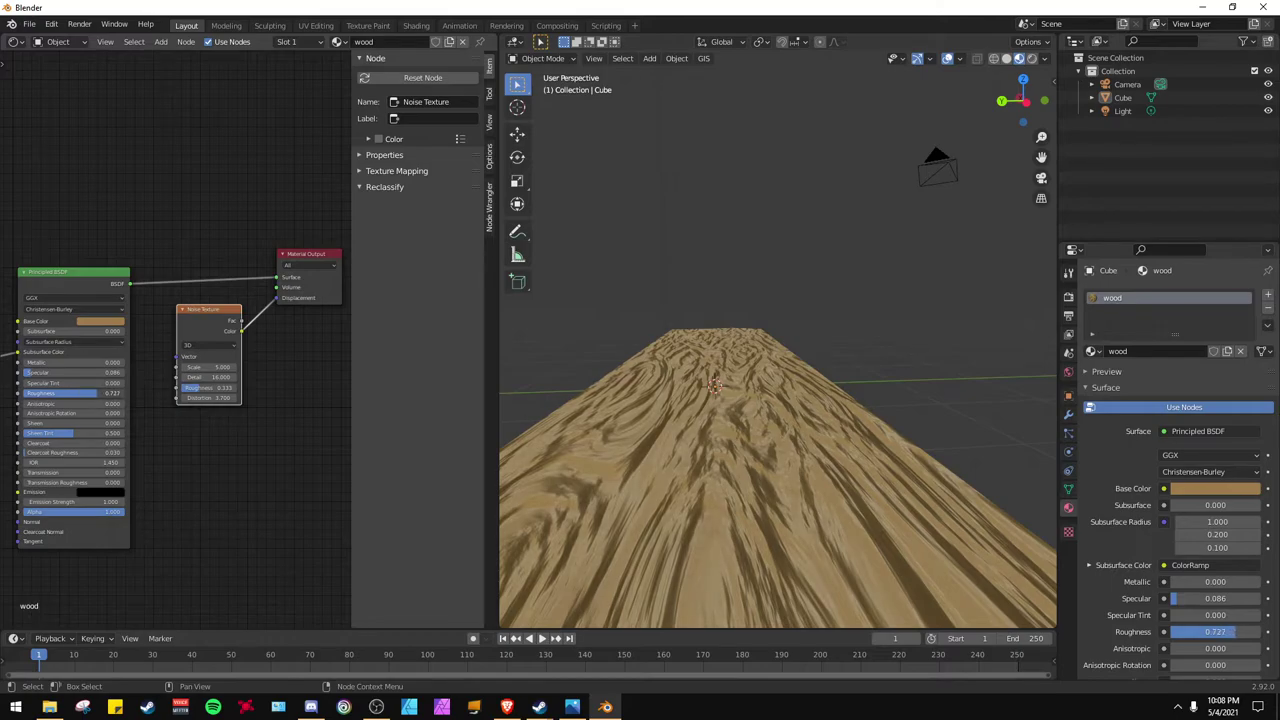
mouse_move(58, 398)
mouse_down()
mouse_move(40, 398)
mouse_move(70, 393)
mouse_up()
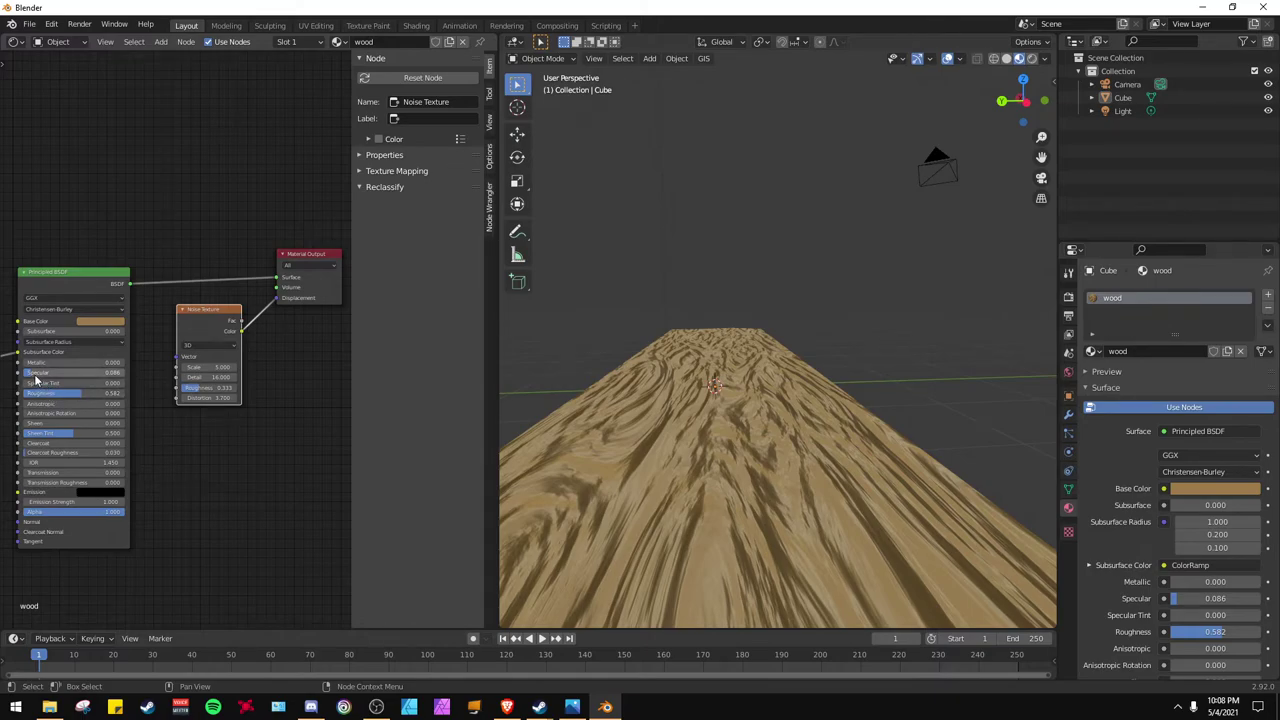
mouse_move(31, 374)
mouse_down()
mouse_move(100, 374)
mouse_move(32, 374)
mouse_up()
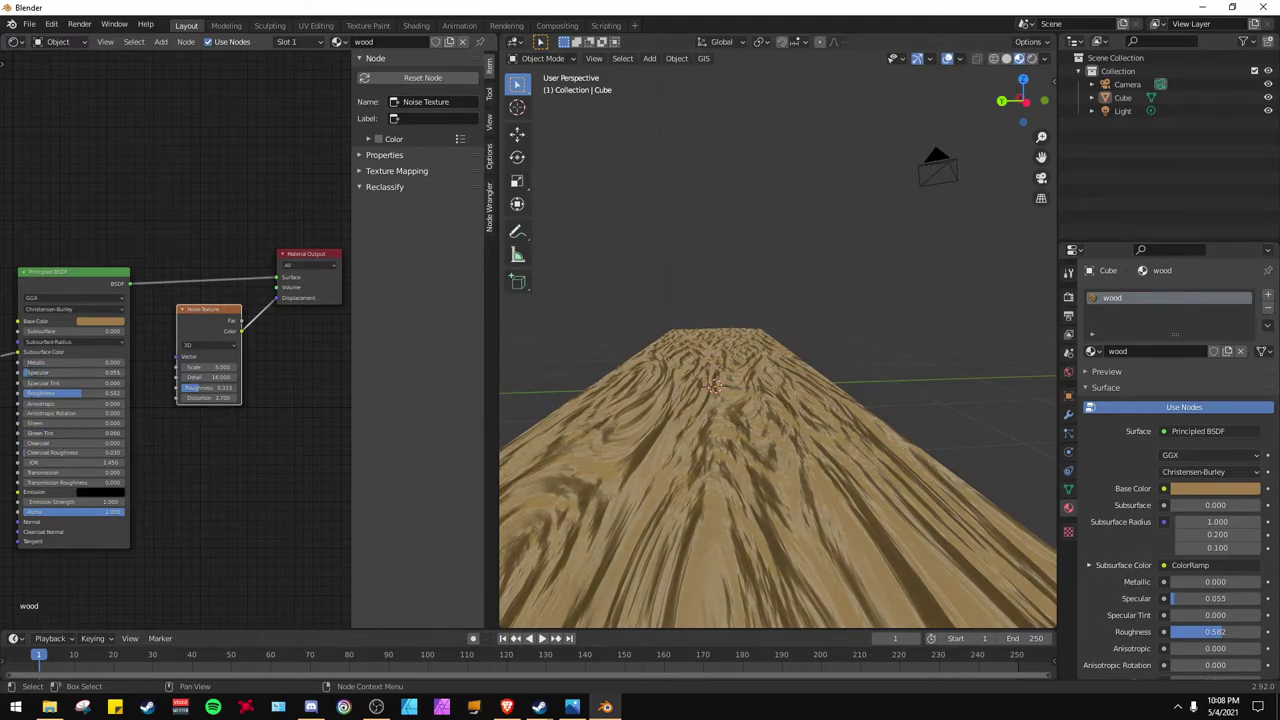
click(25, 457)
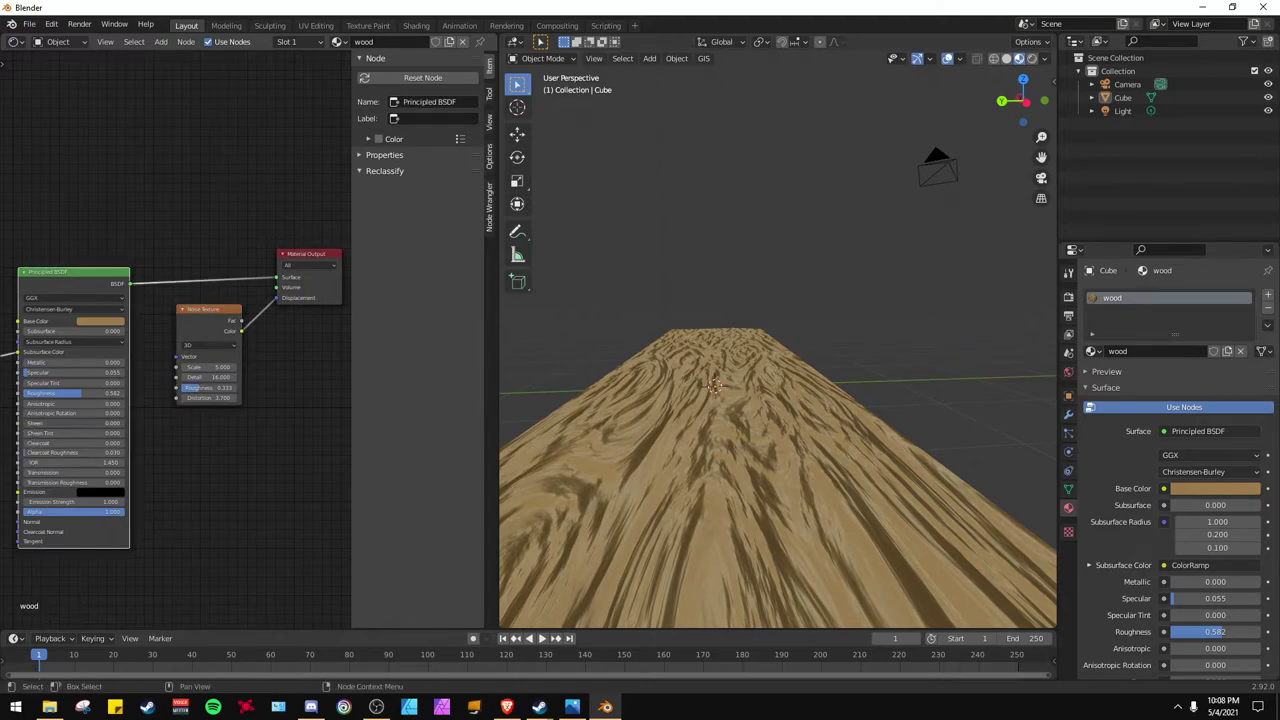
drag(34, 423, 34, 423)
Step: Set the Noise Texture Scale to 2.300, checking the plank from low side angles
drag(34, 423, 34, 423)
scroll(186, 494, down, 2)
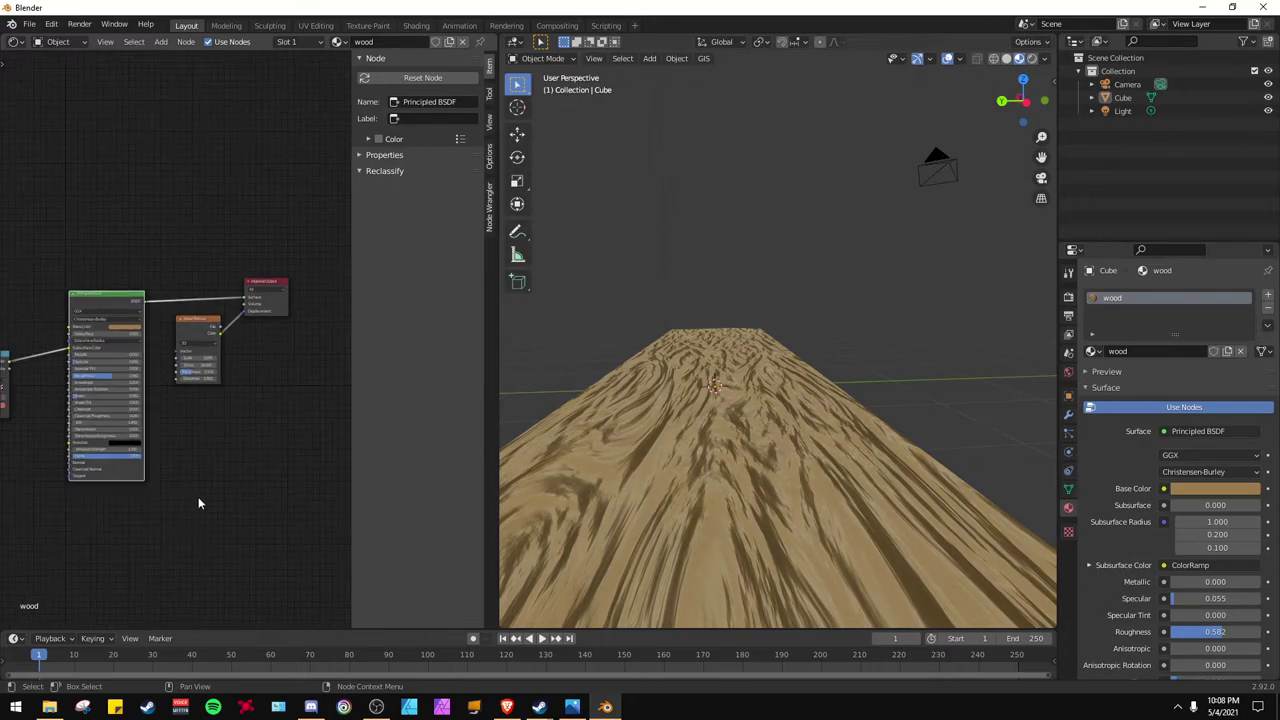
scroll(190, 370, up, 6)
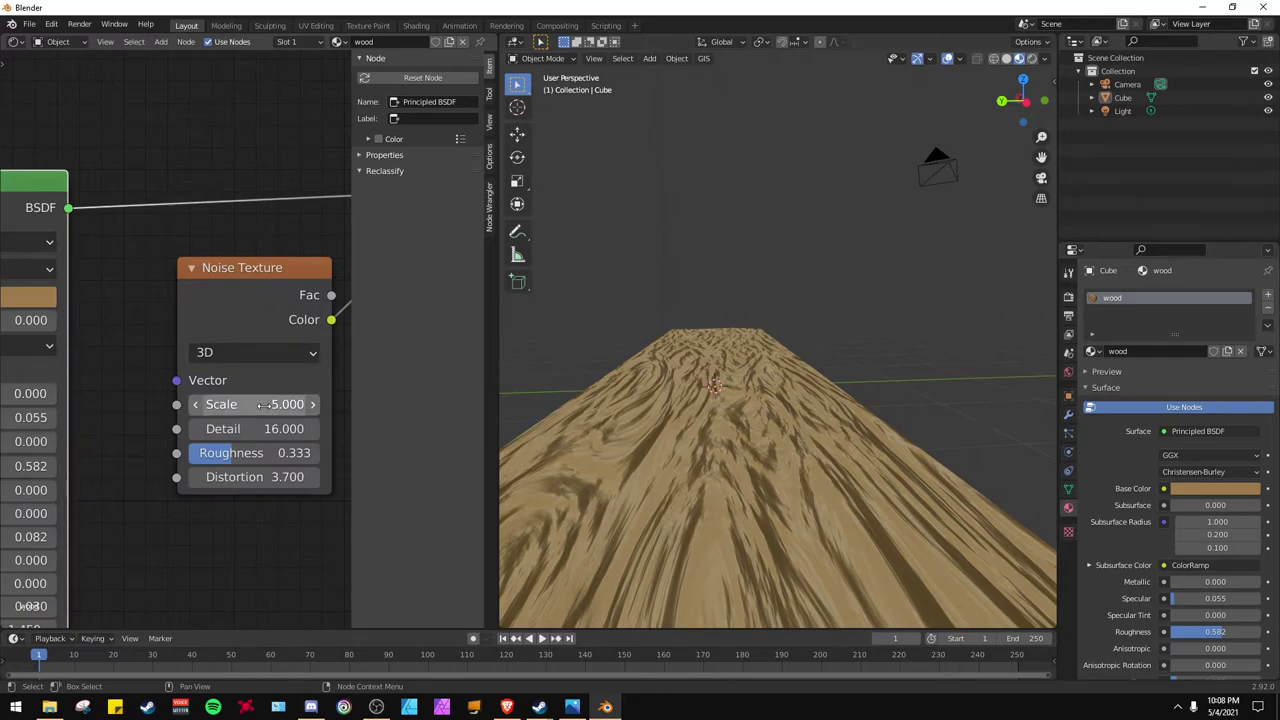
drag(264, 404, 264, 404)
middle_drag(668, 387, 716, 409)
mouse_move(250, 404)
mouse_down()
mouse_move(275, 404)
mouse_move(161, 404)
mouse_move(287, 404)
mouse_move(233, 404)
mouse_move(245, 404)
mouse_up()
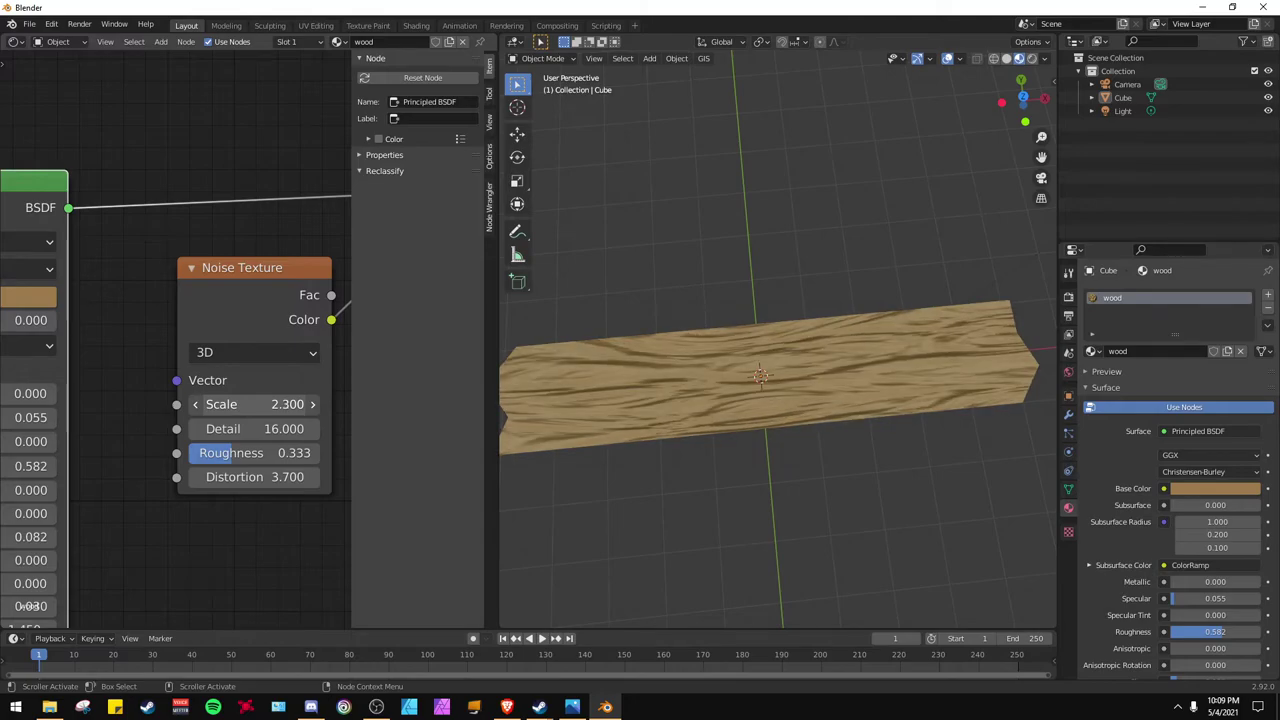
middle_drag(771, 451, 713, 336)
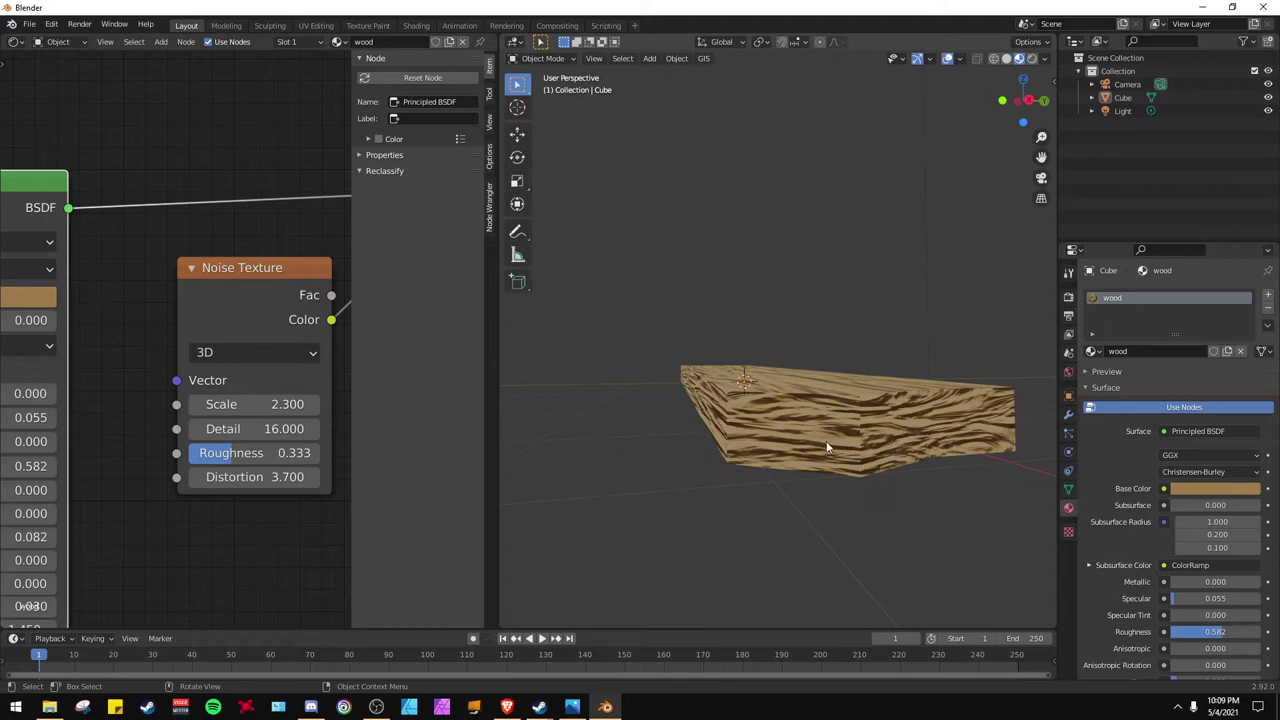
middle_drag(813, 416, 540, 420)
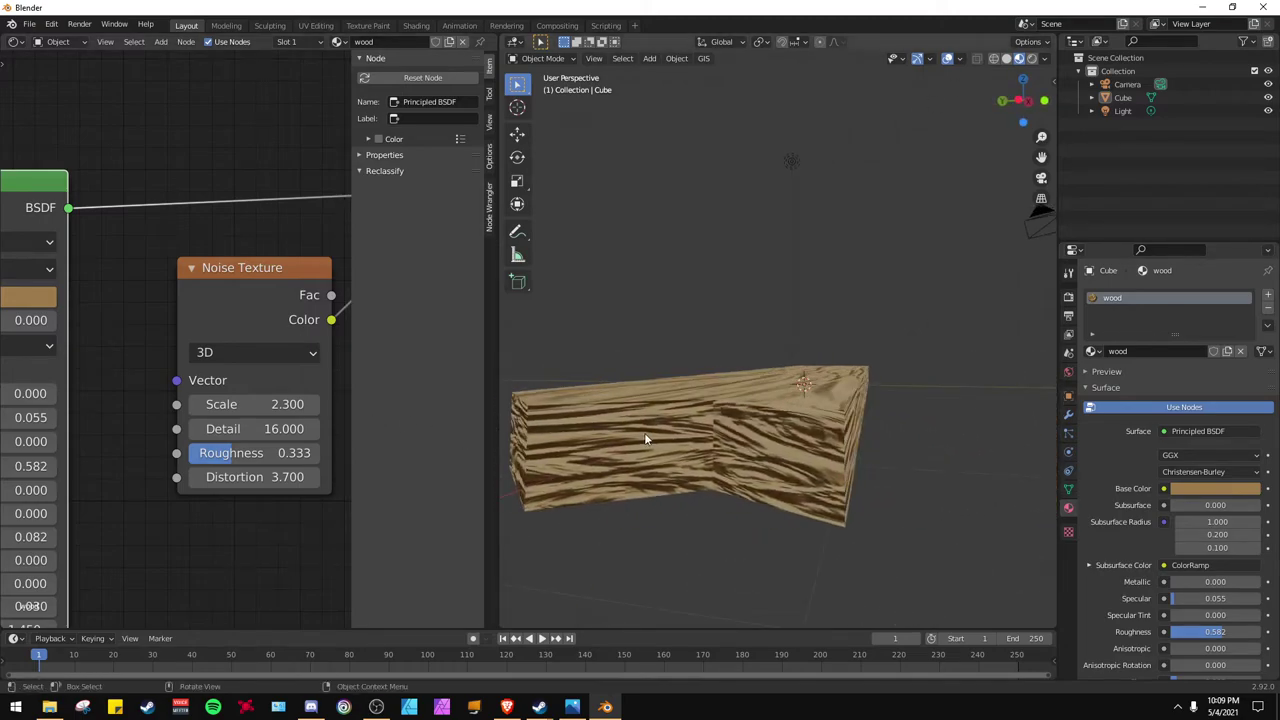
middle_drag(646, 437, 677, 486)
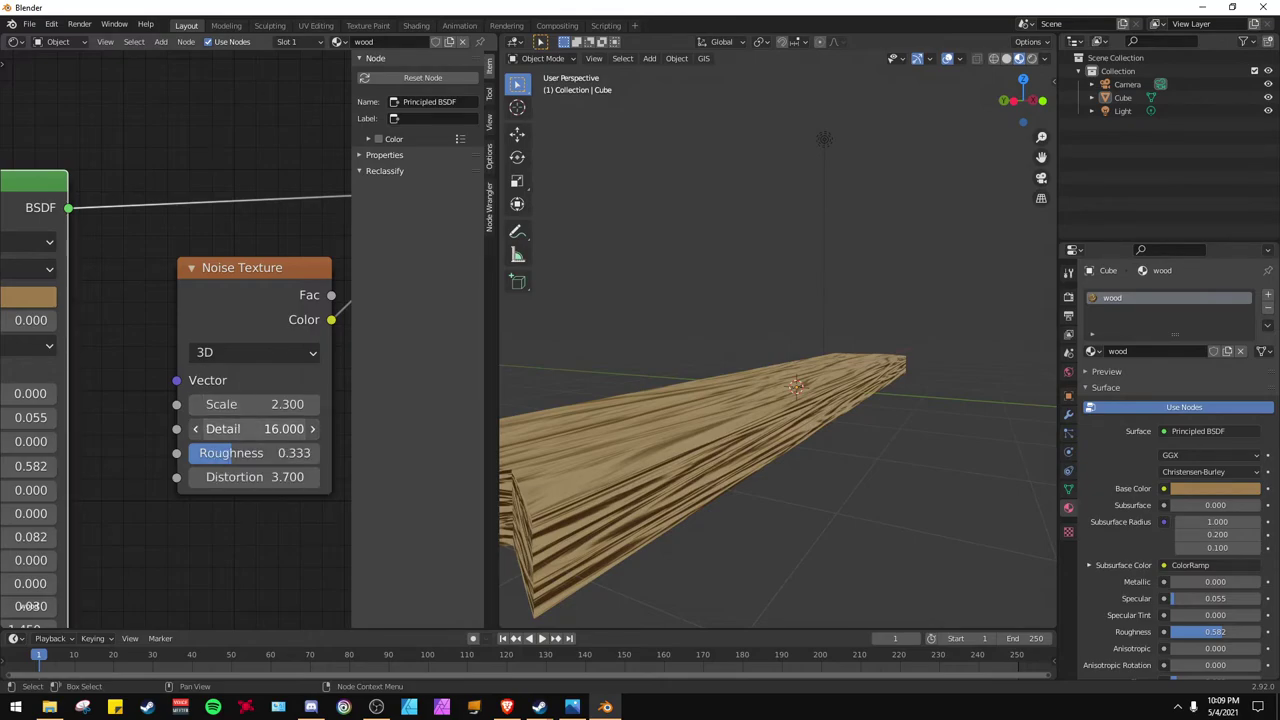
Step: Keep the noise Detail at 16 and raise Distortion to 4.500 for wavier grain
click(242, 428)
key(Return)
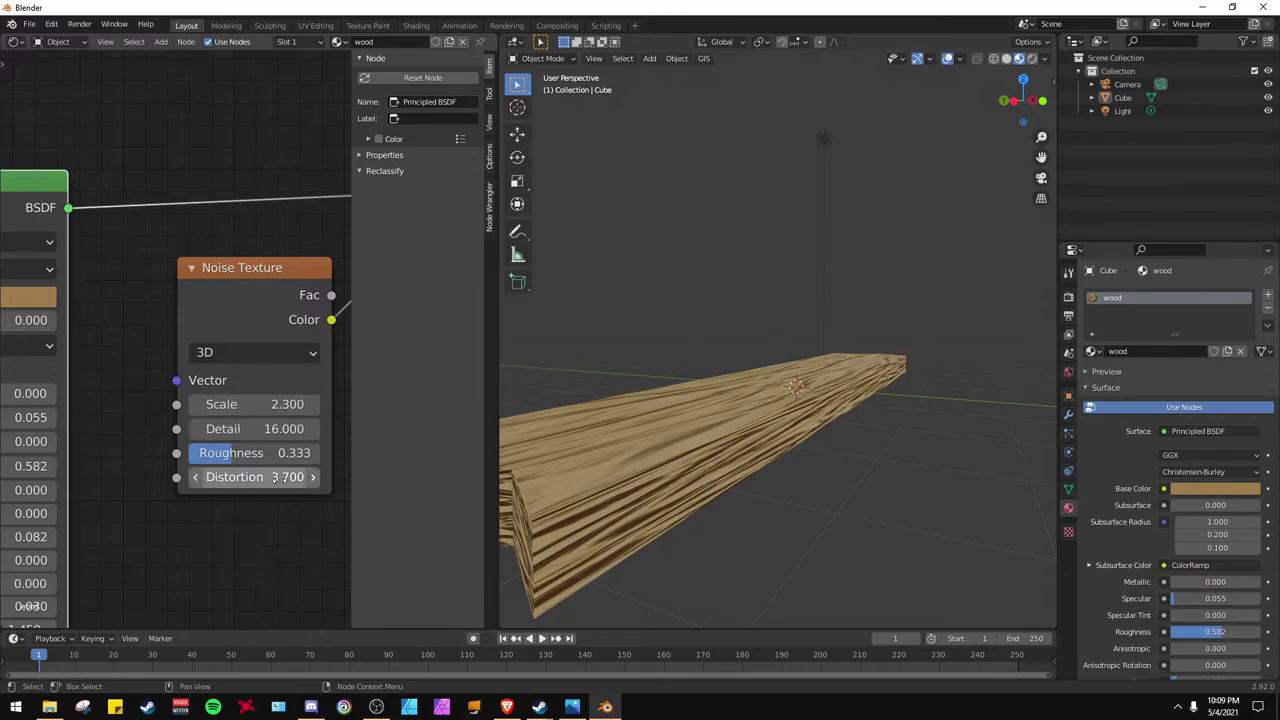
drag(255, 477, 220, 477)
middle_drag(680, 500, 607, 550)
drag(255, 477, 305, 477)
middle_drag(540, 456, 610, 440)
Step: Bring the Principled BSDF into view and set its Base Color to pale grey
scroll(40, 460, down, 3)
middle_drag(40, 459, 253, 436)
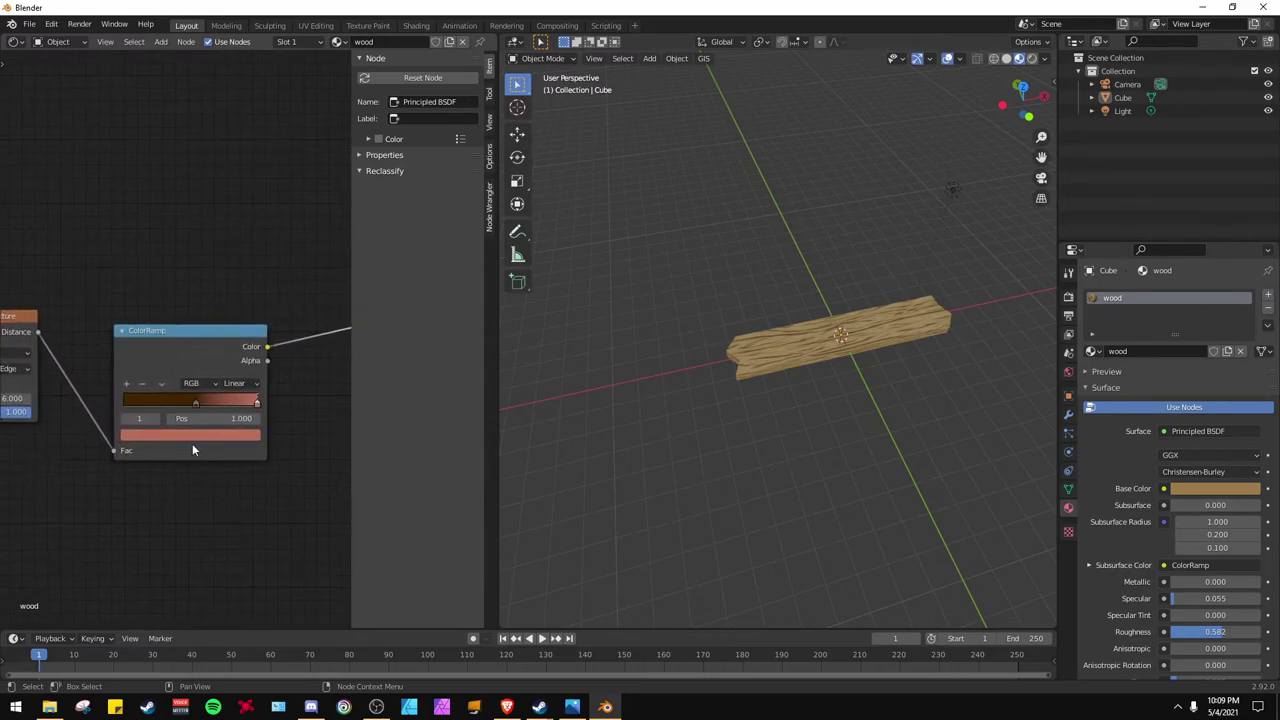
scroll(208, 442, up, 3)
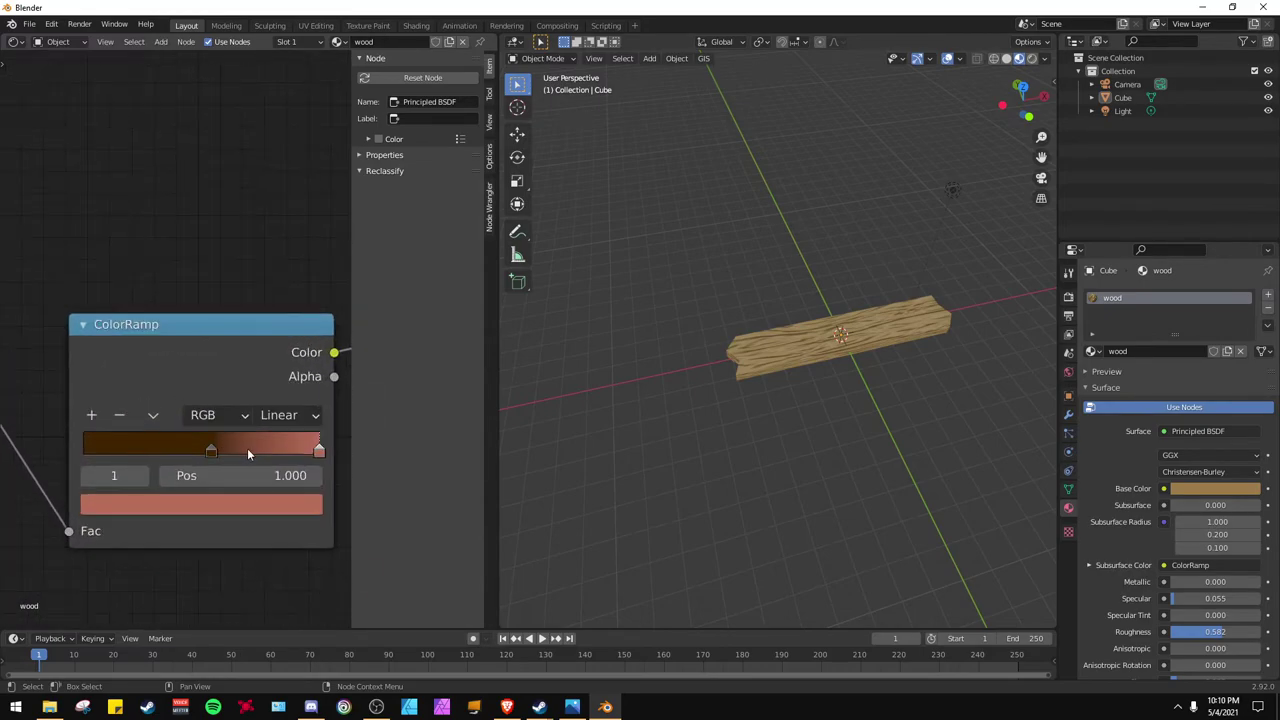
middle_drag(264, 453, 94, 458)
scroll(246, 437, down, 2)
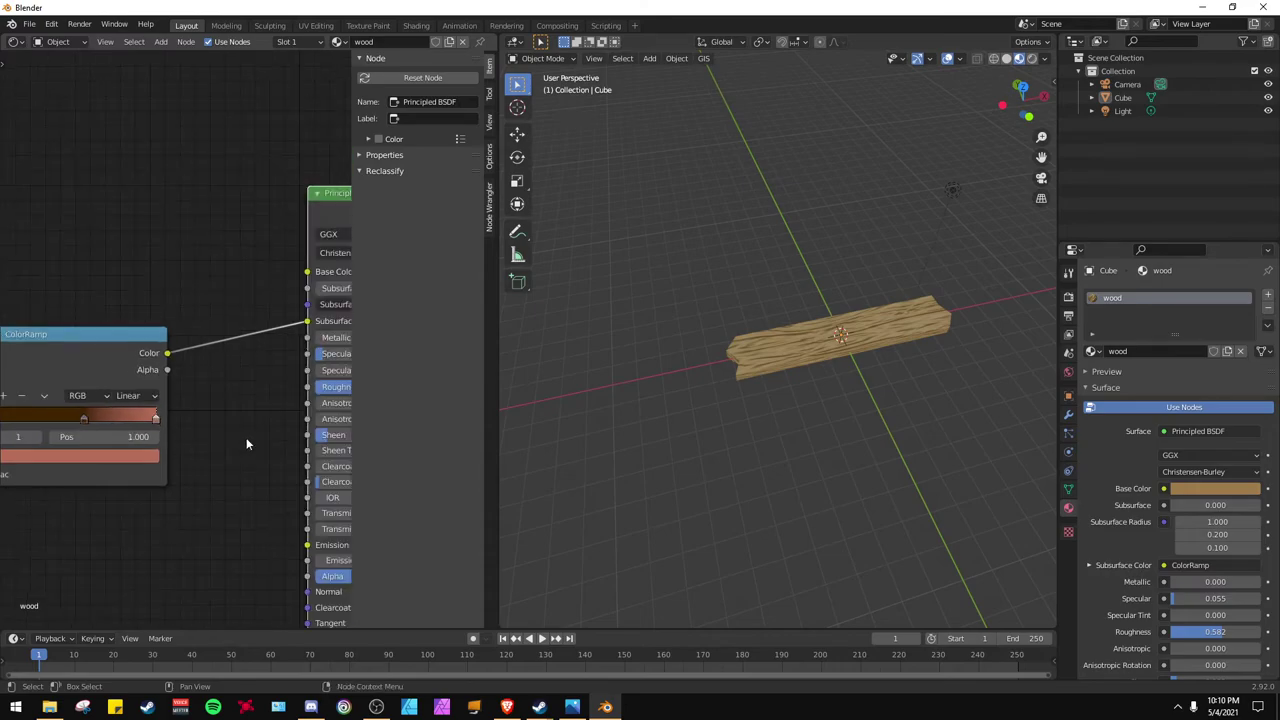
middle_drag(246, 437, 77, 488)
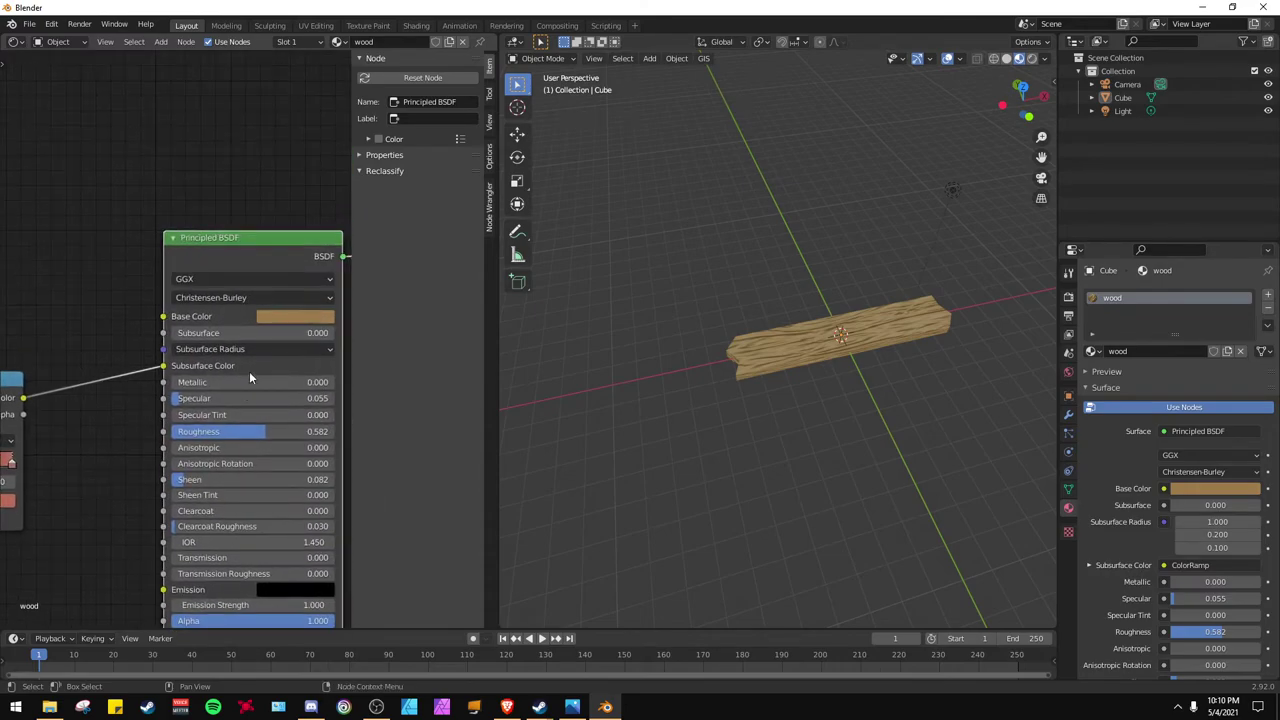
click(296, 318)
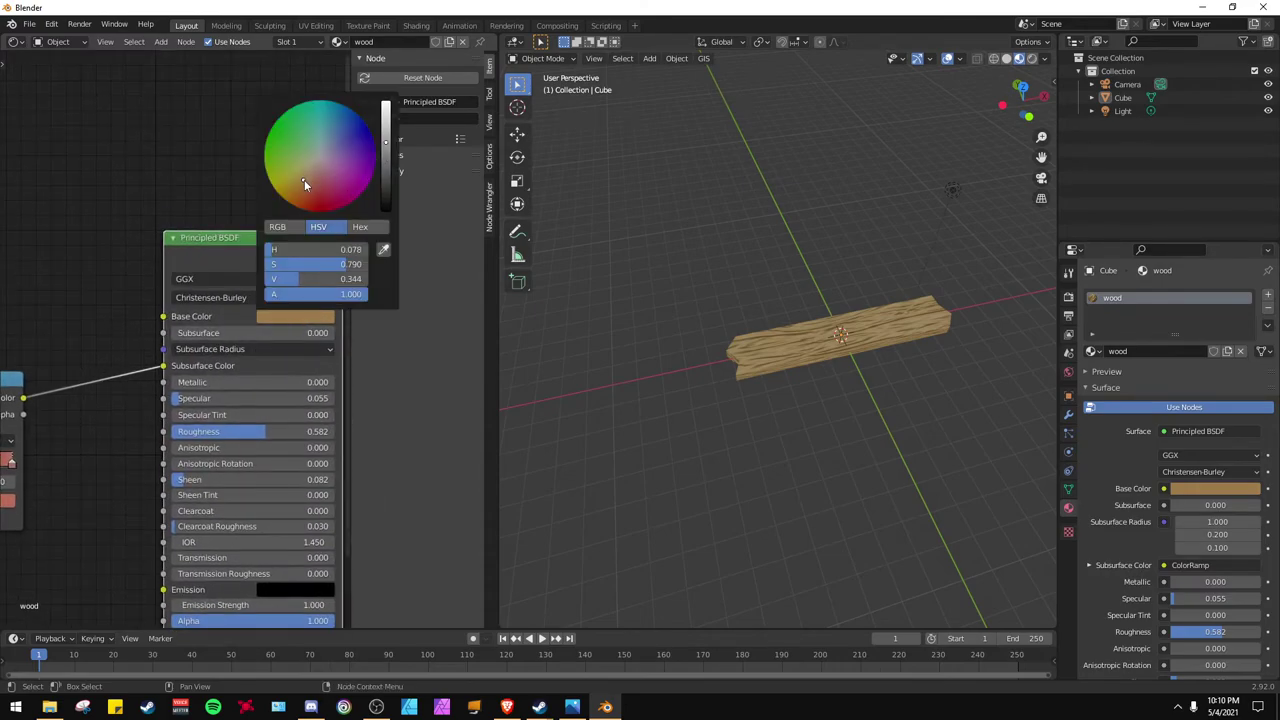
drag(304, 179, 385, 103)
Step: Move the ColorRamp link from Subsurface Color to Base Color
scroll(837, 380, up, 6)
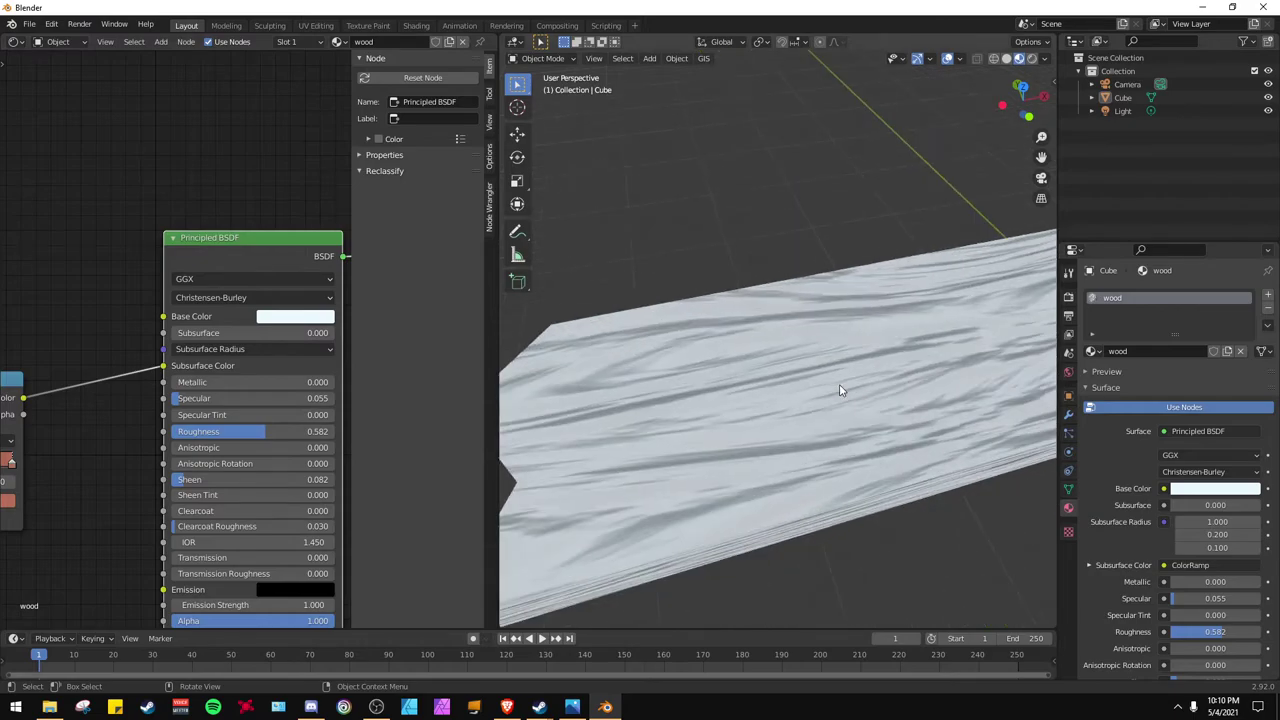
scroll(838, 389, down, 2)
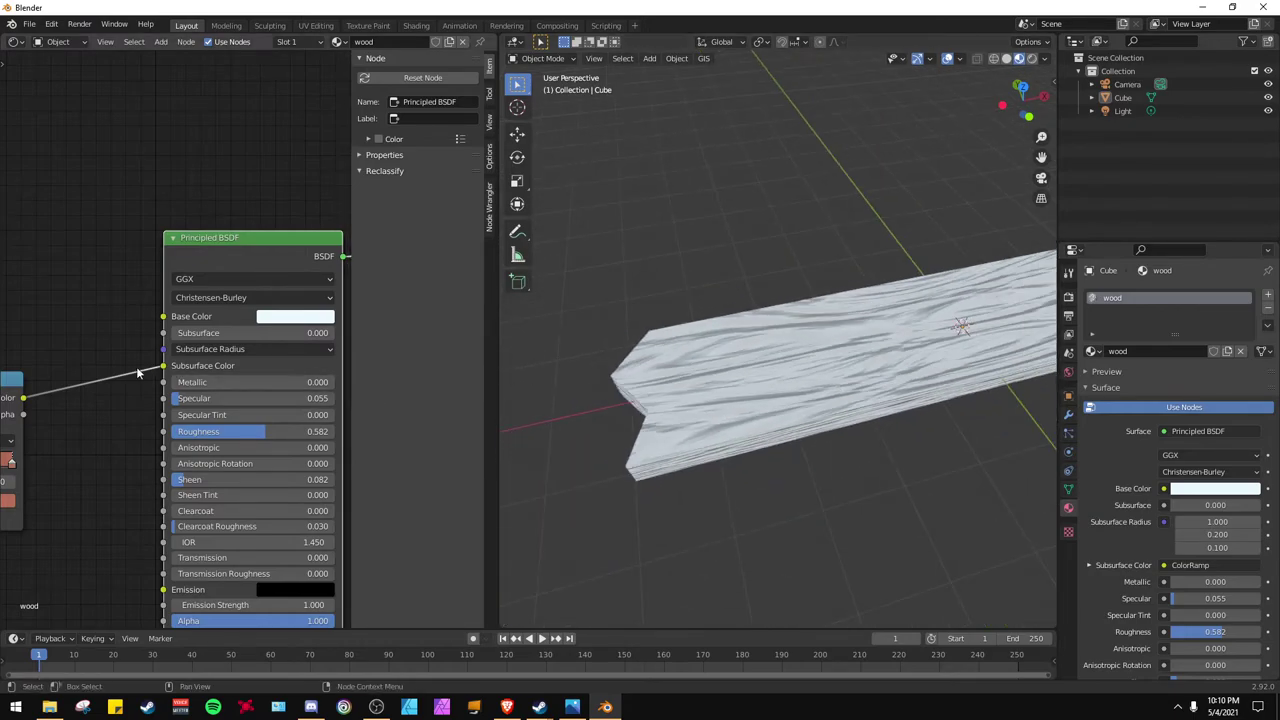
drag(165, 368, 165, 316)
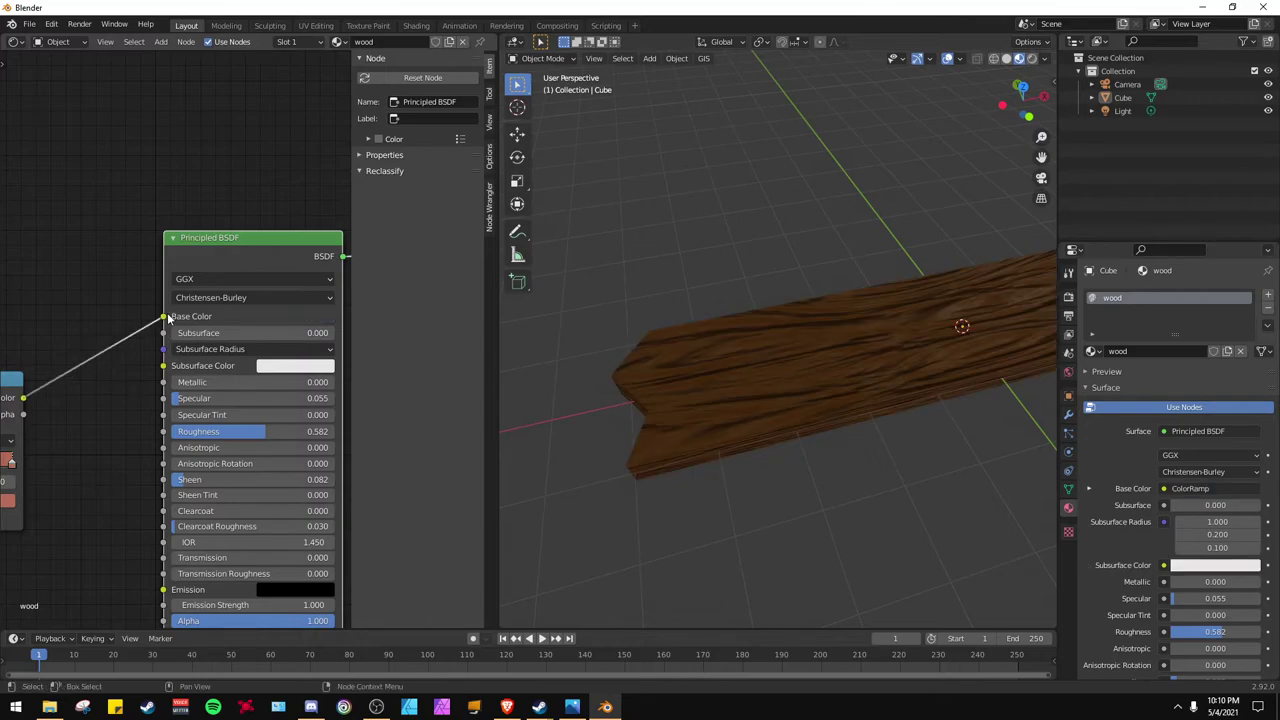
Step: Orbit around the plank, then switch to top view
middle_drag(627, 438, 763, 336)
scroll(761, 372, down, 3)
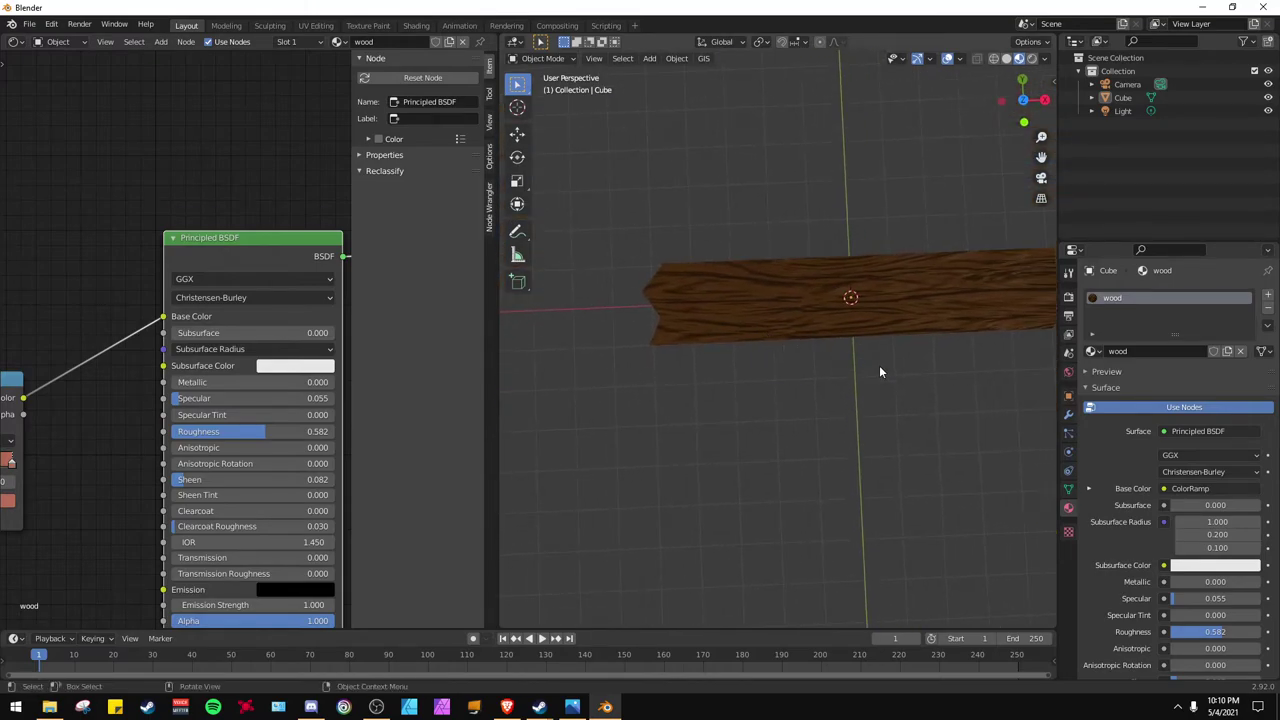
middle_drag(879, 372, 736, 362)
scroll(760, 377, up, 4)
scroll(759, 360, down, 3)
scroll(766, 349, up, 3)
key(KP_7)
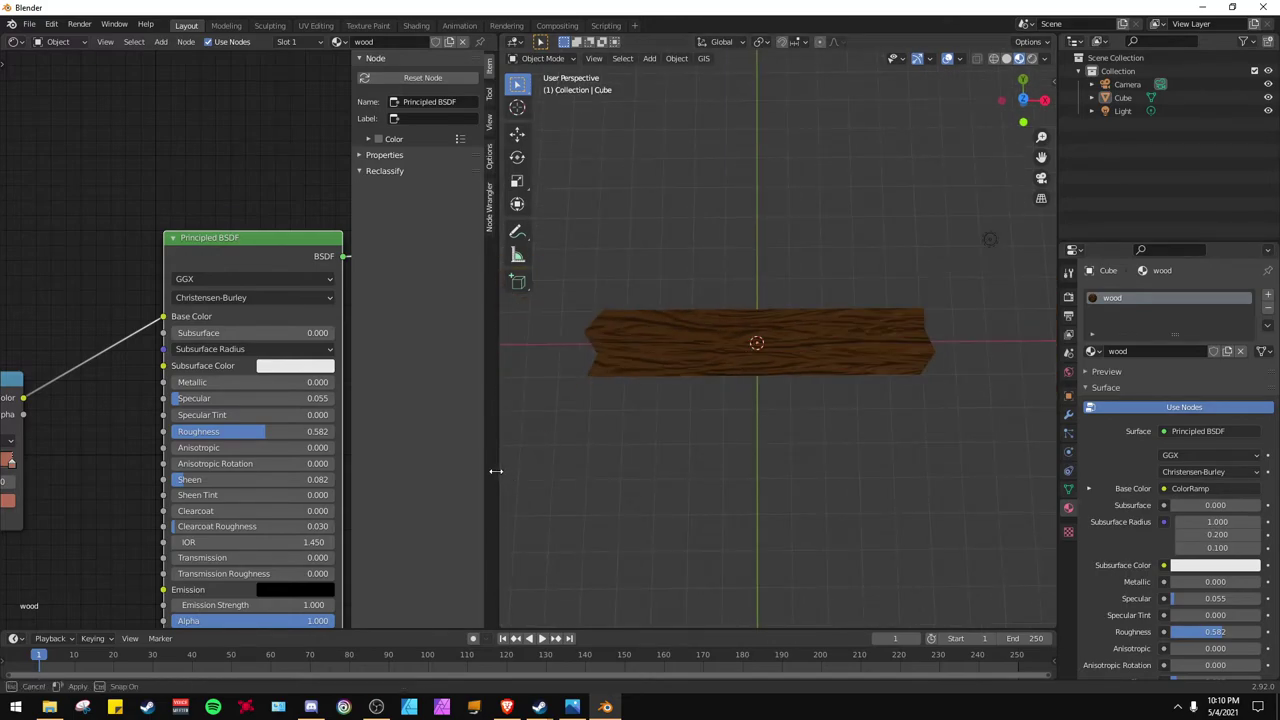
Step: Widen the 3D viewport by narrowing the node editor and hiding its sidebar
drag(498, 474, 263, 478)
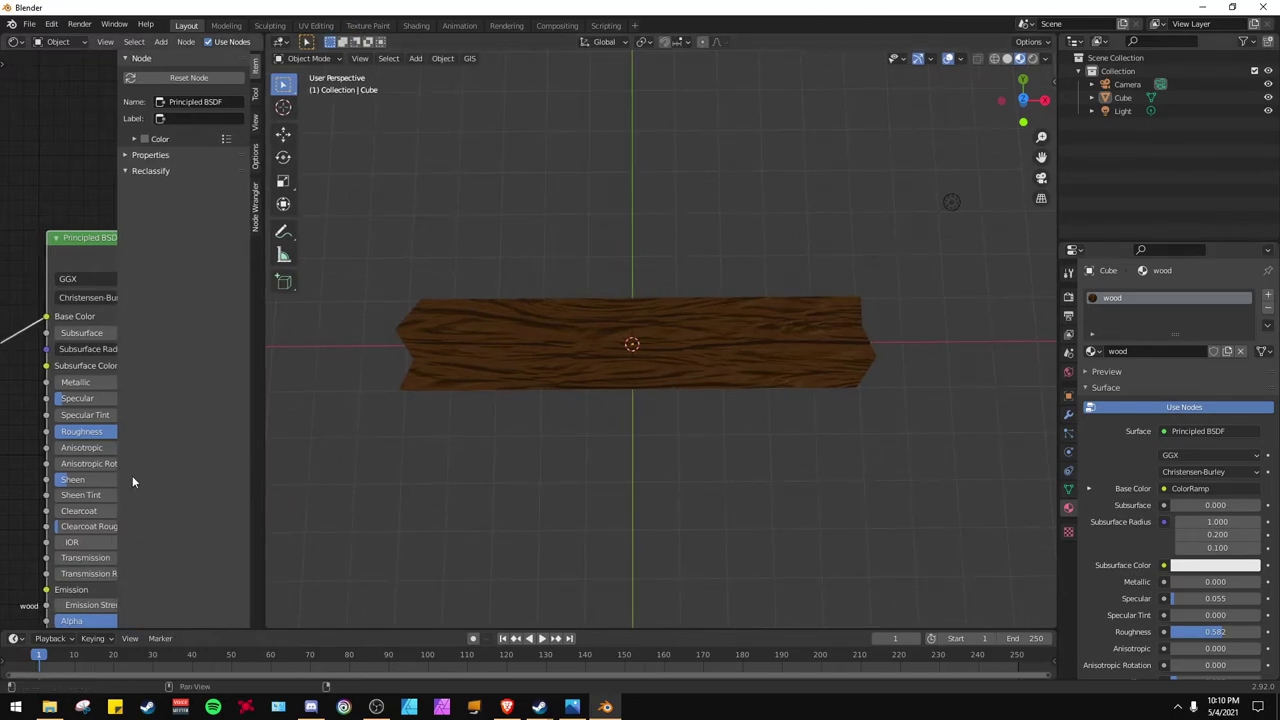
scroll(60, 485, down, 2)
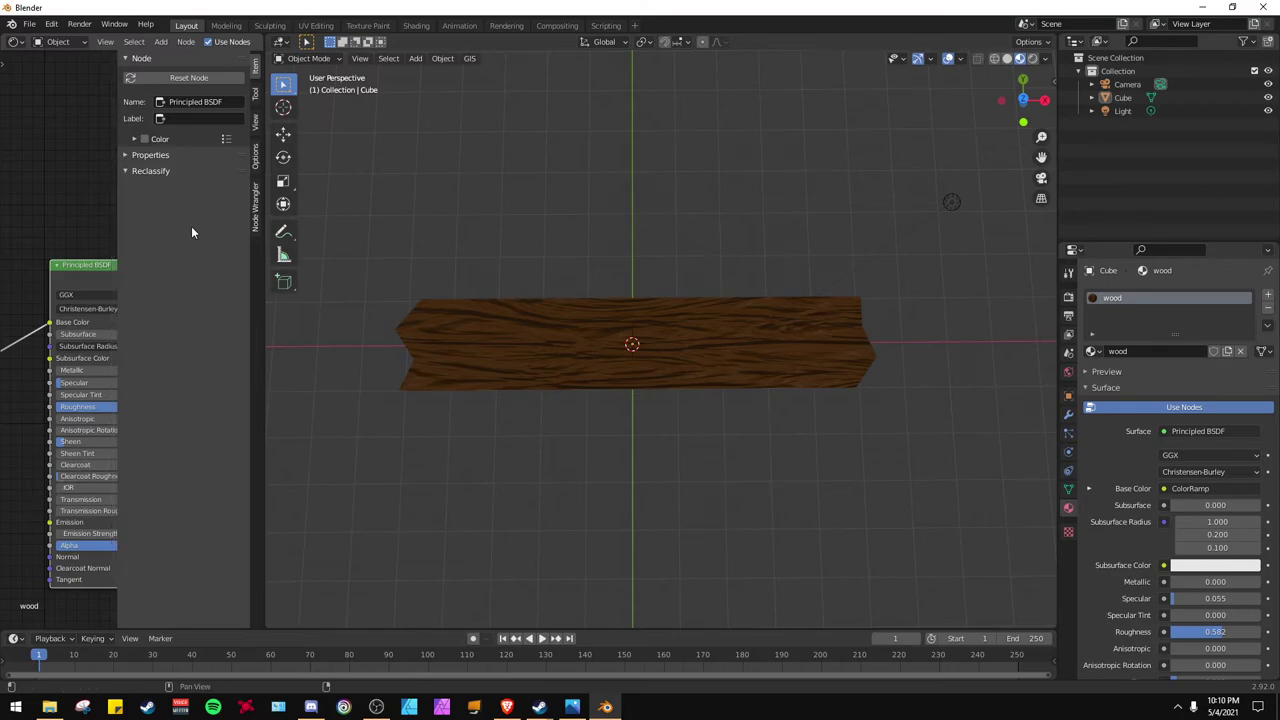
key(n)
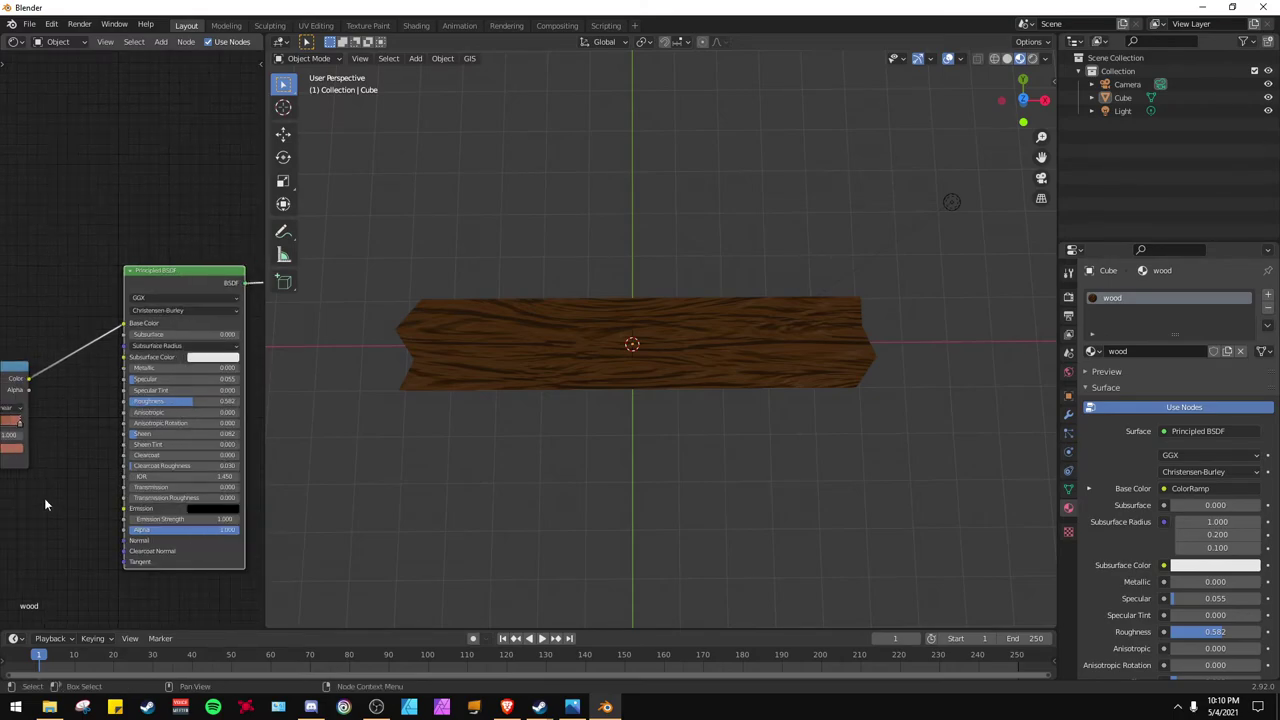
drag(130, 627, 70, 627)
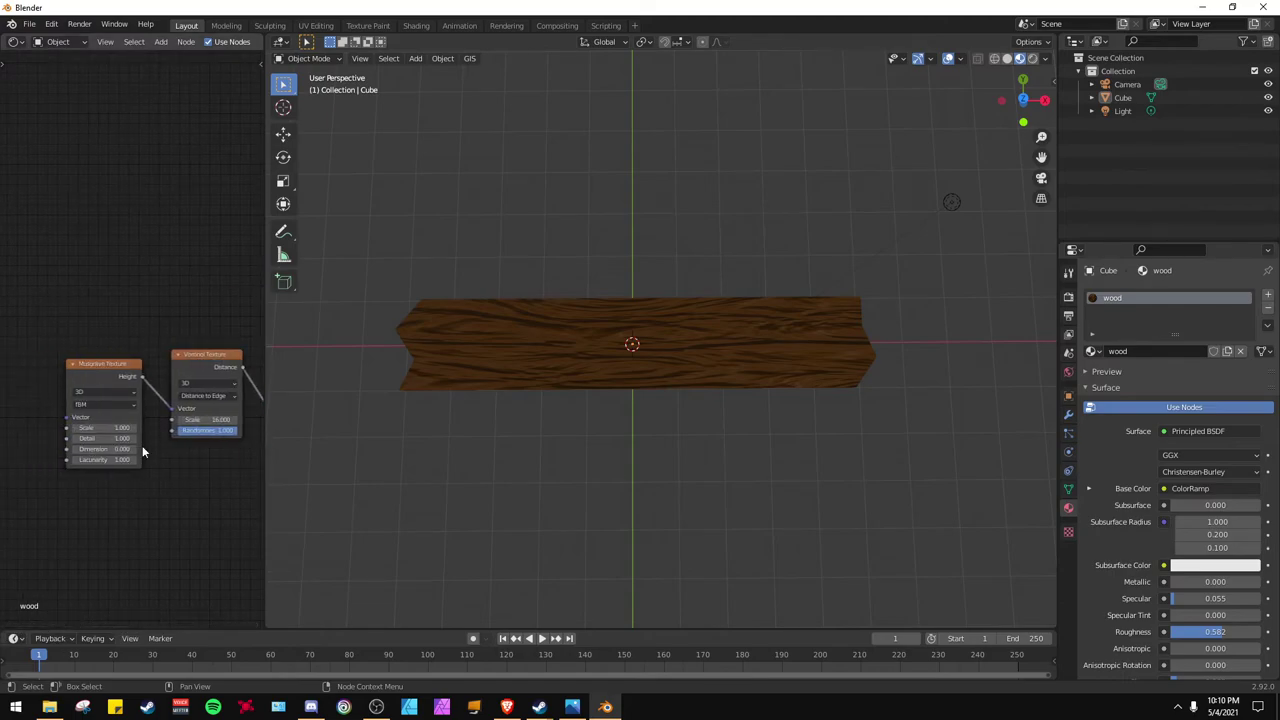
Step: Return the Musgrave Texture to Scale 1.000 and Detail 1.000
scroll(134, 461, up, 1)
scroll(134, 461, up, 3)
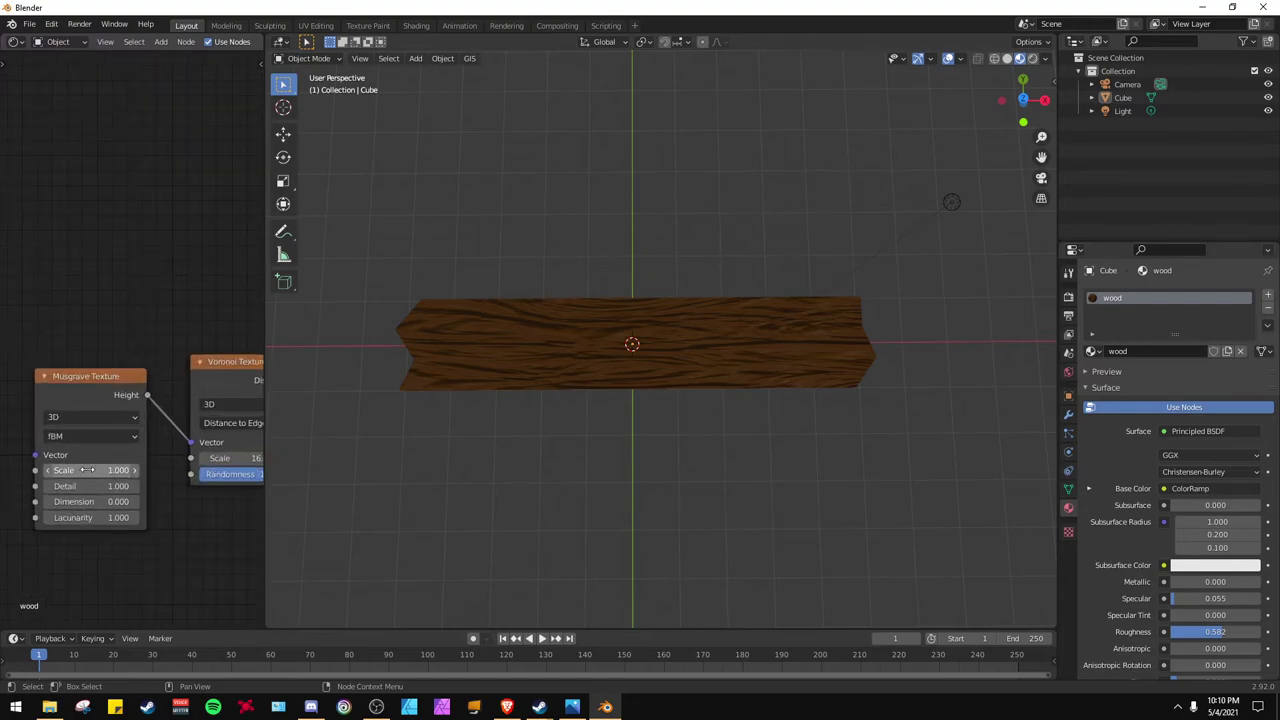
drag(87, 470, 147, 470)
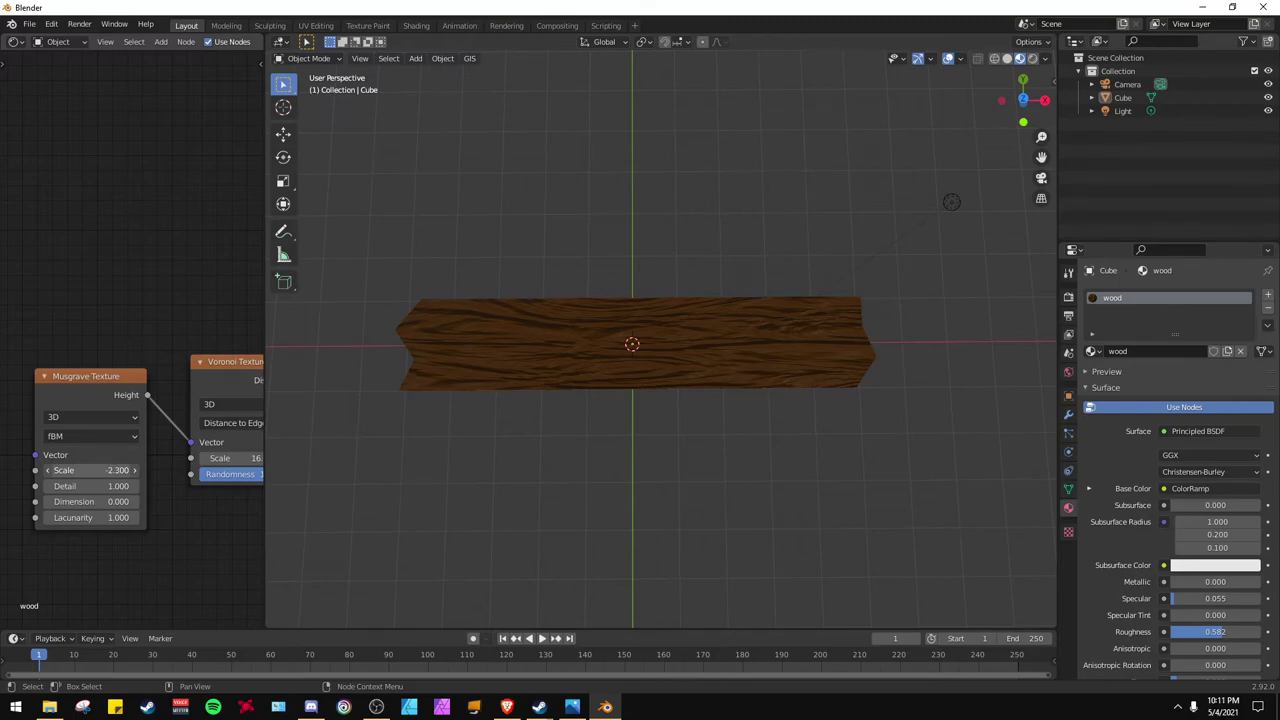
click(77, 464)
text(-0.2)
key(BackSpace)
click(92, 486)
key(BackSpace)
text(1)
key(Return)
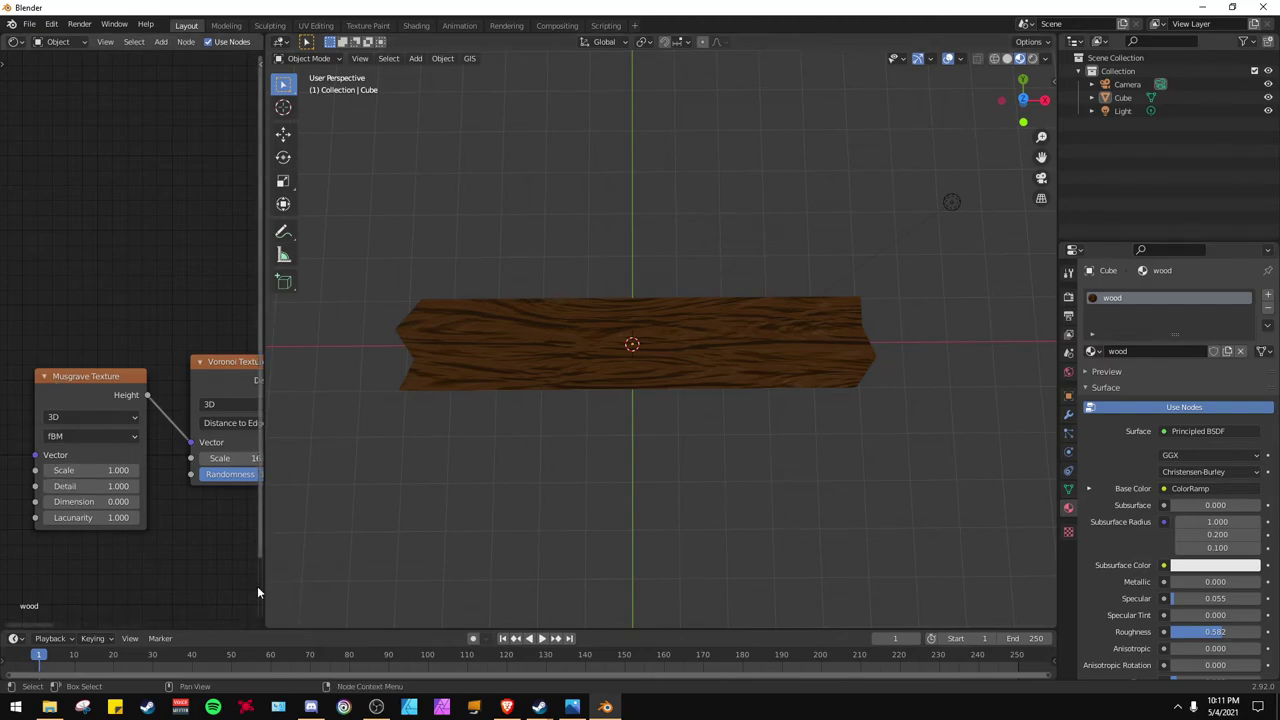
Step: Set the ColorRamp interpolation to Constant and orbit to view the plank at an angle
drag(43, 622, 126, 614)
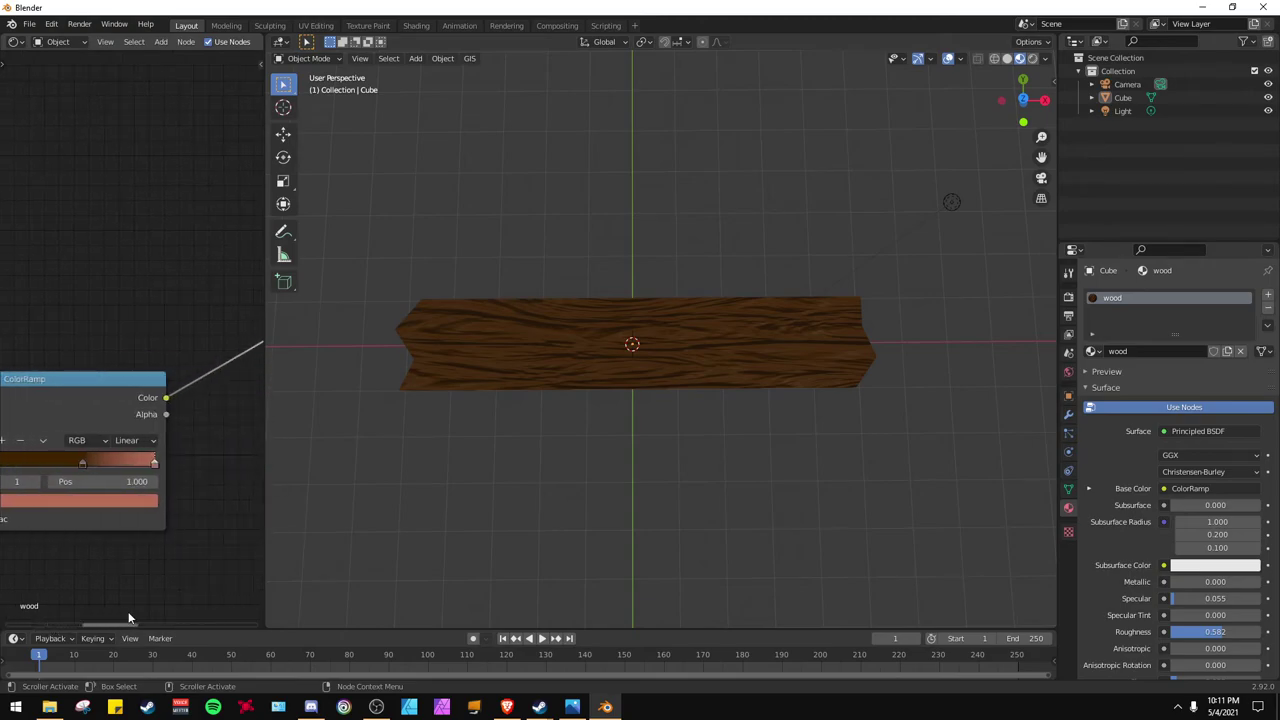
click(148, 449)
click(148, 524)
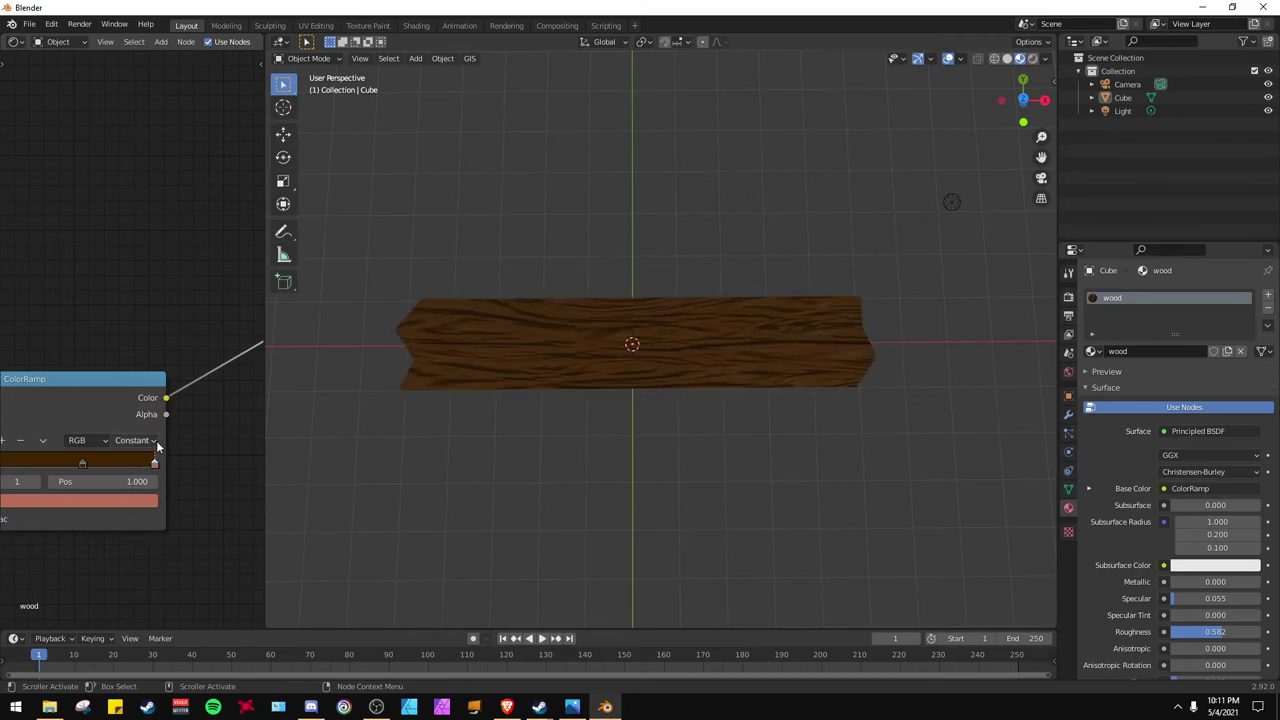
scroll(552, 400, up, 4)
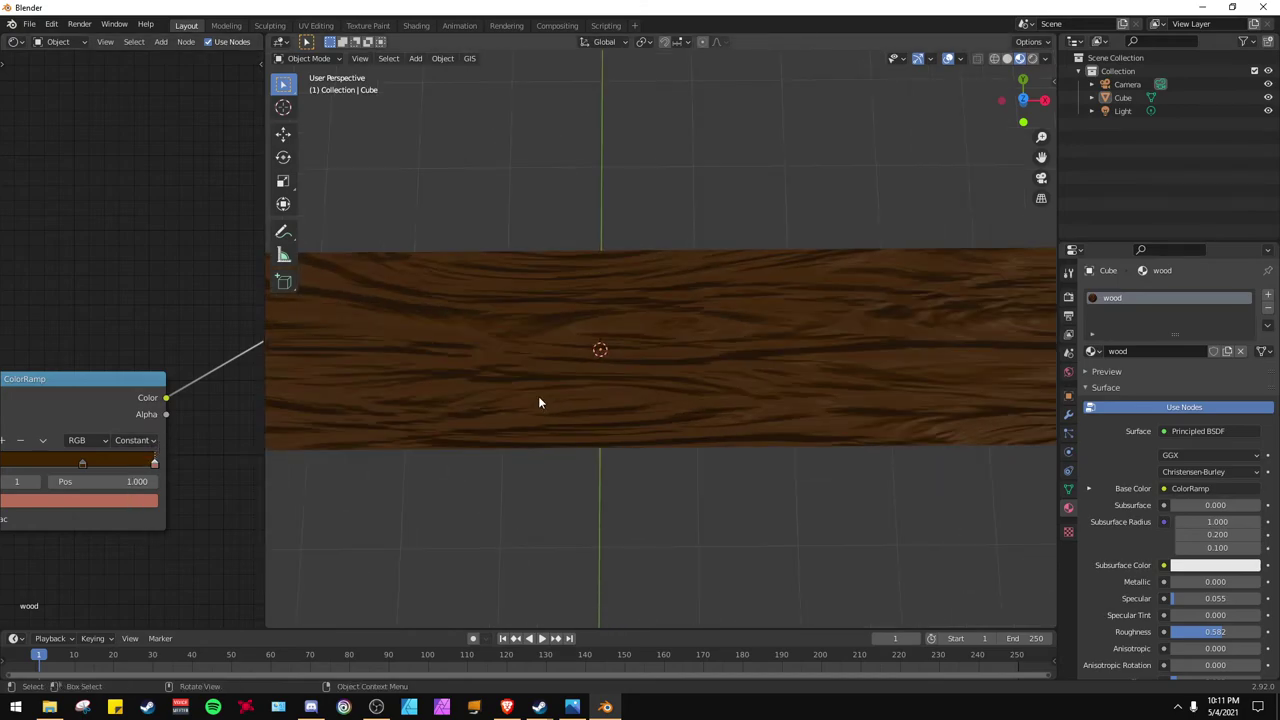
middle_drag(535, 395, 616, 292)
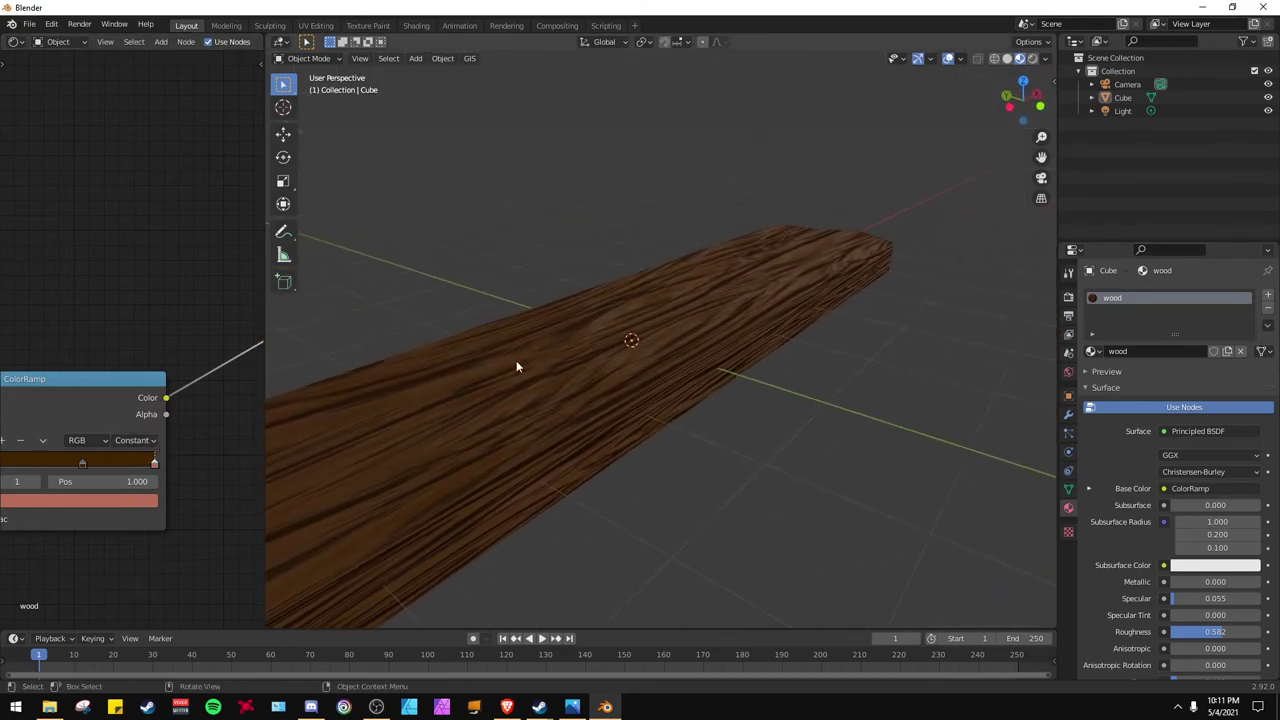
scroll(167, 499, down, 1)
scroll(166, 495, down, 1)
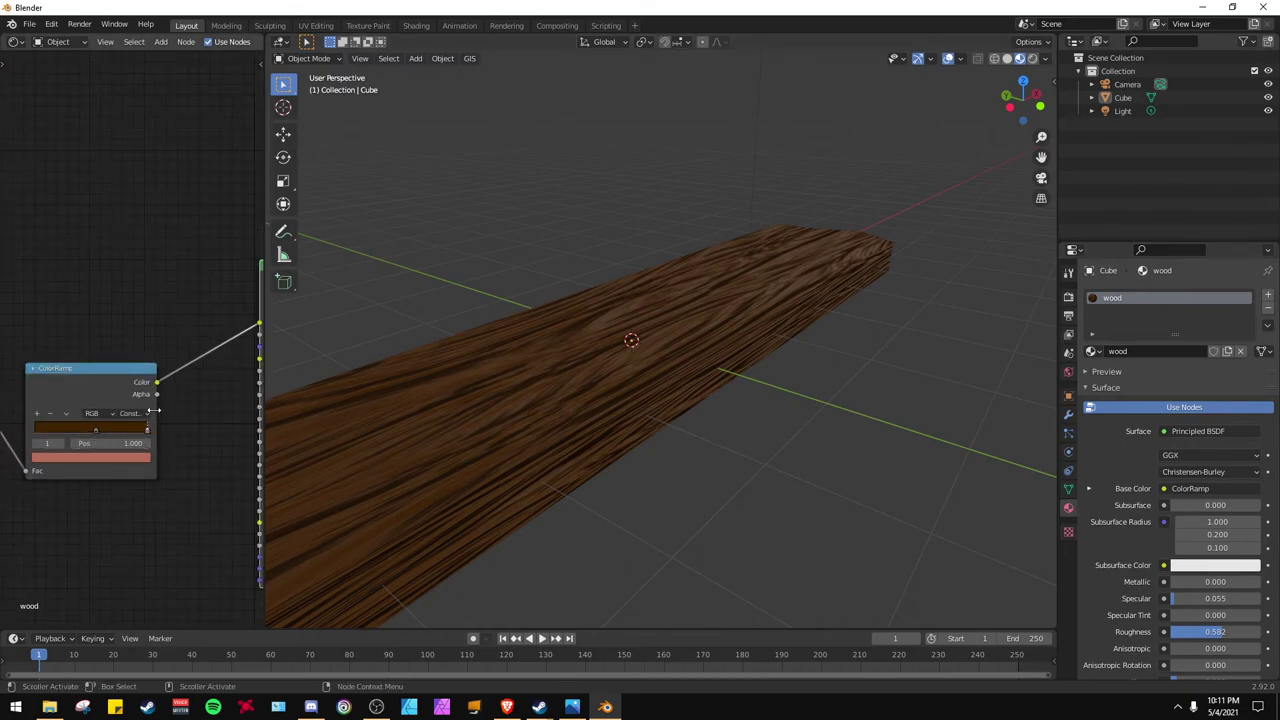
Step: Switch the ramp to Linear interpolation and slide the dark-brown stop to position 0.358
click(140, 413)
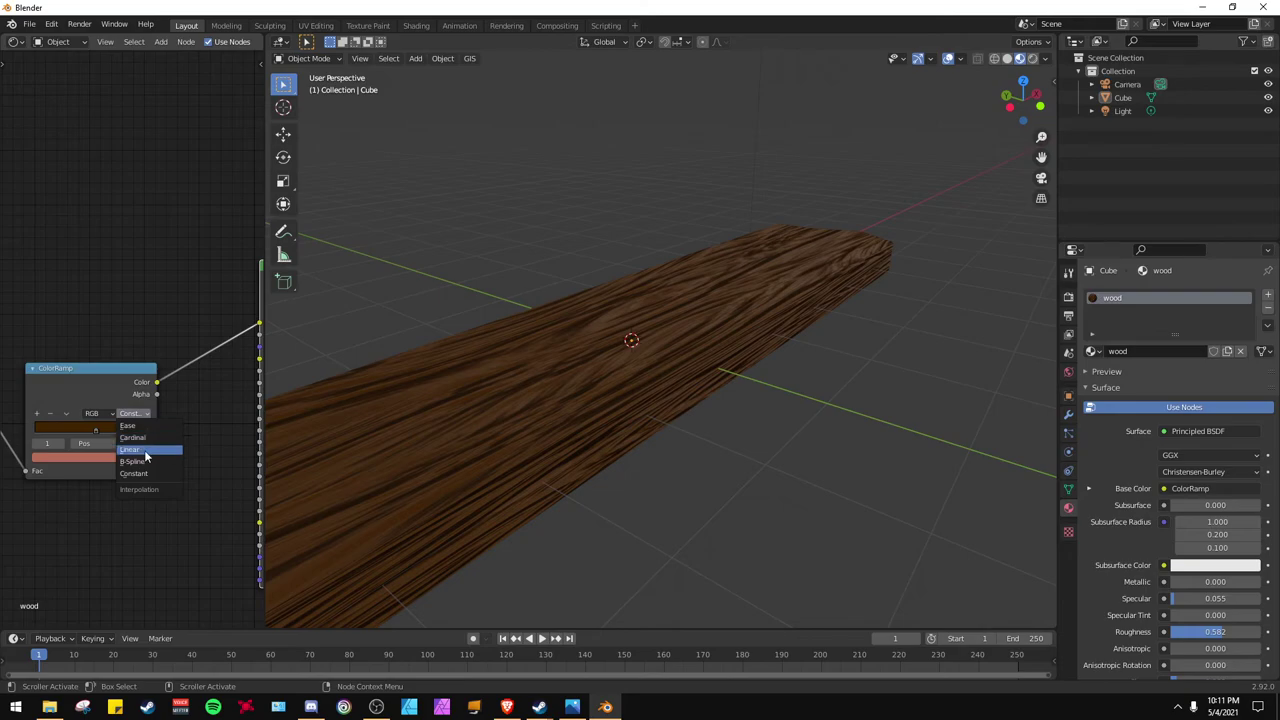
click(140, 450)
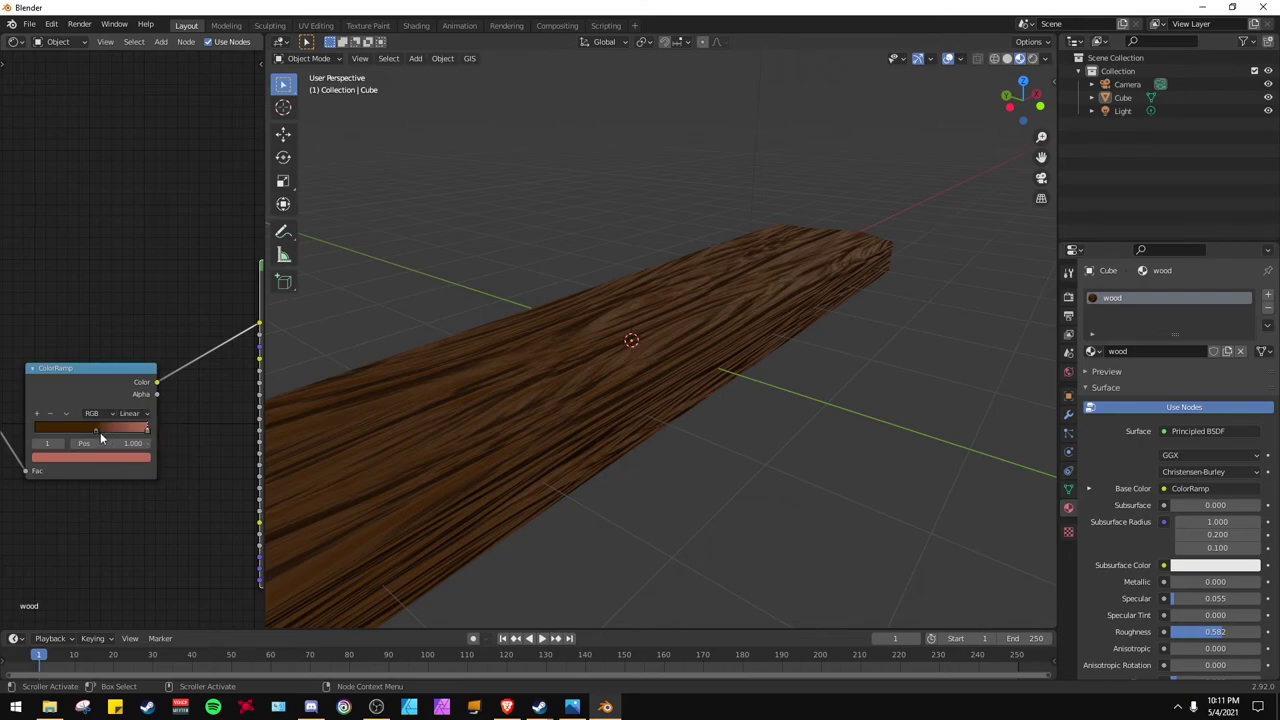
drag(96, 430, 41, 445)
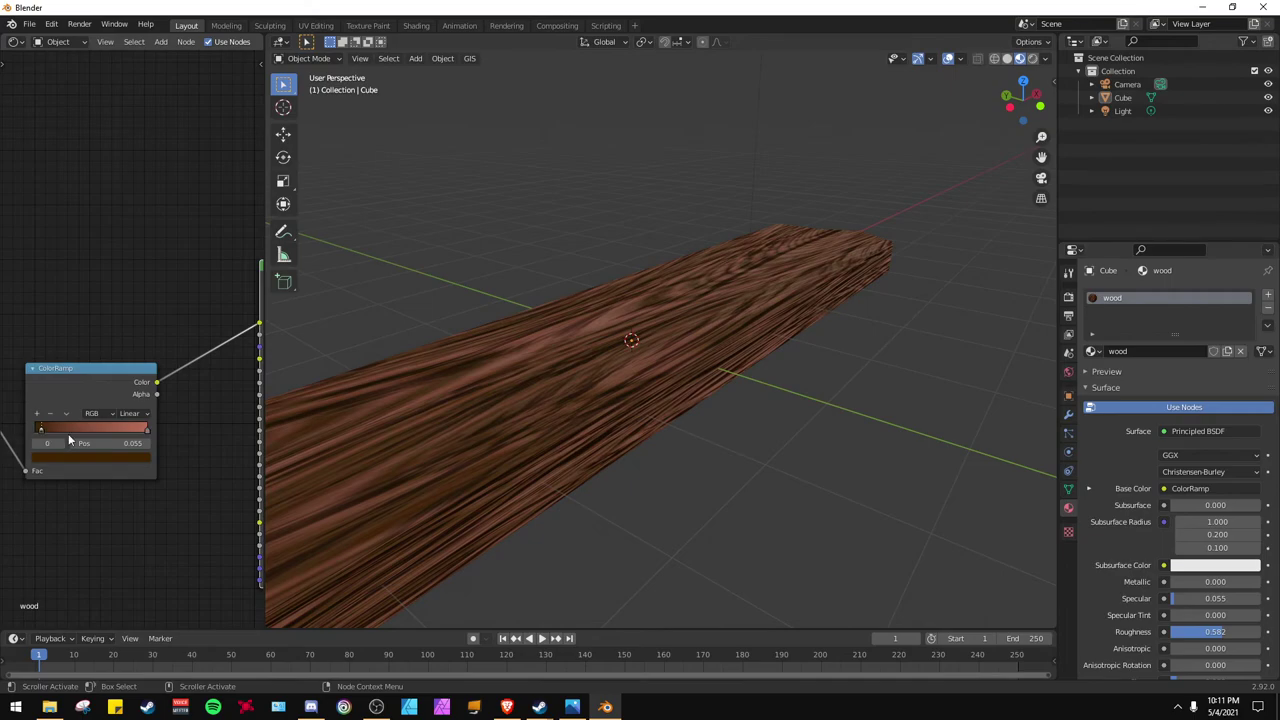
middle_drag(588, 413, 462, 462)
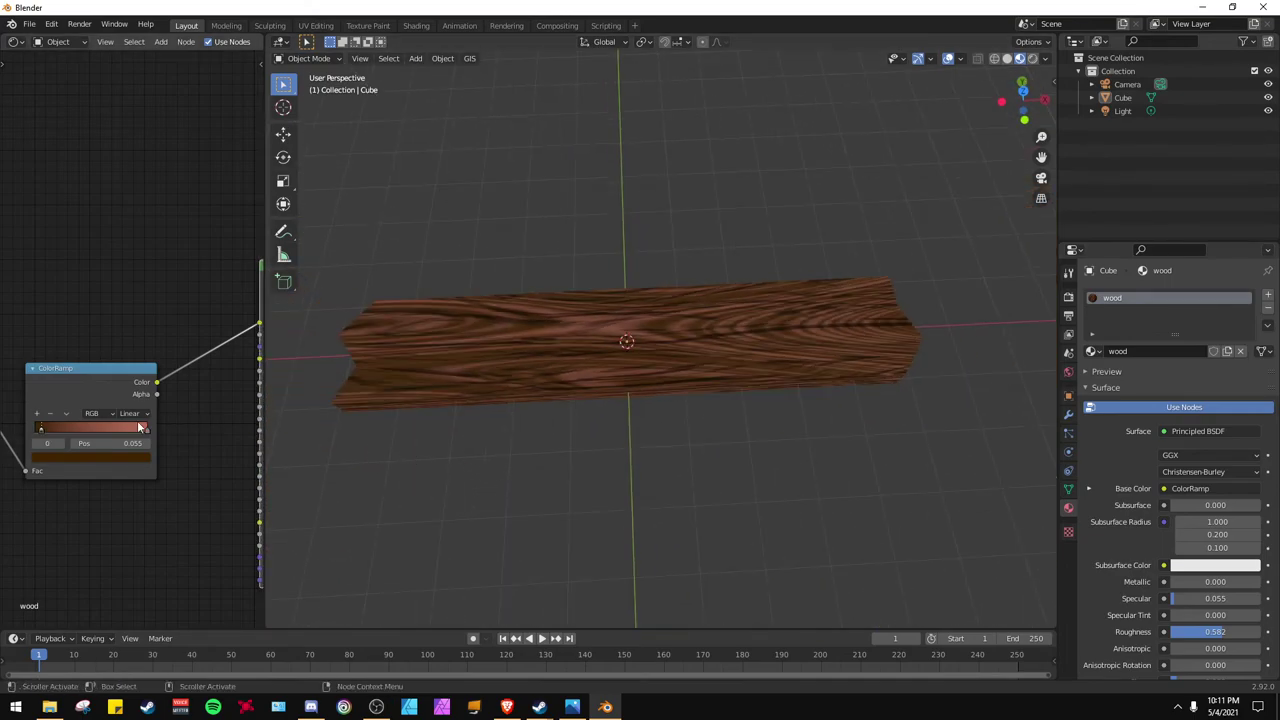
drag(48, 428, 84, 420)
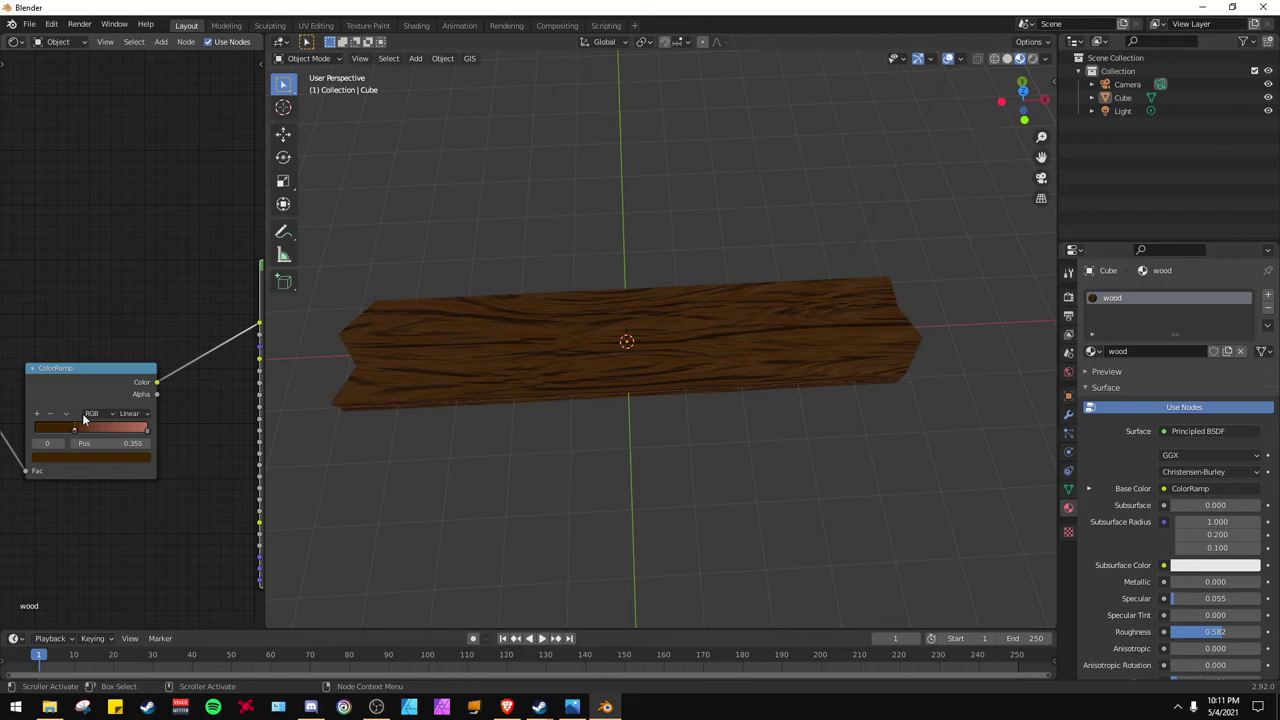
Step: Add a new ColorRamp stop, move it to the ramp's end, and shift its colour toward orange
click(147, 428)
click(36, 413)
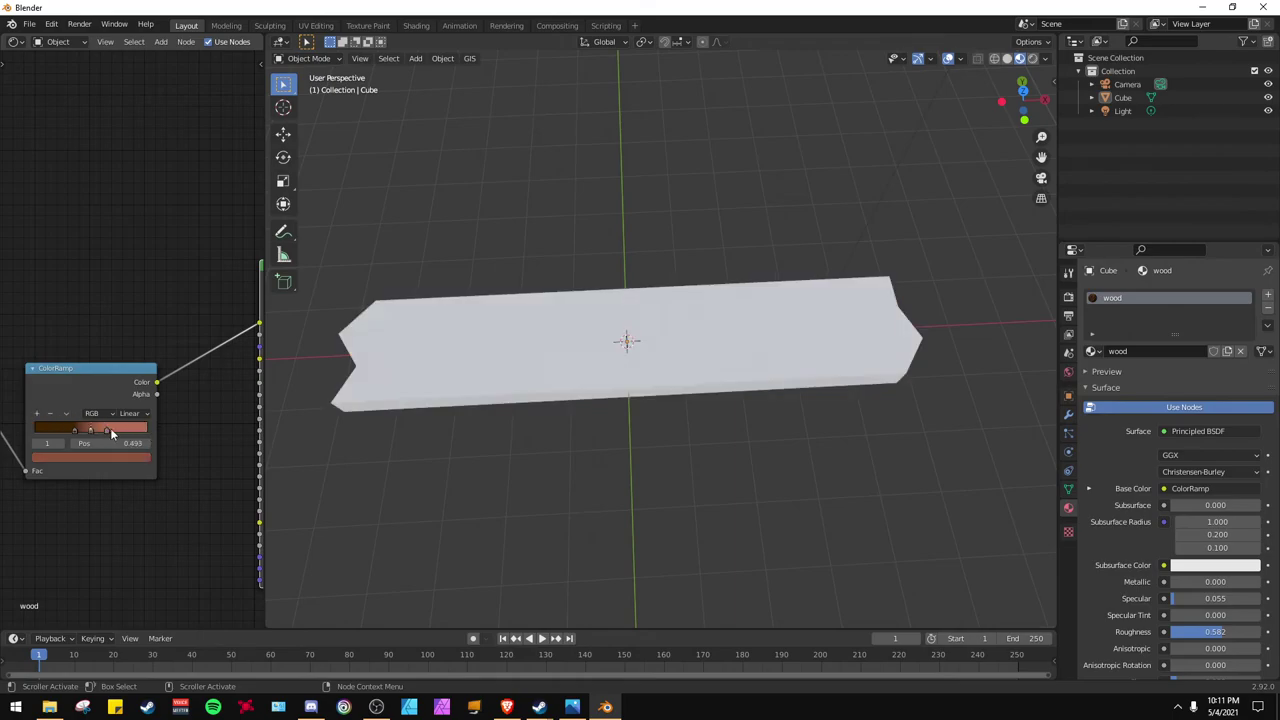
click(108, 432)
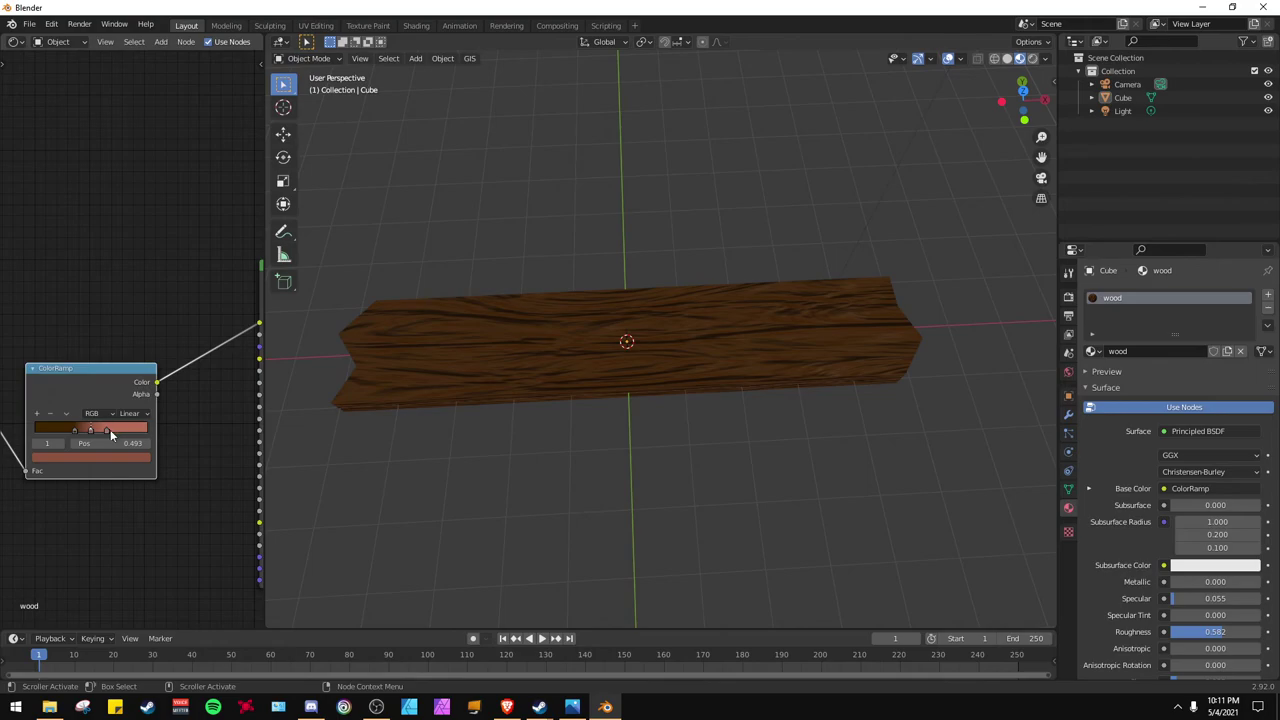
drag(107, 430, 161, 428)
click(136, 457)
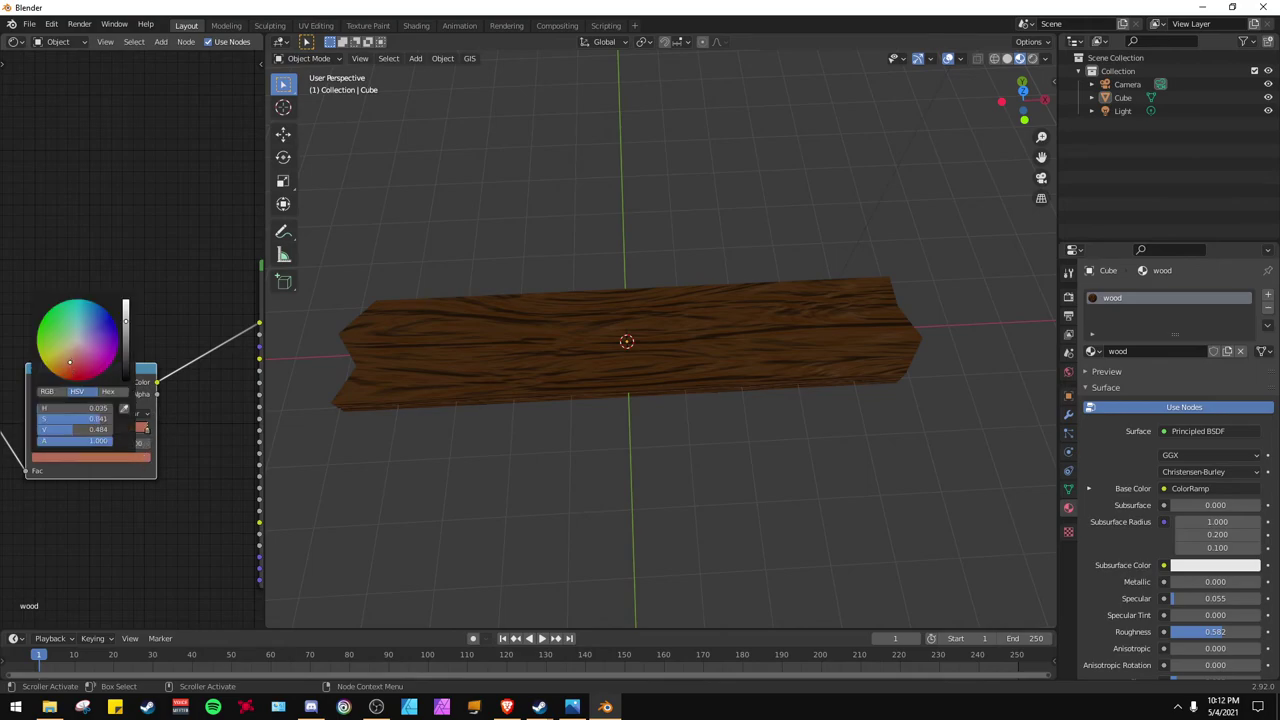
mouse_move(70, 362)
mouse_down()
mouse_move(61, 368)
mouse_move(71, 354)
mouse_up()
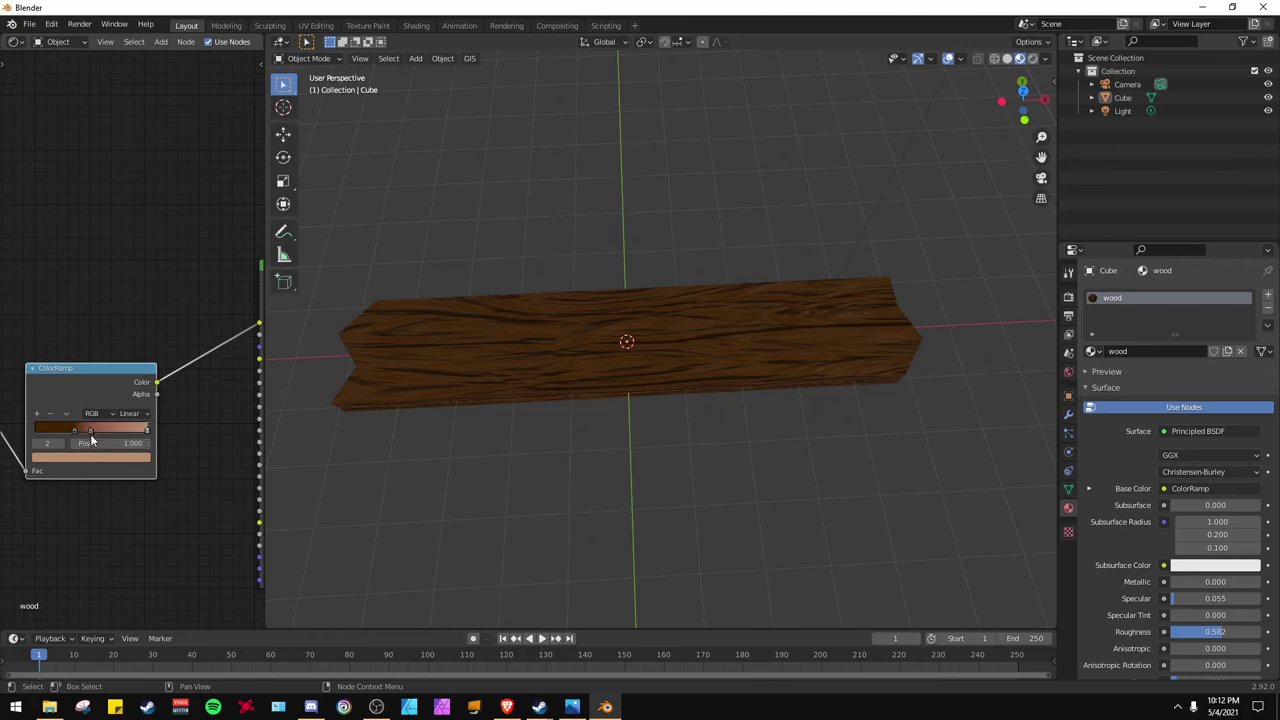
Step: Select the middle stop at 0.661 and preview the plank in Rendered viewport shading
click(91, 430)
scroll(547, 404, up, 5)
mouse_move(532, 387)
middle_down()
mouse_move(568, 346)
mouse_move(537, 392)
mouse_move(545, 380)
middle_up()
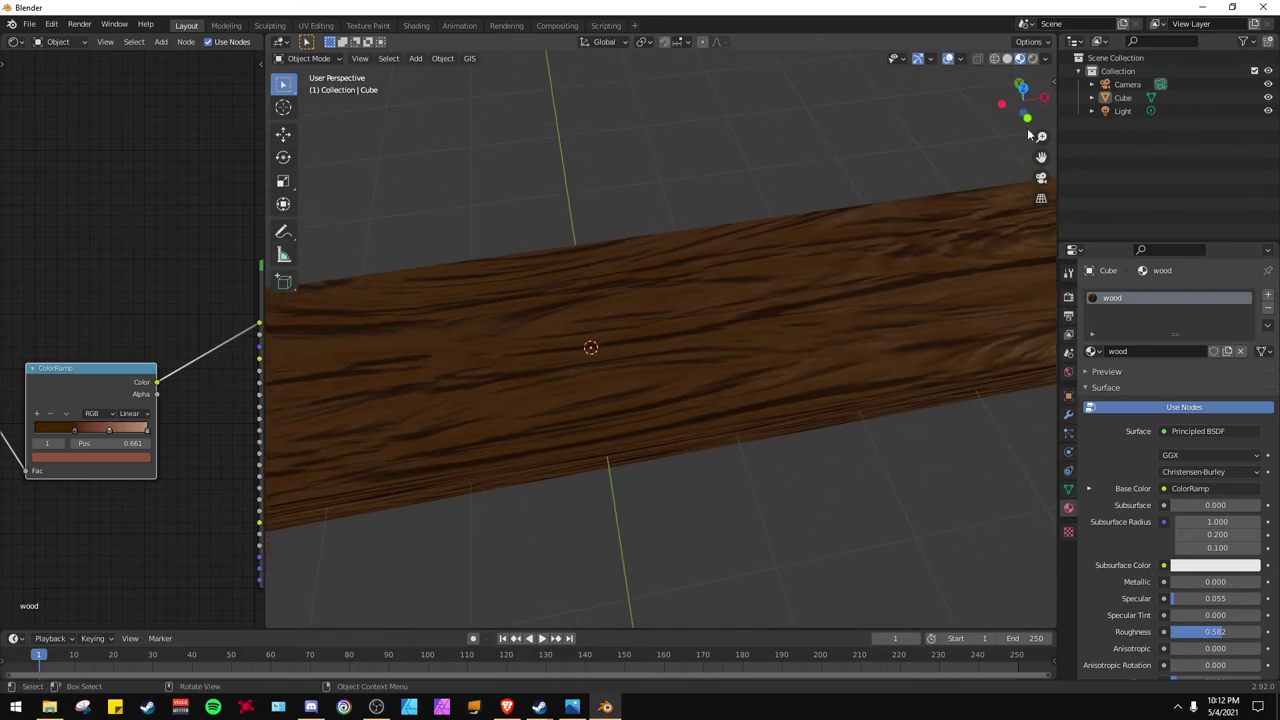
click(1034, 59)
scroll(736, 330, down, 4)
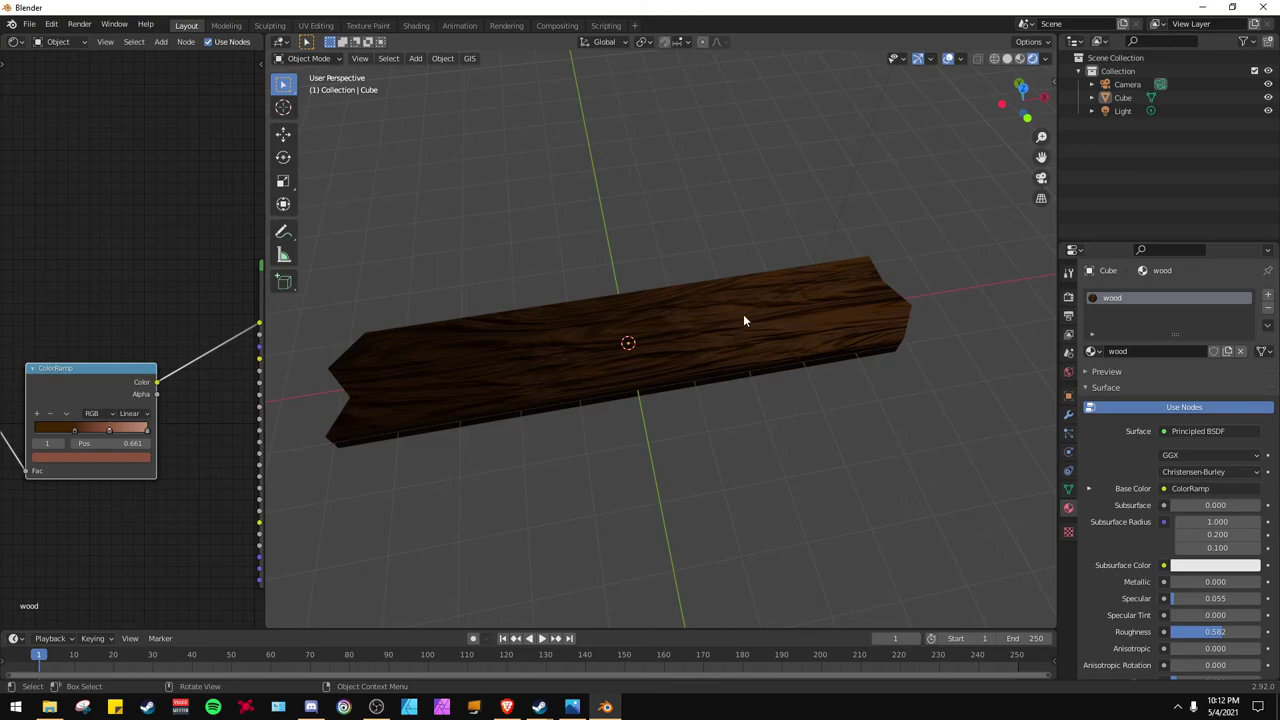
Step: Change the scene light to a Sun lamp with Strength 3
click(857, 170)
scroll(870, 150, down, 3)
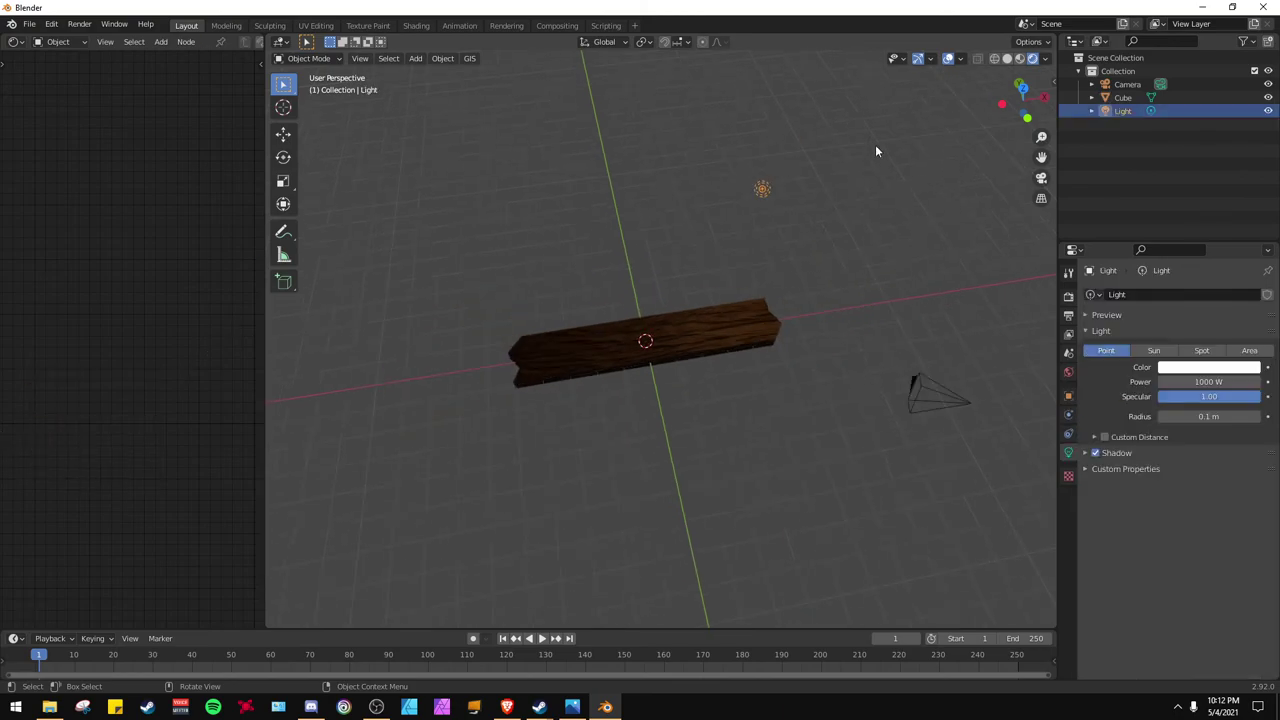
click(1154, 351)
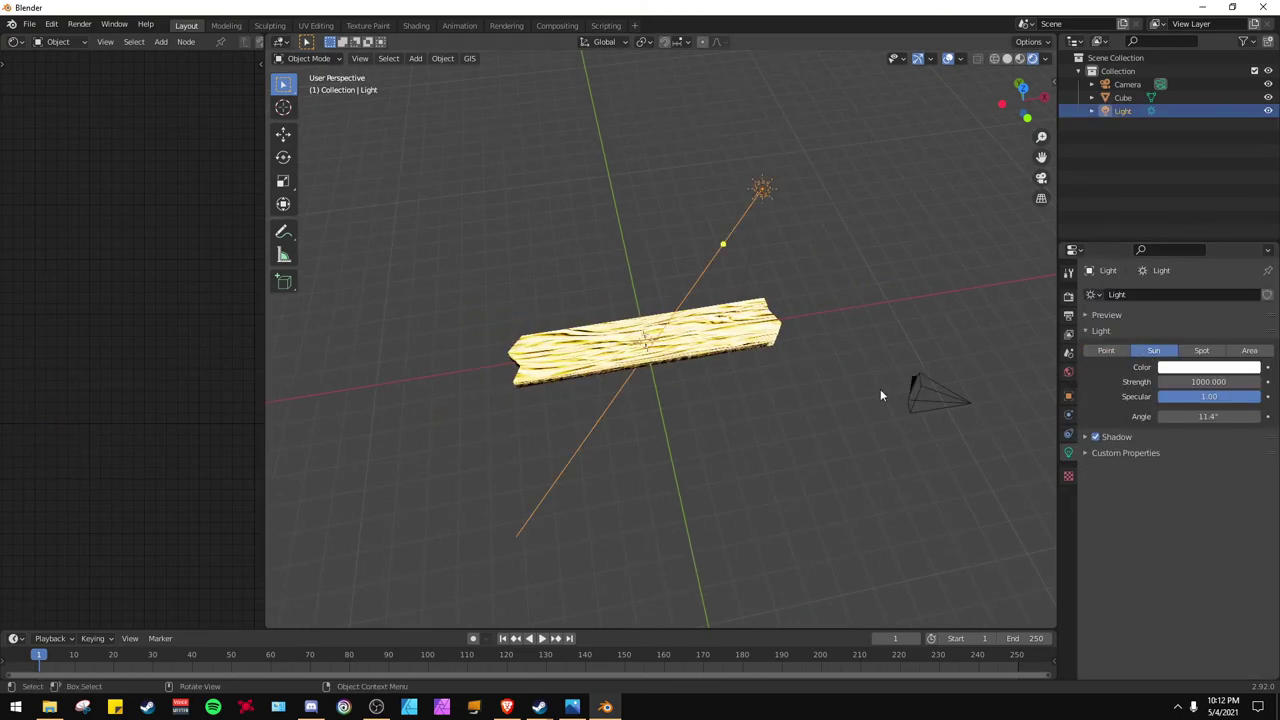
click(1200, 382)
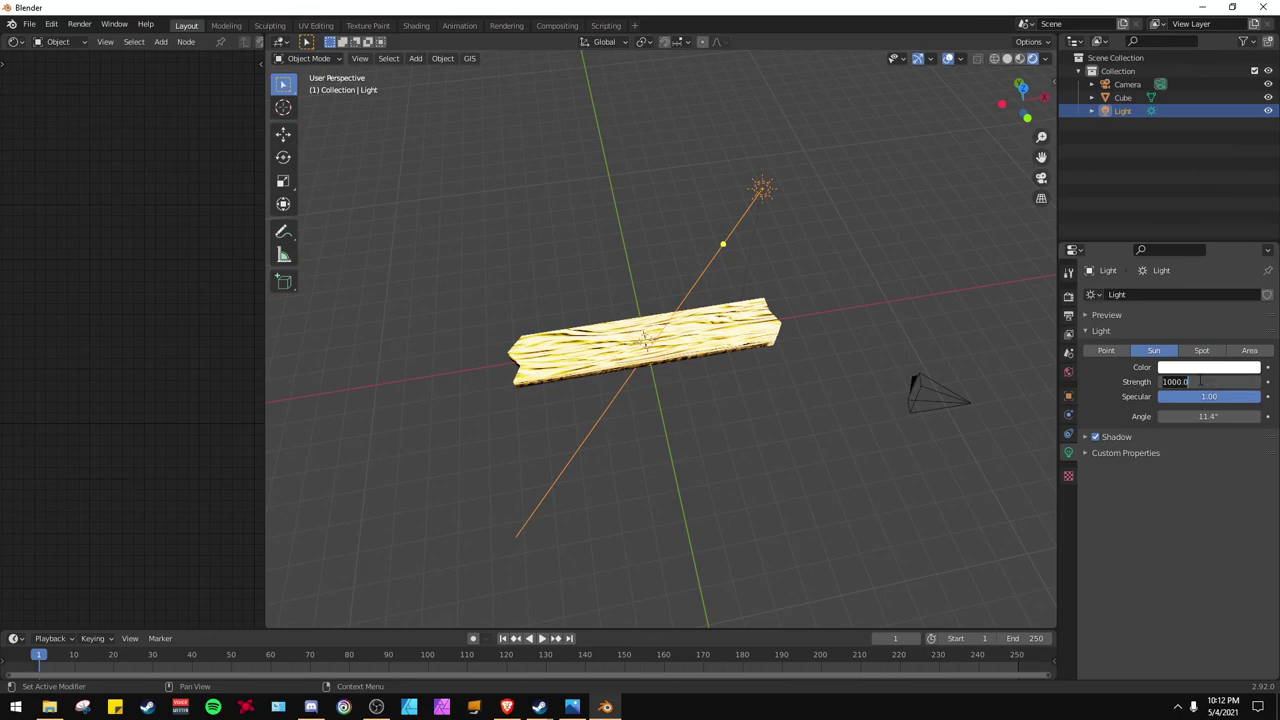
text(2)
key(Return)
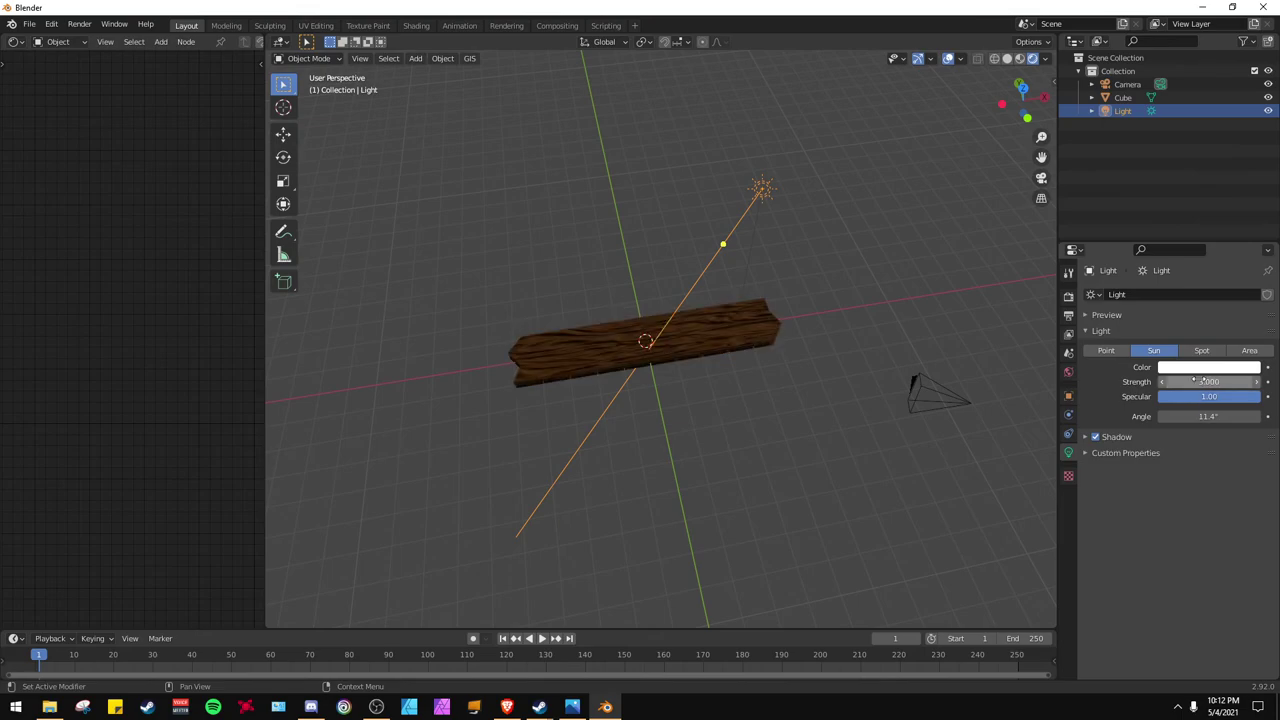
middle_drag(954, 184, 811, 100)
Step: Raise the sun lamp along Z and rotate it to angle the light onto the plank
key(g)
key(z)
click(921, 570)
key(r)
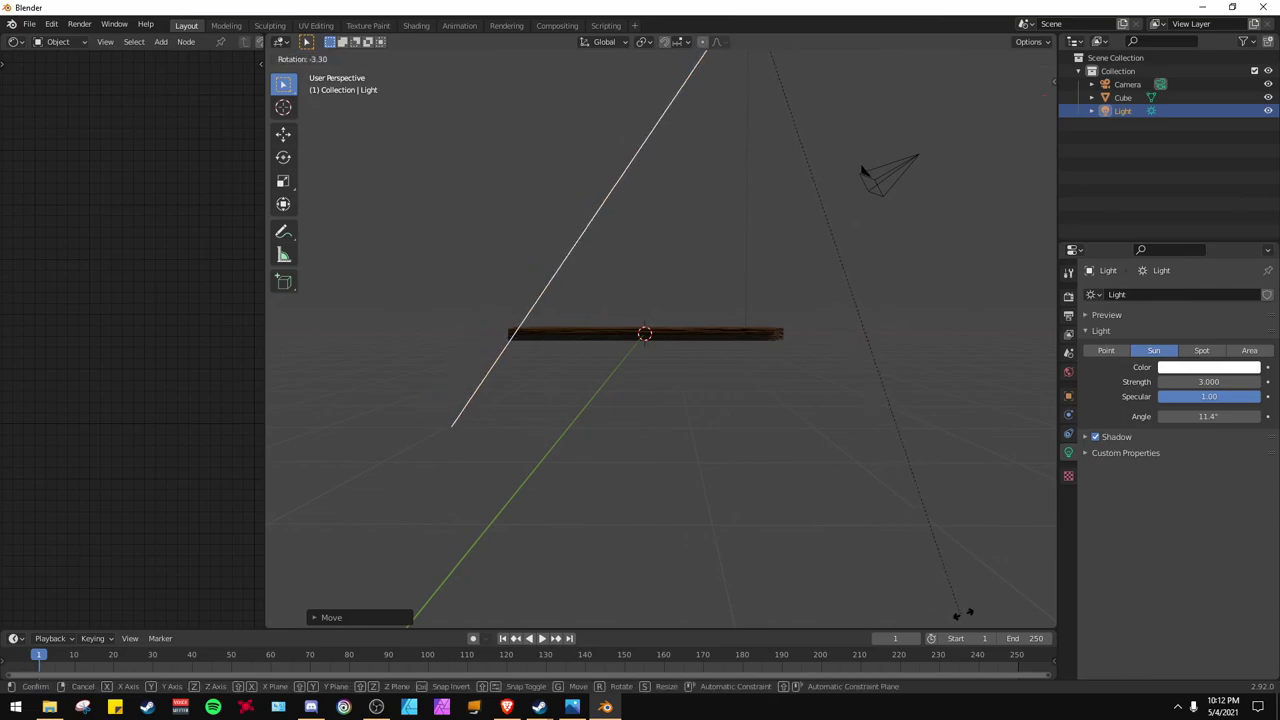
click(960, 610)
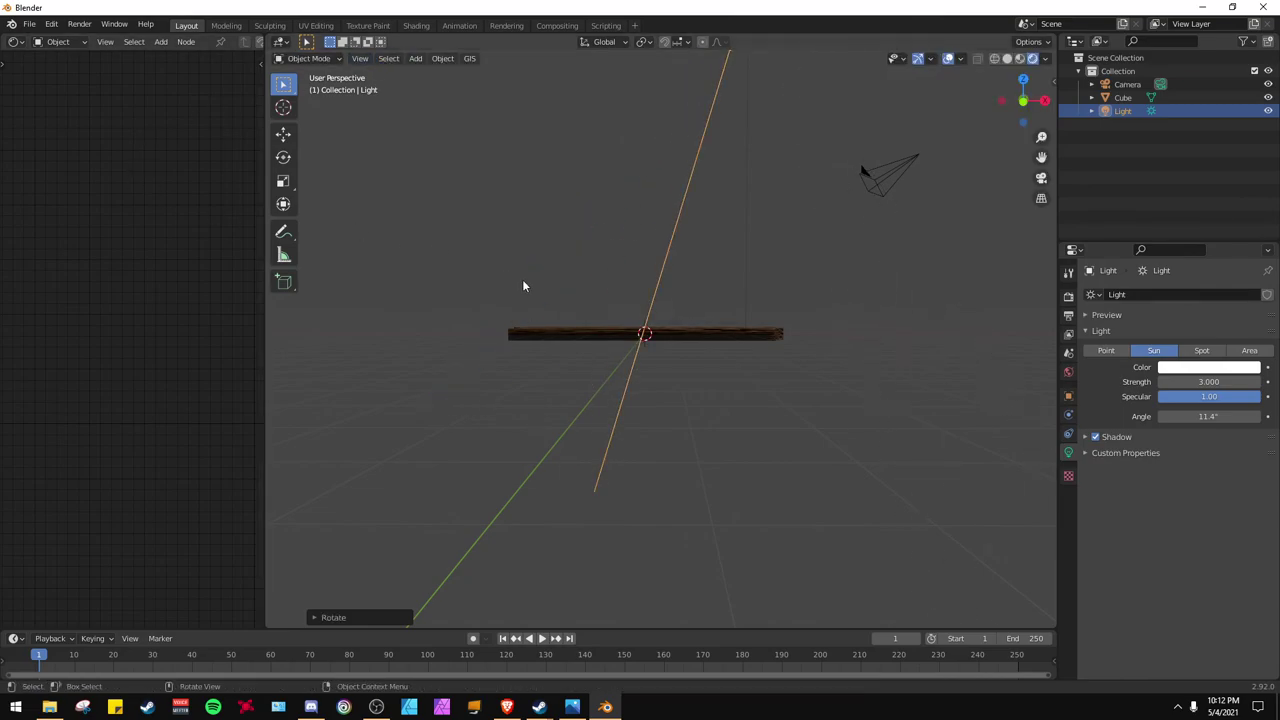
Step: Orbit and zoom around the plank to check the sun lighting on its grain
middle_drag(523, 280, 534, 374)
scroll(562, 372, up, 8)
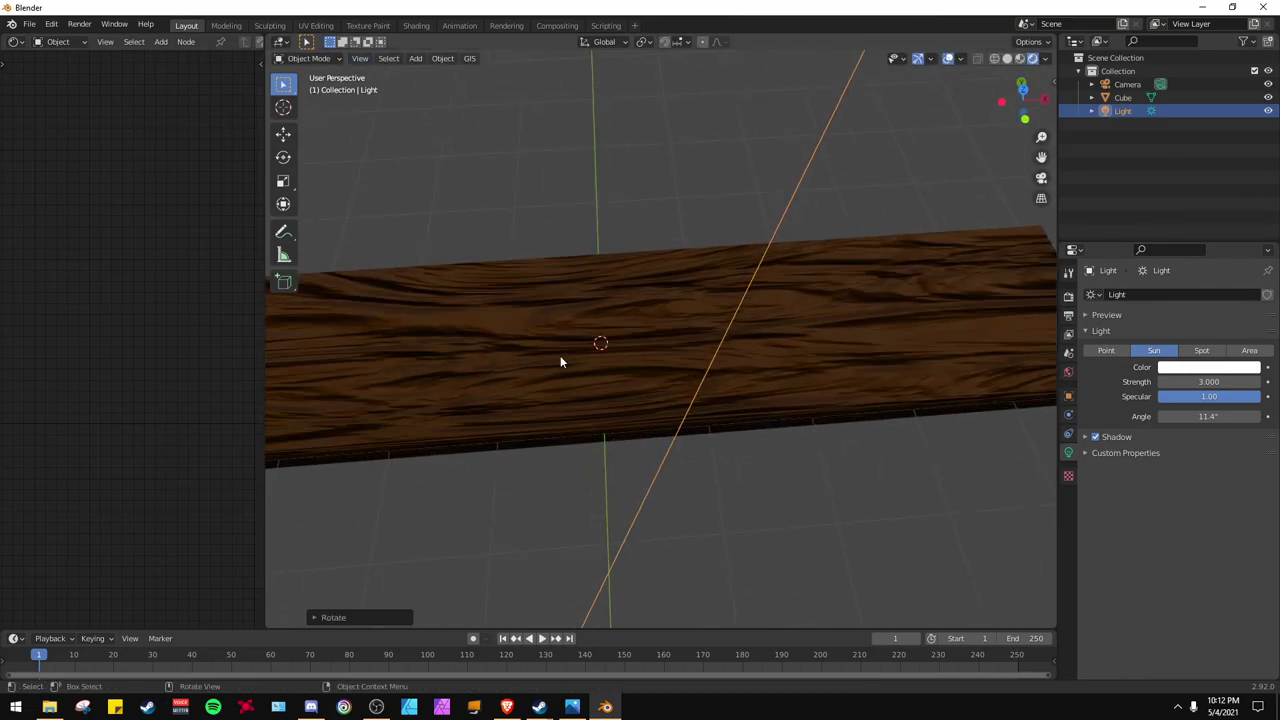
scroll(553, 358, down, 4)
middle_drag(551, 358, 589, 354)
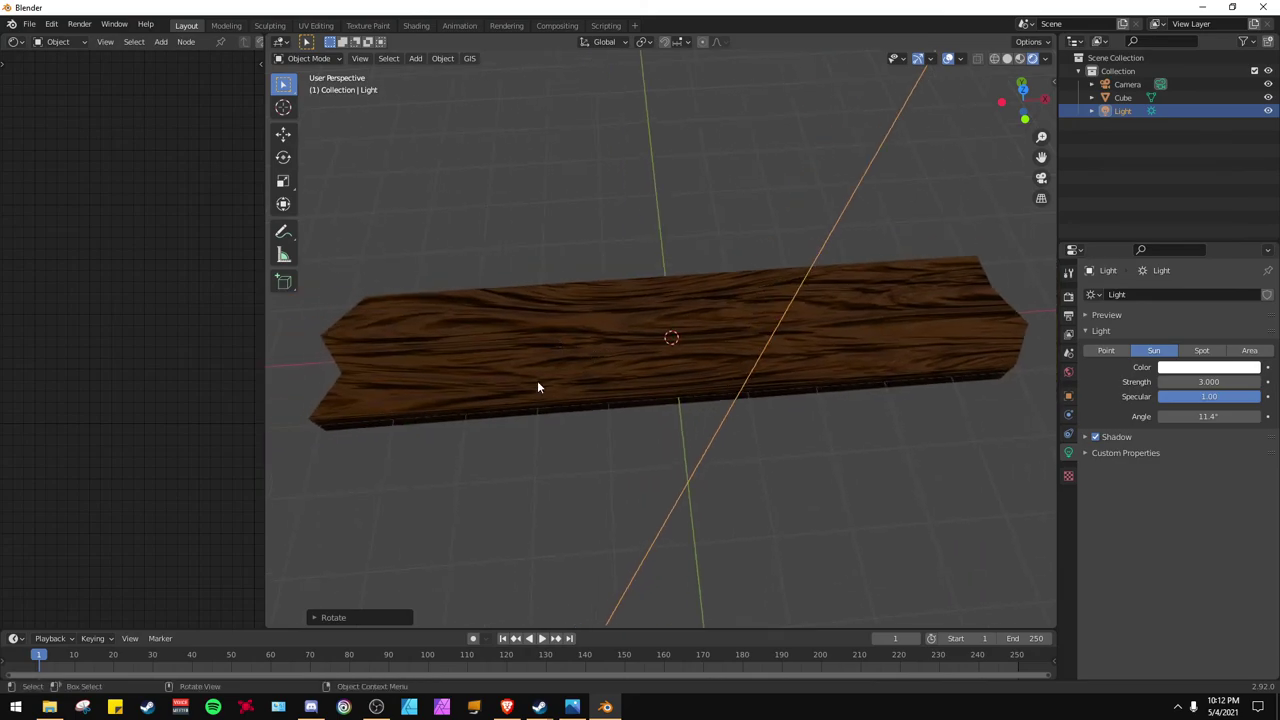
alt+middle_drag(537, 387, 638, 461)
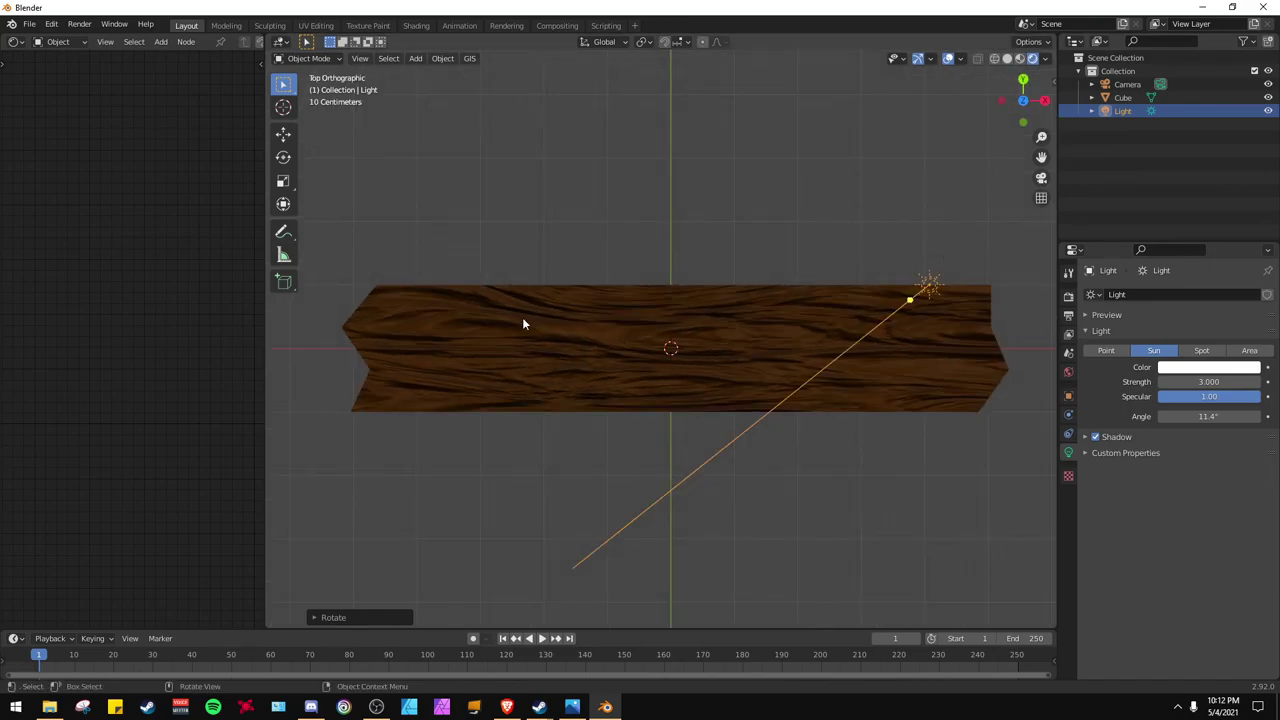
mouse_move(522, 323)
middle_down()
mouse_move(637, 243)
mouse_move(663, 189)
mouse_move(843, 194)
mouse_move(538, 242)
mouse_move(520, 271)
mouse_move(526, 323)
mouse_move(530, 307)
middle_up()
scroll(596, 344, down, 3)
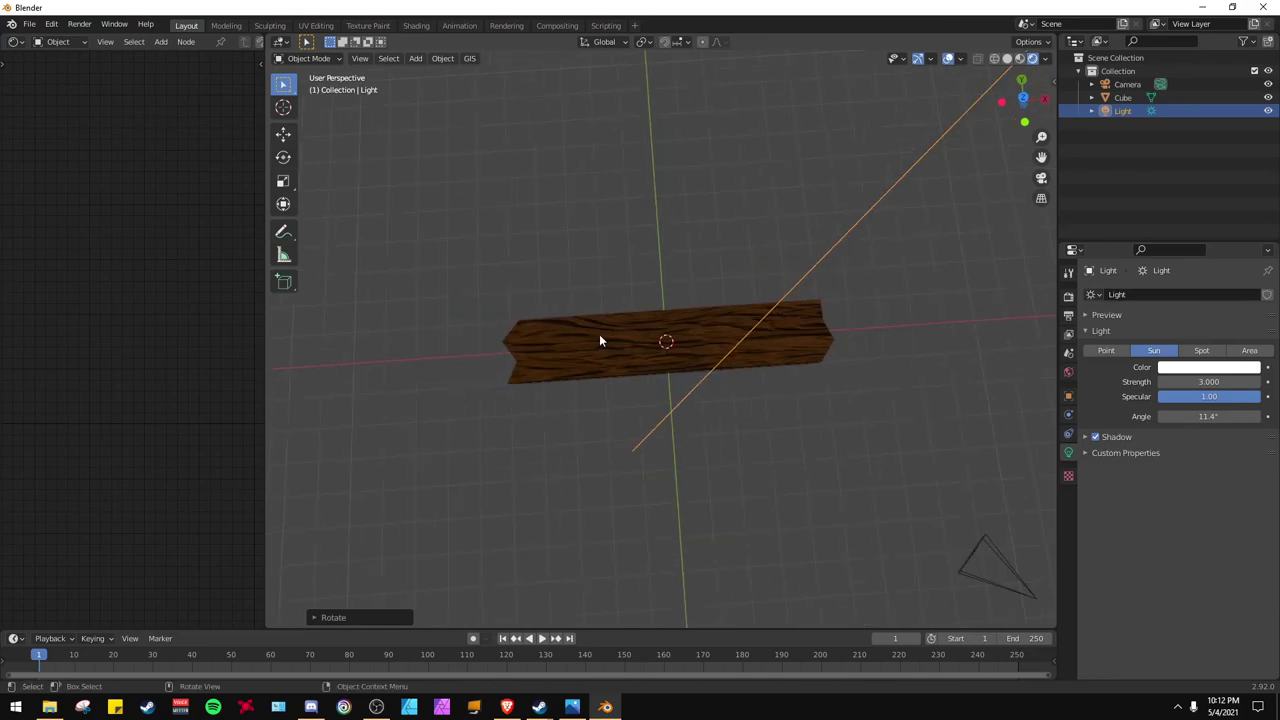
scroll(599, 342, up, 6)
scroll(601, 341, down, 2)
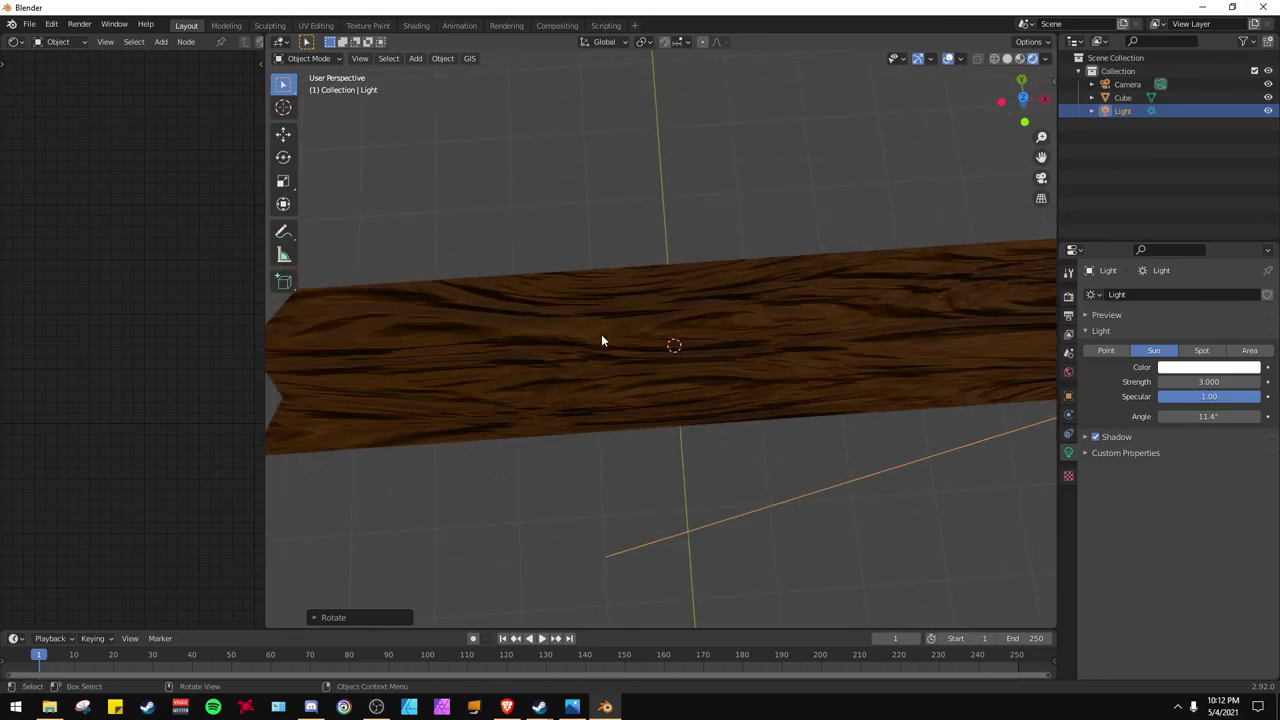
scroll(601, 341, down, 3)
mouse_move(604, 340)
middle_down()
mouse_move(606, 291)
mouse_move(583, 297)
mouse_move(595, 323)
middle_up()
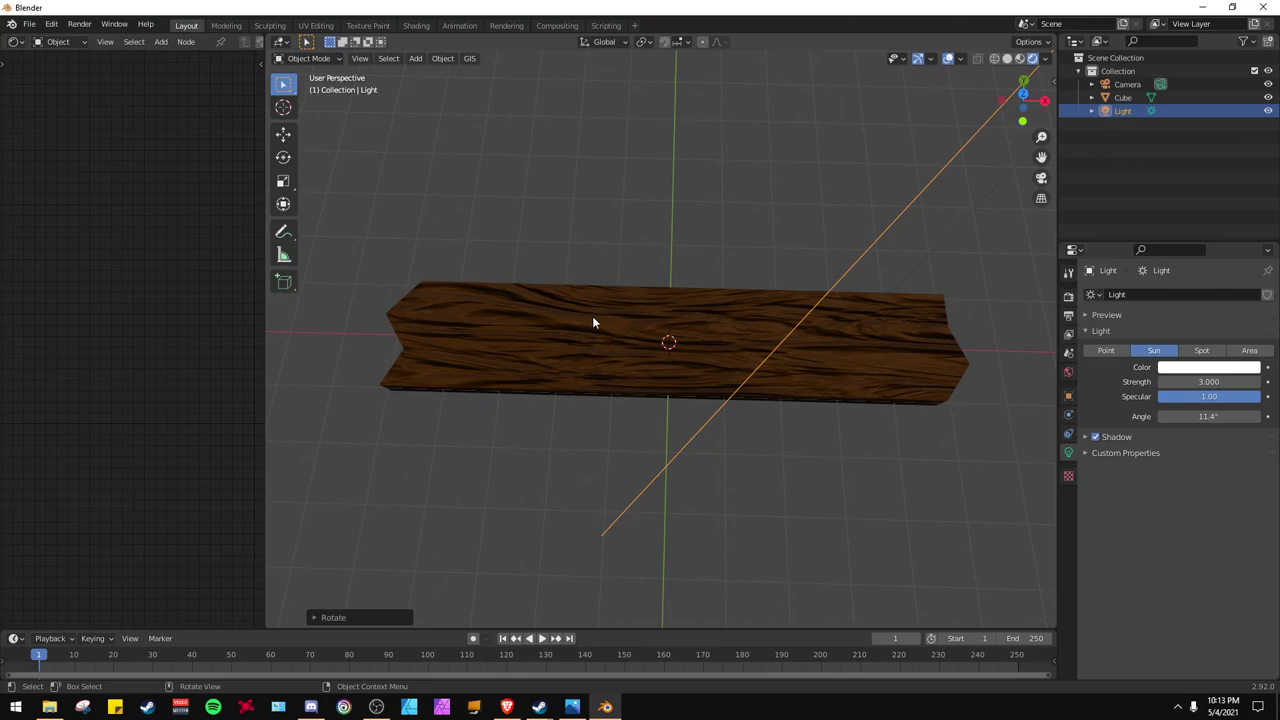
Step: Pull the camera back along its view axis to frame the whole plank, then render with F12
key(KP_0)
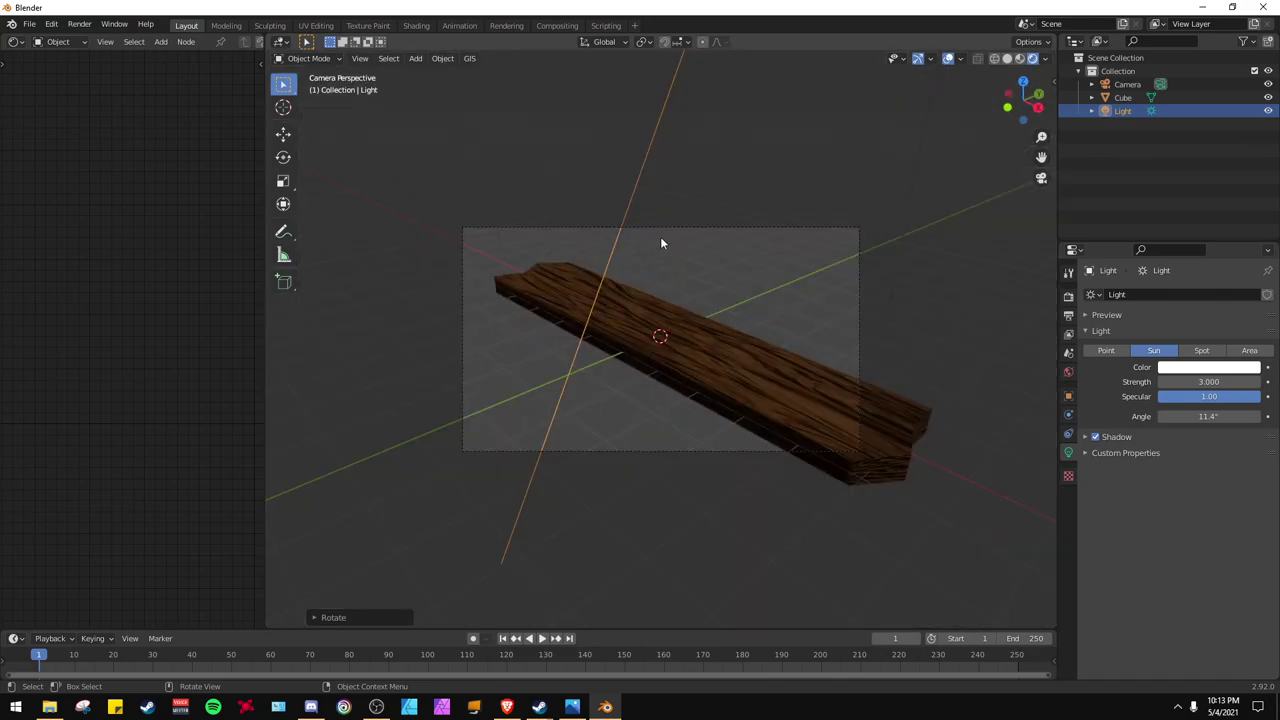
click(664, 227)
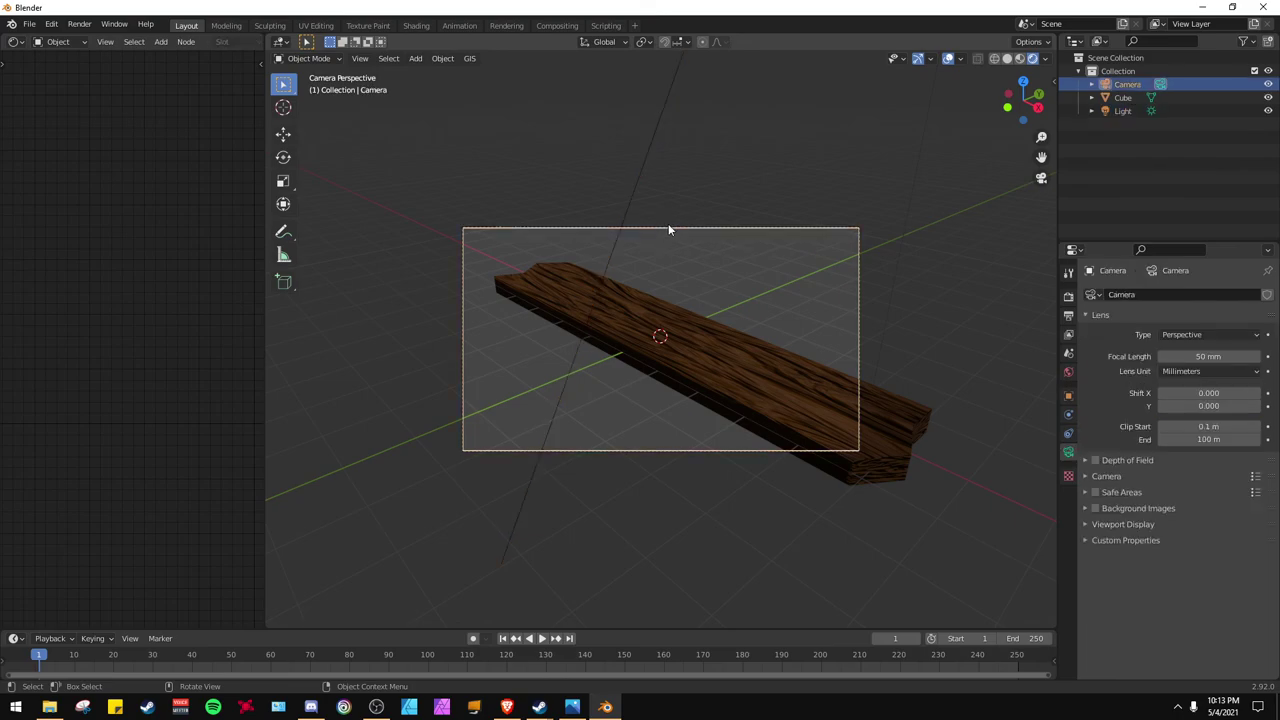
key(g)
key(z)
key(z)
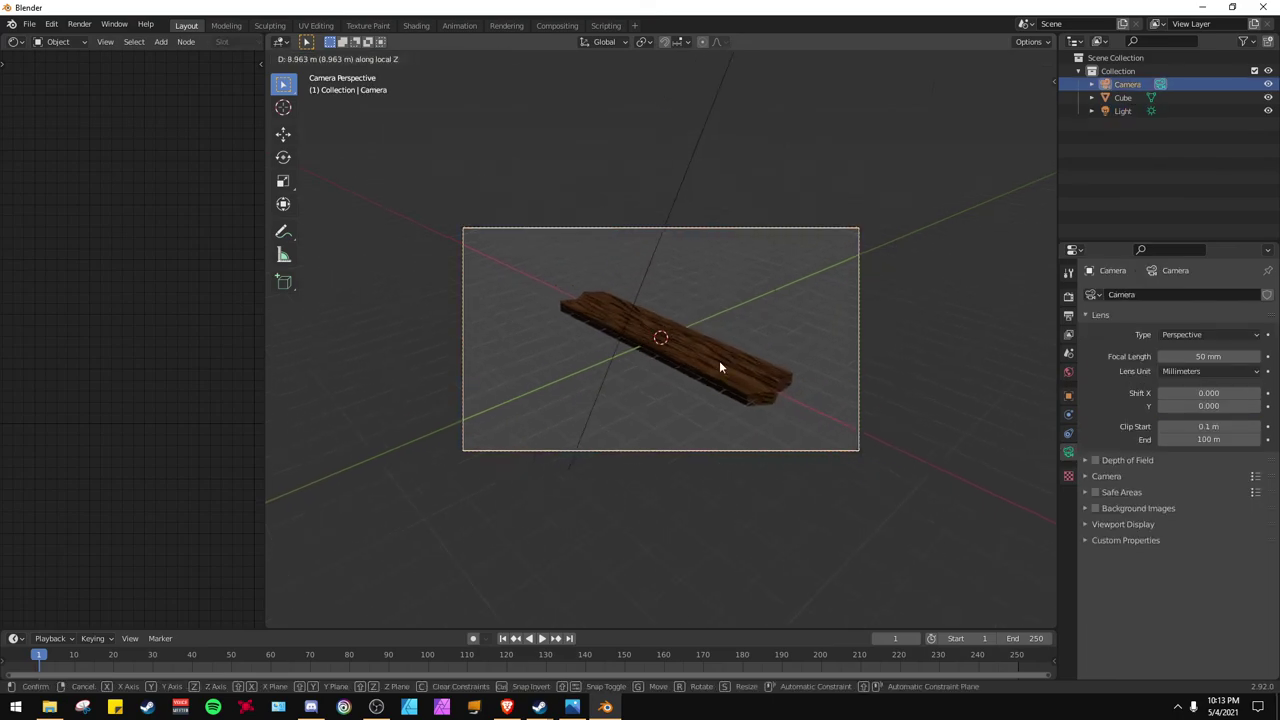
click(719, 368)
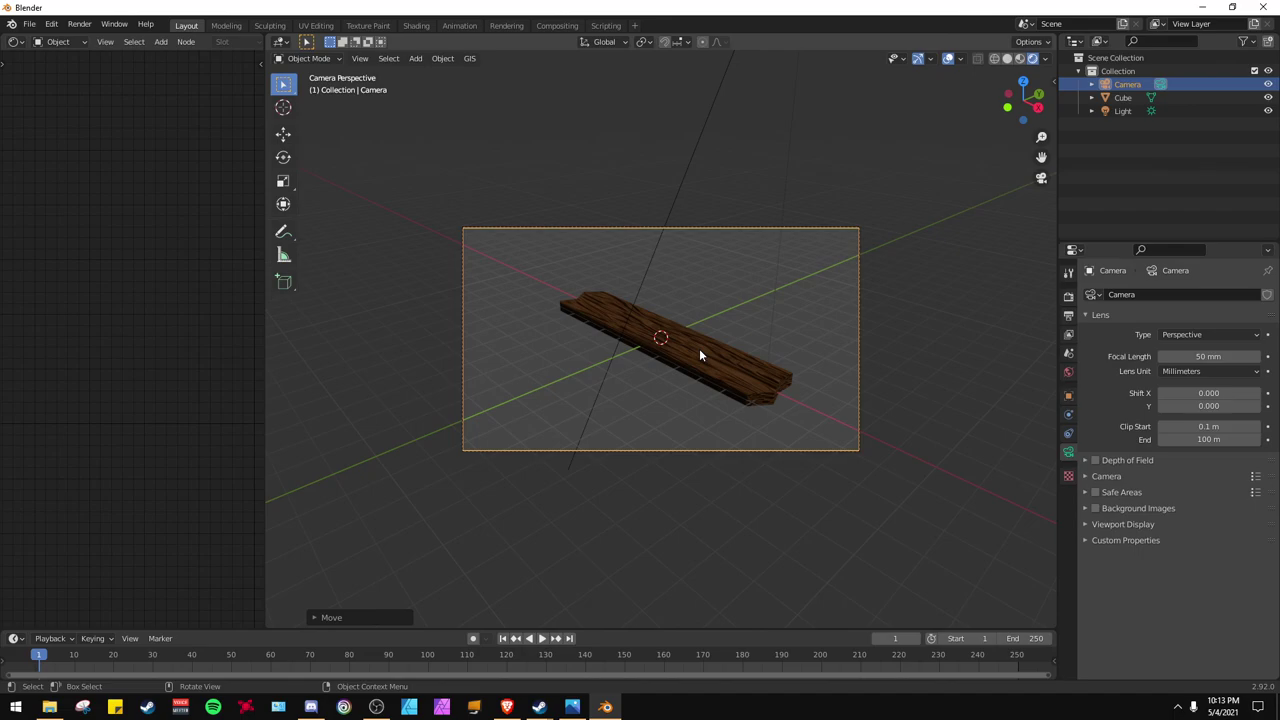
key(F12)
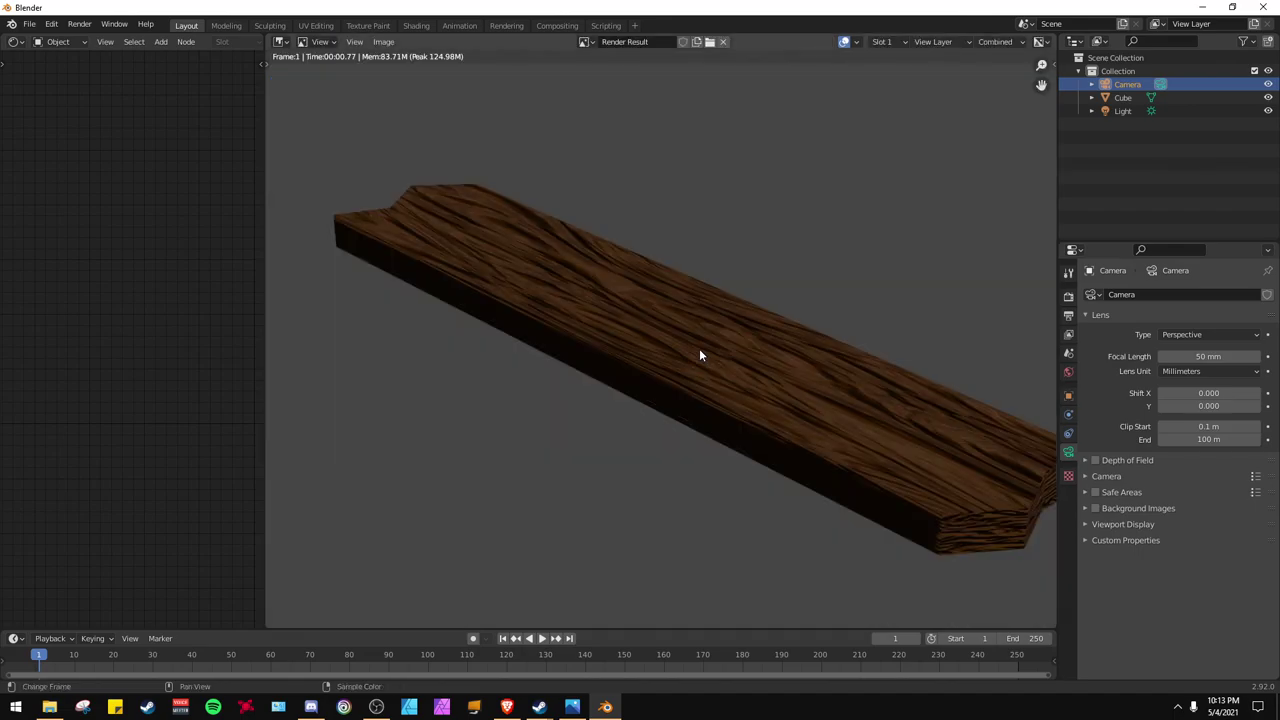